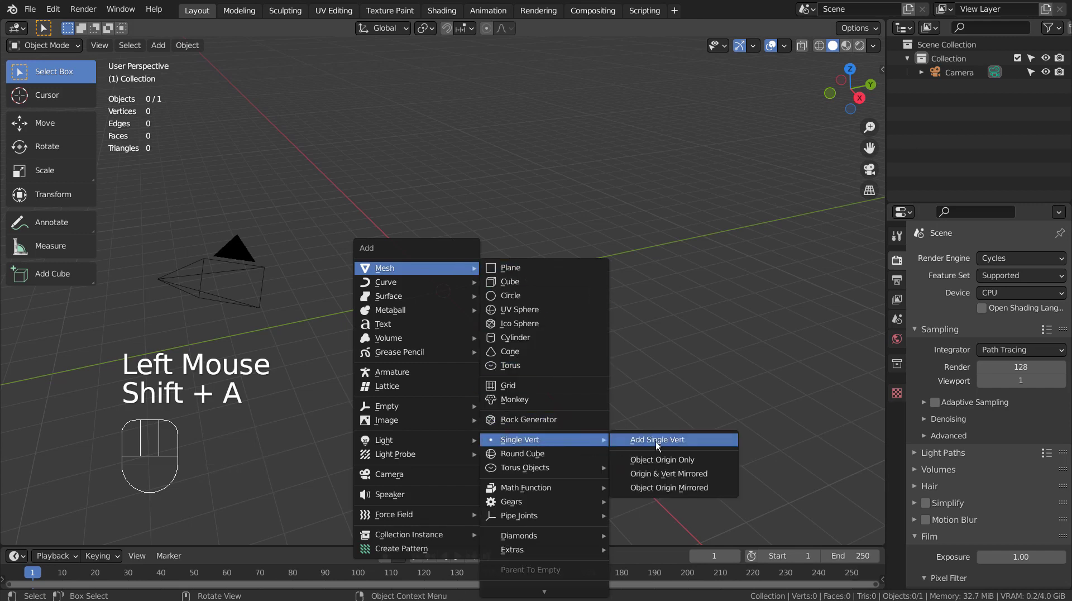
- Add a single-vertex mesh and extrude a vertex 4 m straight up in front view
left_click(711, 444)
key("KP_1")
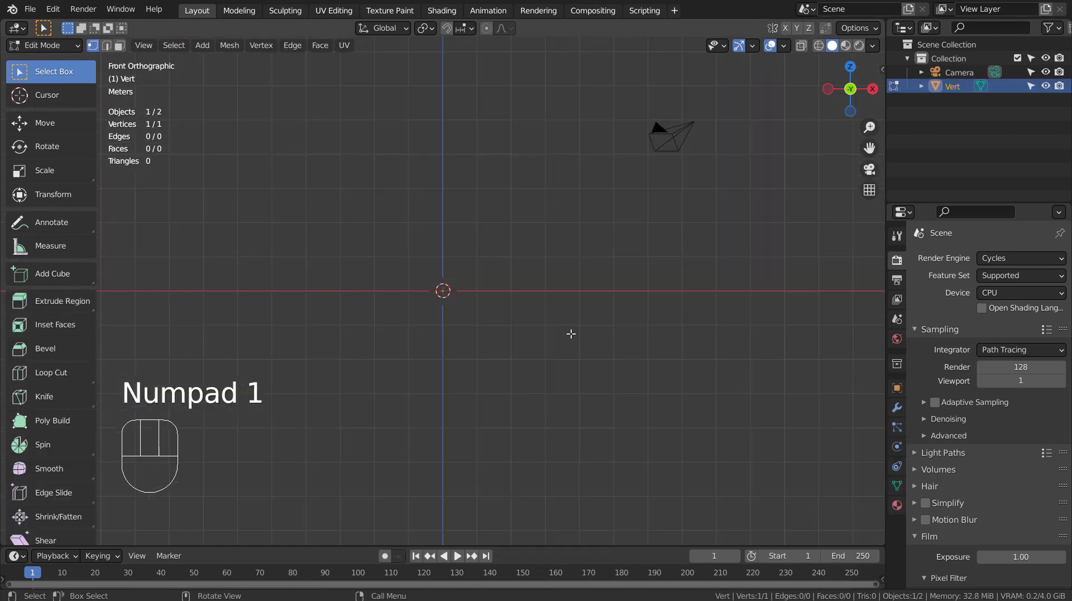
middle_click_drag(488, 151, 472, 330, "shift")
key("e")
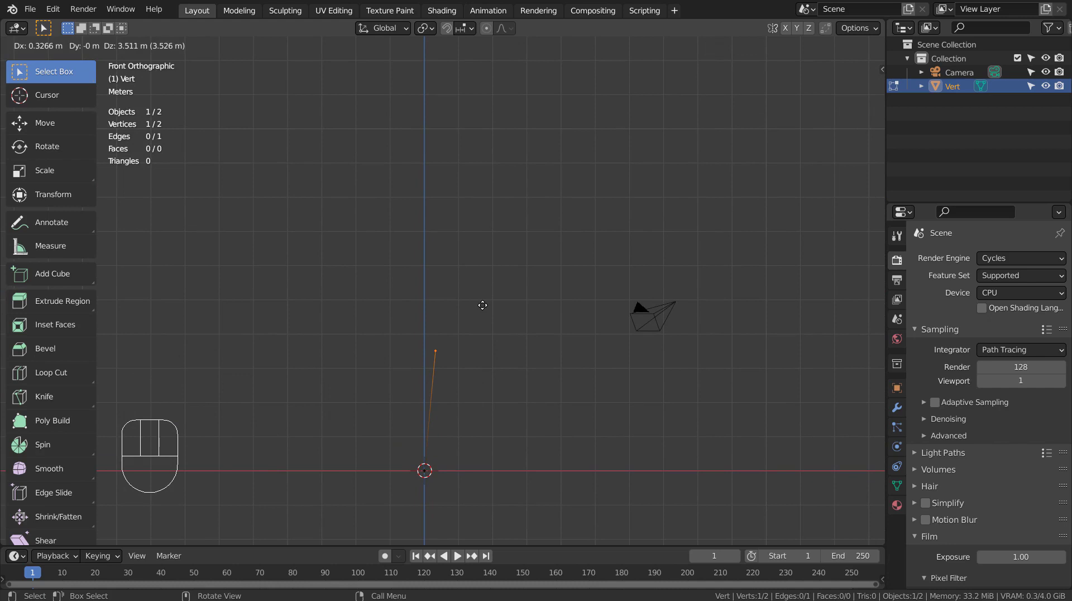
key("ctrl")
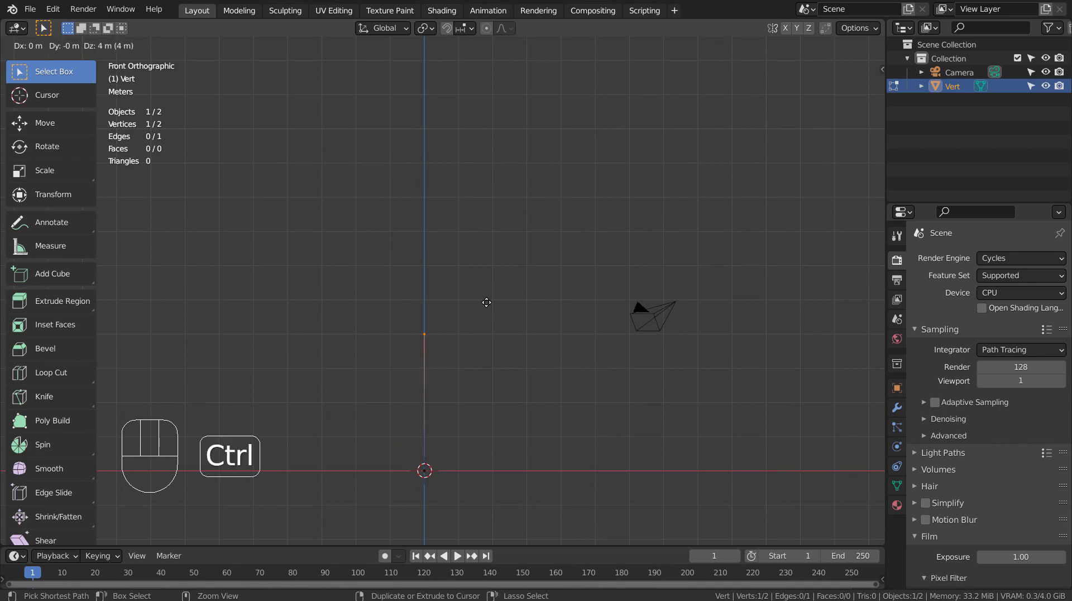
left_click(483, 333, "ctrl")
- Nudge the top vertex sideways along X, then undo a first attempt at extruding the arm
key("g")
key("x")
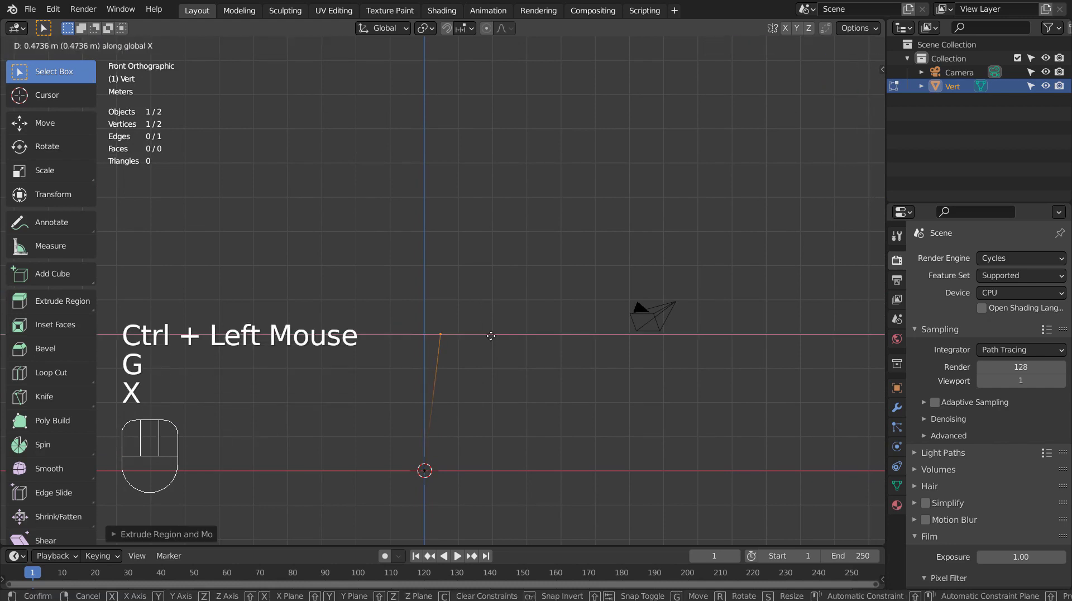
left_click(489, 335)
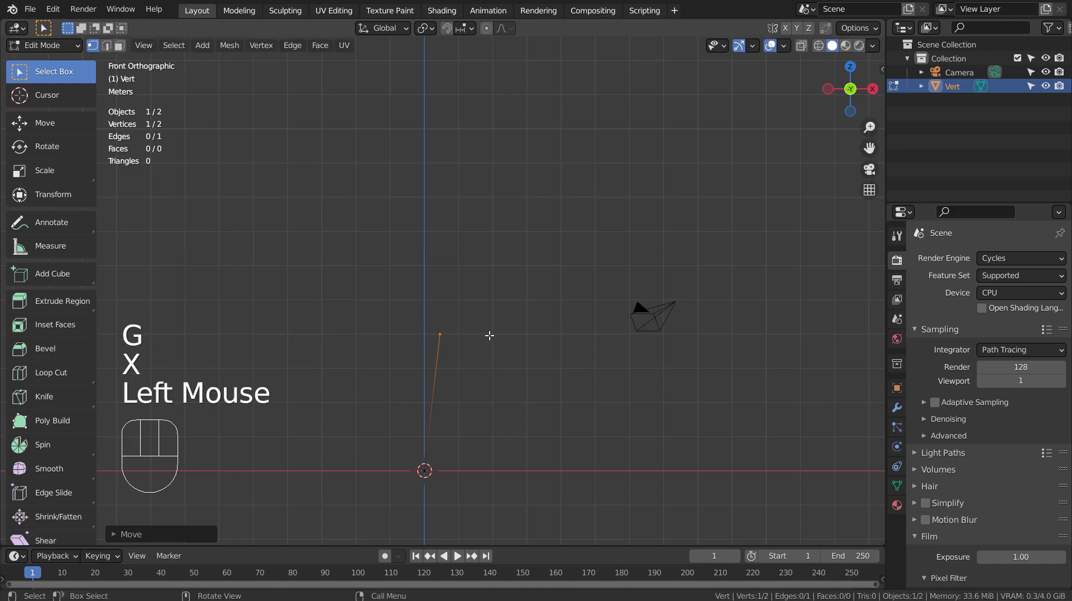
key("e")
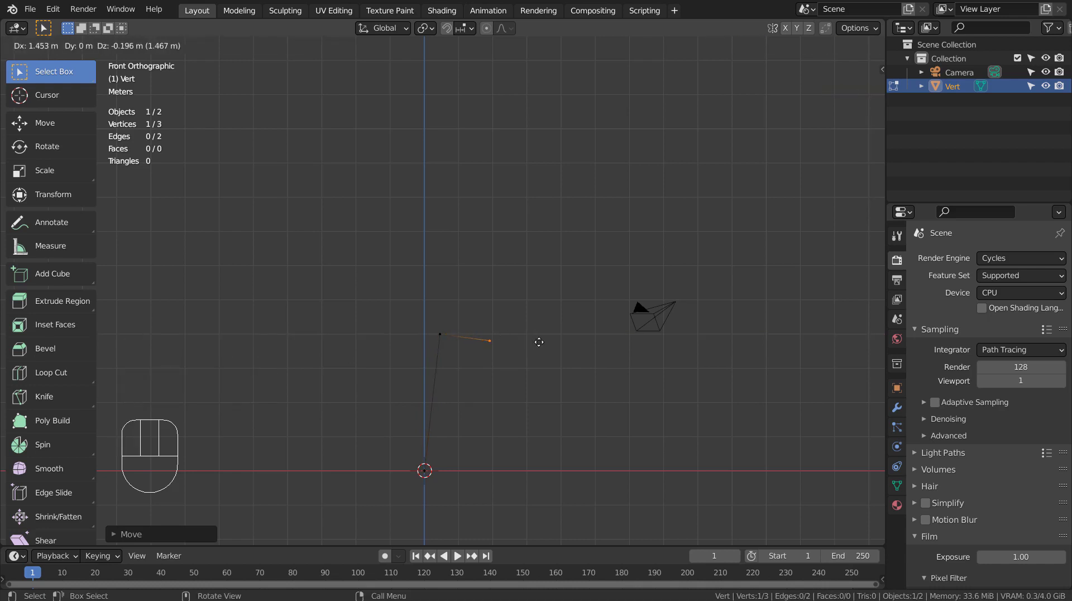
left_click(539, 342)
key("e")
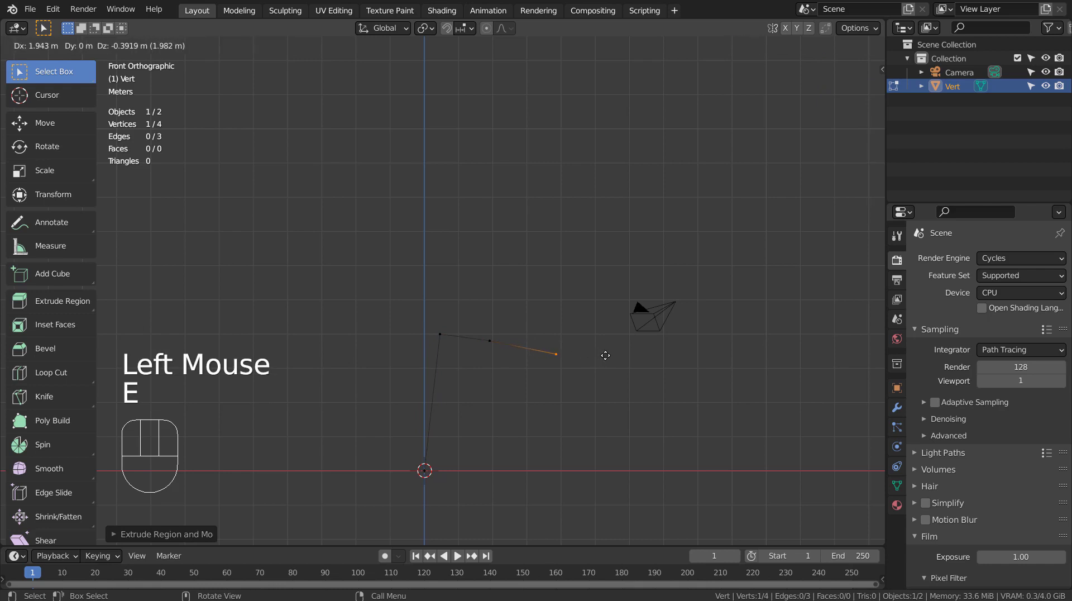
left_click(606, 353)
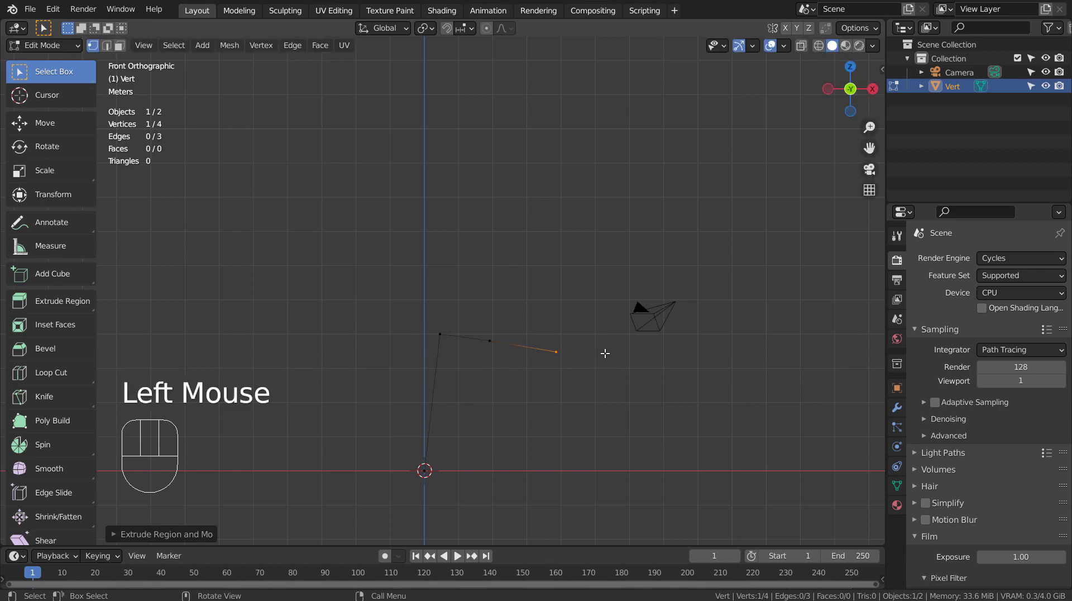
key("ctrl+z")
key("ctrl+z")
- Extrude two snapped vertices to the right of the top, 1 m and 2 m along
key("e")
key("ctrl")
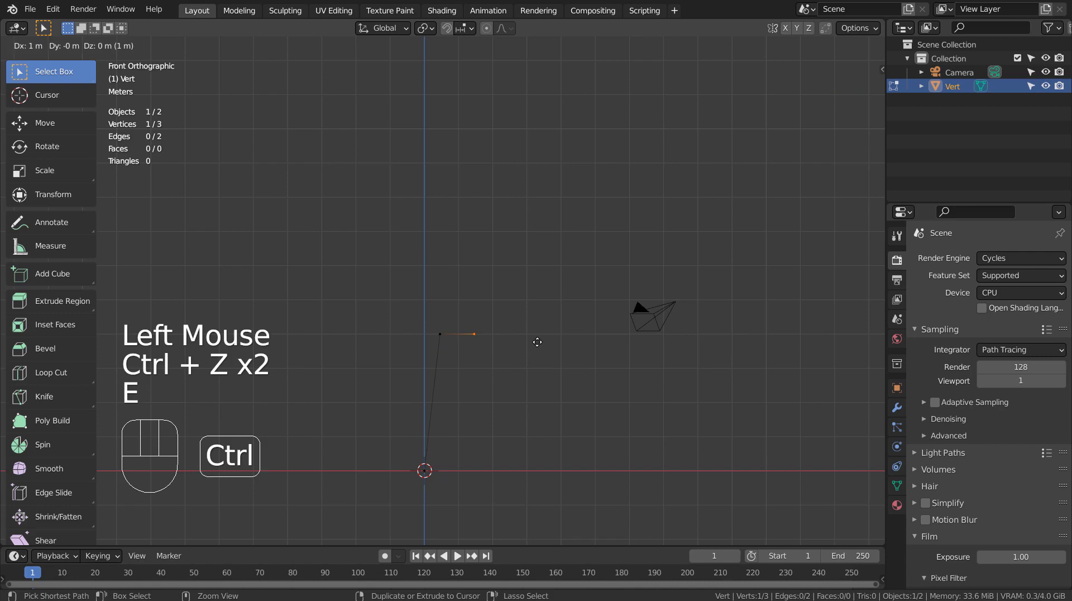
left_click(554, 343, "ctrl")
key("e")
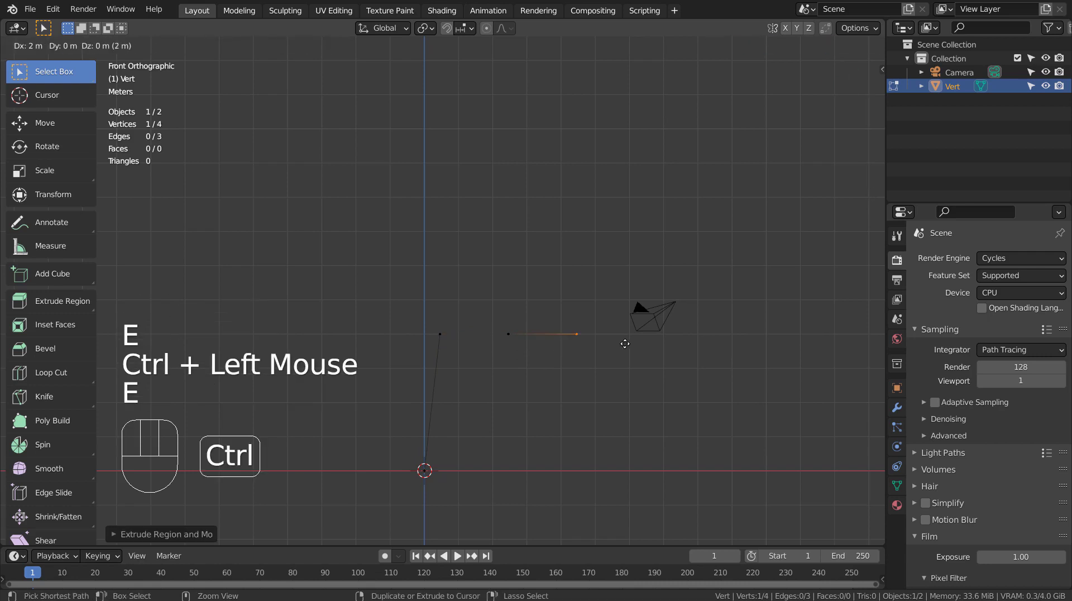
left_click(625, 343, "ctrl")
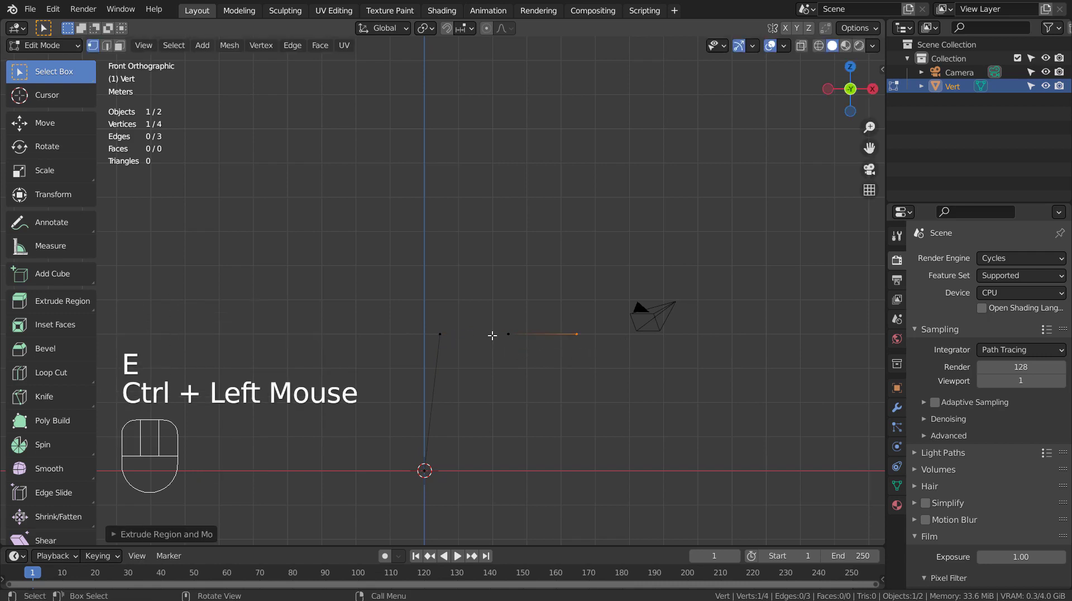
- Tilt the arm downward to the right around the top point and shift it down-left
left_click_drag(480, 300, 602, 345, "shift")
key("r")
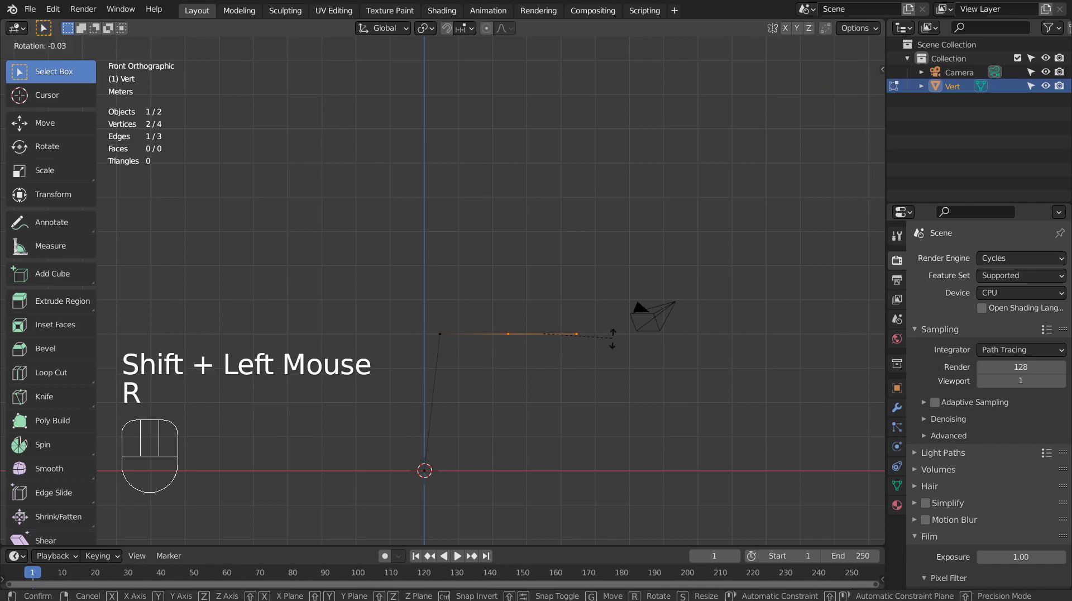
left_click(615, 363)
key("ctrl+z")
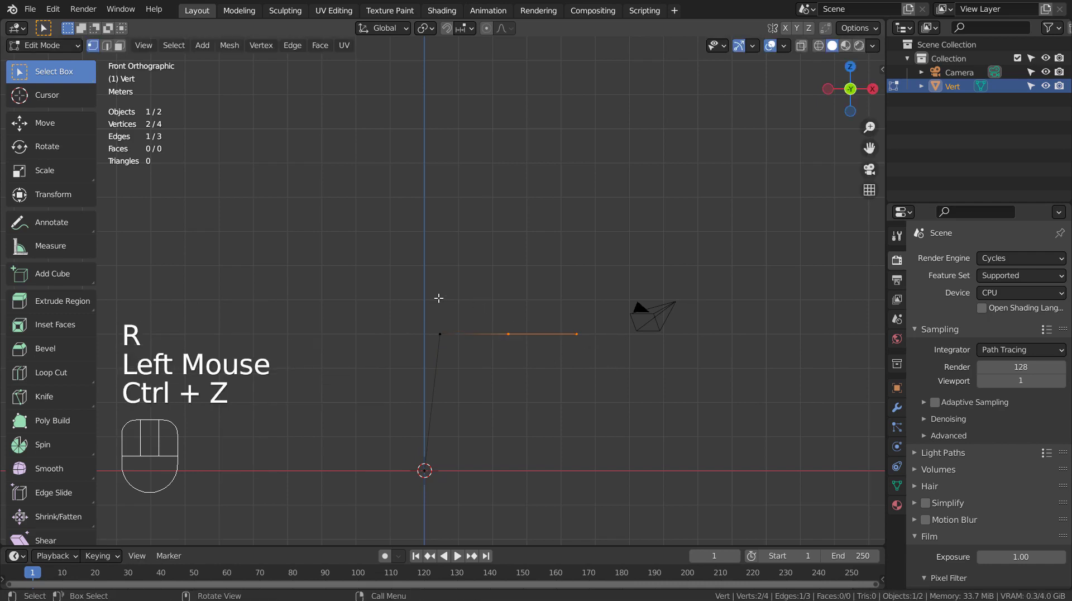
left_click(438, 299)
key("b")
left_click_drag(492, 322, 603, 357)
key("r")
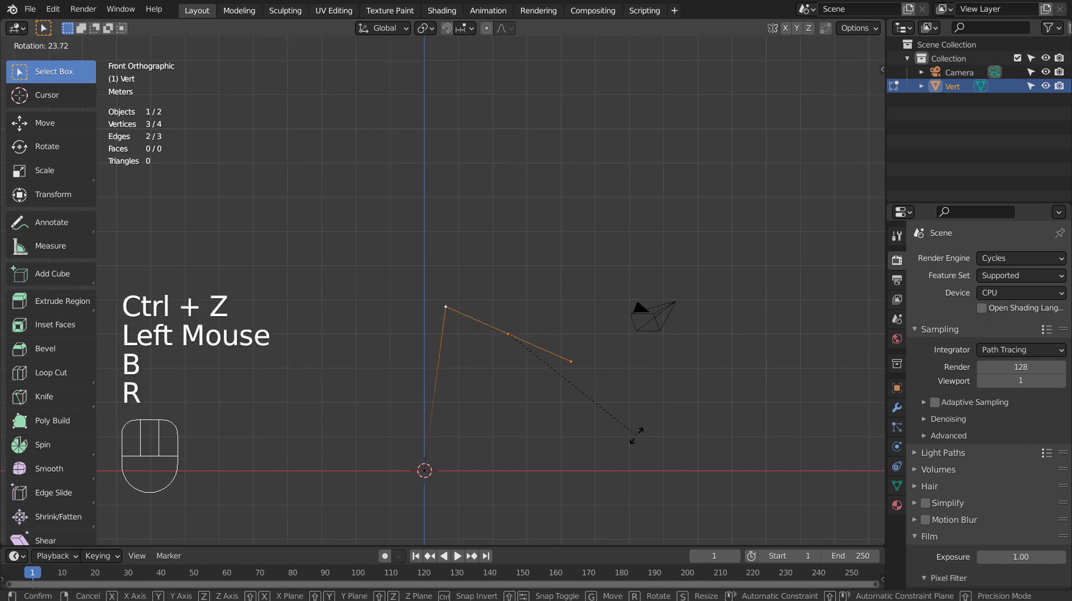
left_click(642, 439)
key("g")
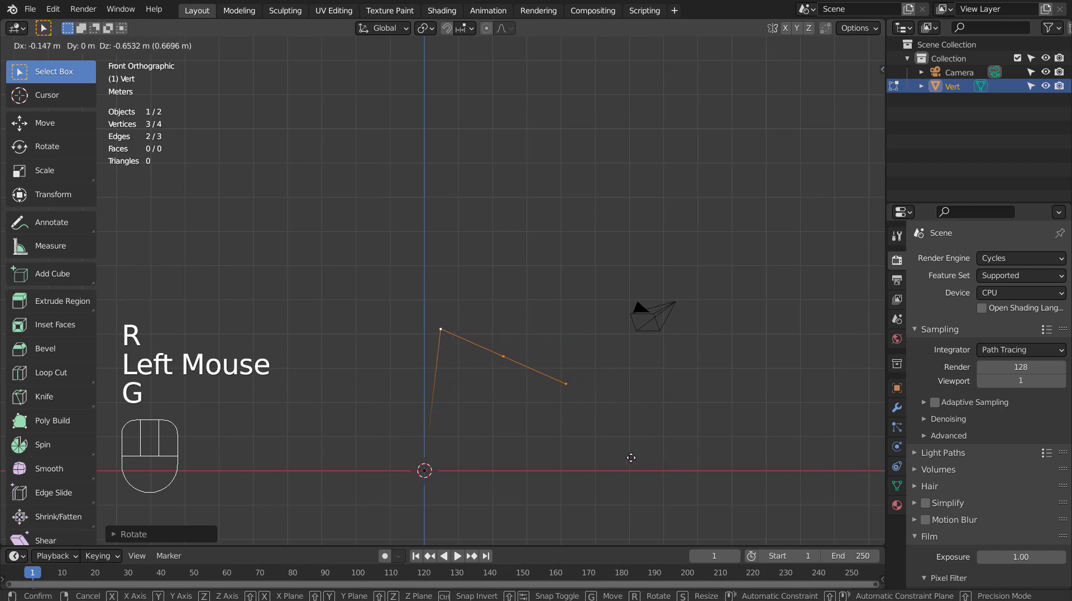
left_click(632, 455)
mouse_move(656, 373)
middle_mouse_down()
mouse_move(586, 413)
mouse_move(468, 414)
mouse_move(357, 390)
mouse_move(701, 363)
mouse_move(627, 414)
mouse_move(615, 407)
mouse_move(602, 439)
middle_mouse_up()
- In Object Mode, make three copies of the outline in a row along Y
key("Tab")
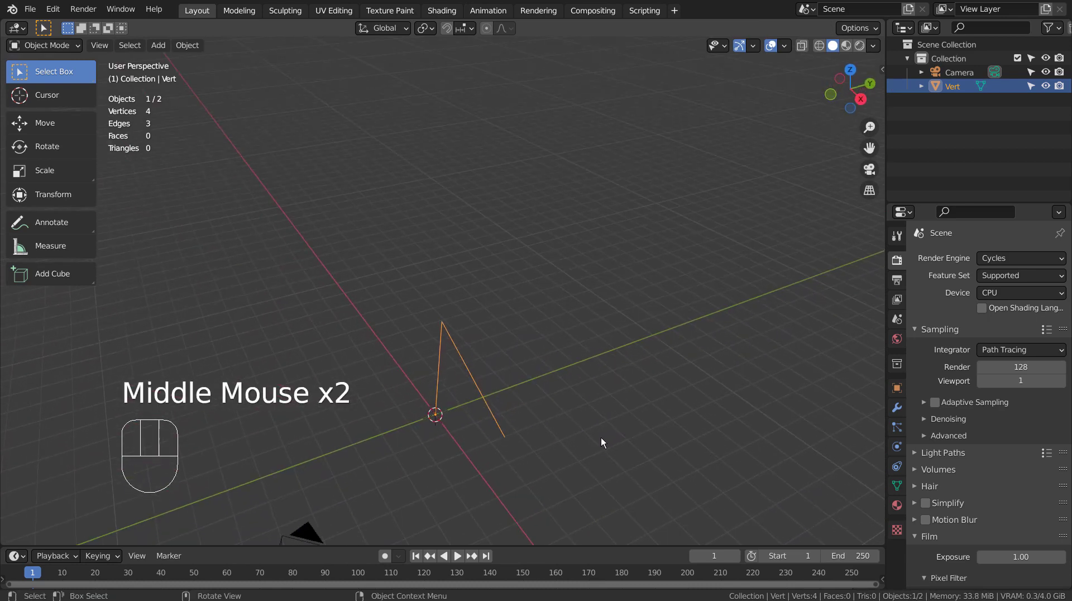
key("shift+d")
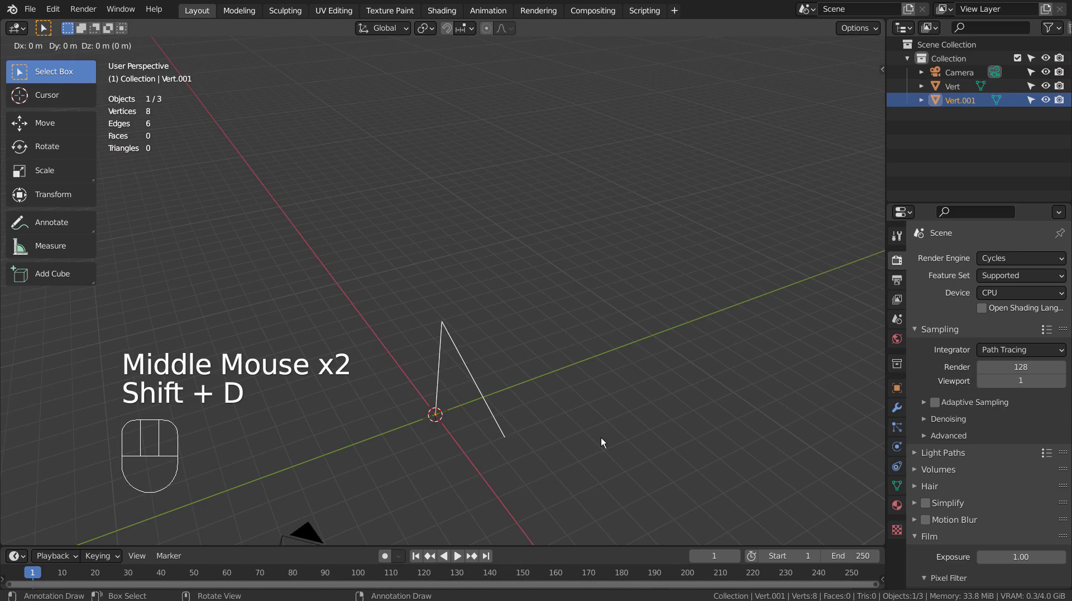
key("y")
left_click(694, 415)
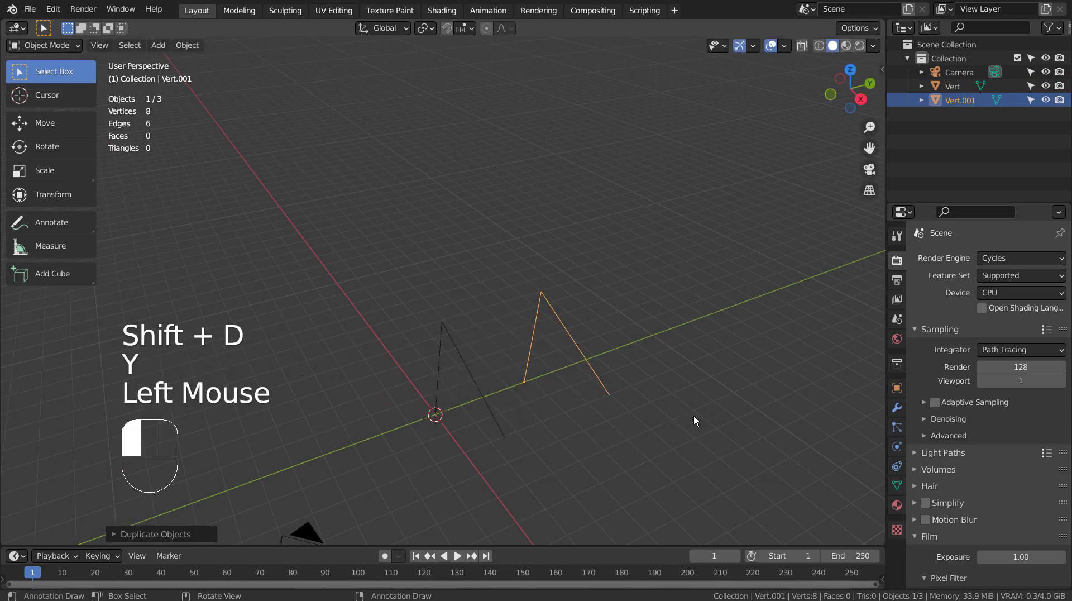
mouse_move(694, 415)
middle_mouse_down()
mouse_move(612, 434)
mouse_move(628, 430)
middle_mouse_up()
key("shift+d")
key("y")
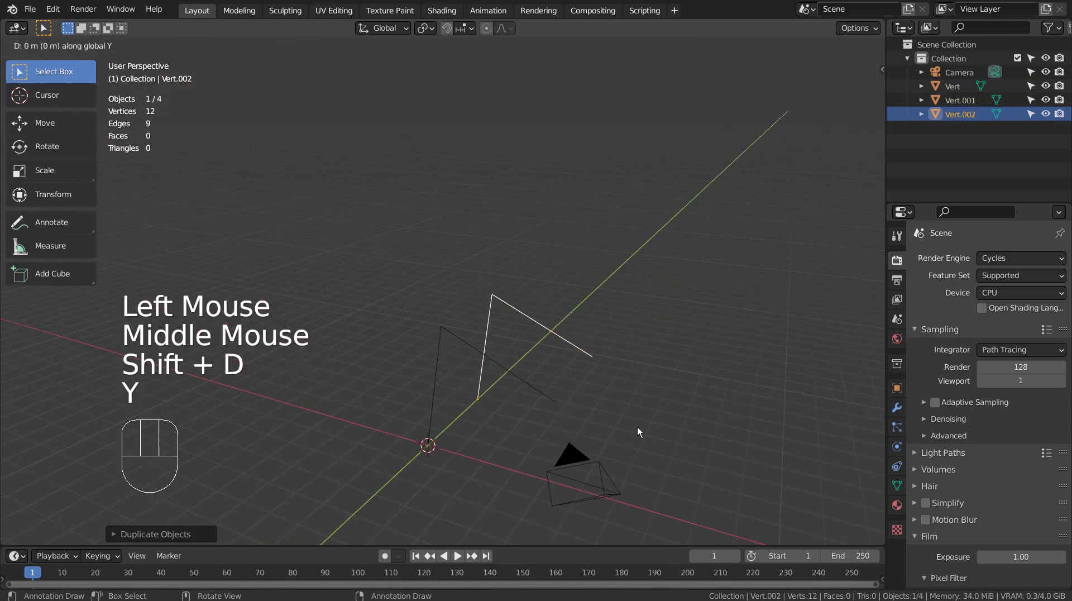
left_click(704, 377)
key("shift+d")
key("y")
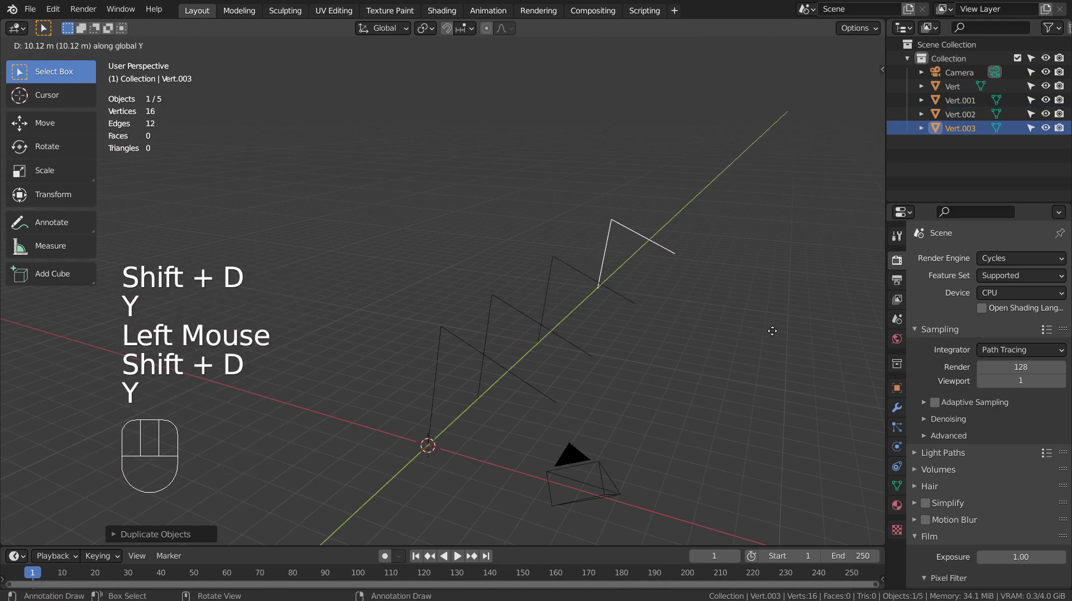
left_click(684, 366)
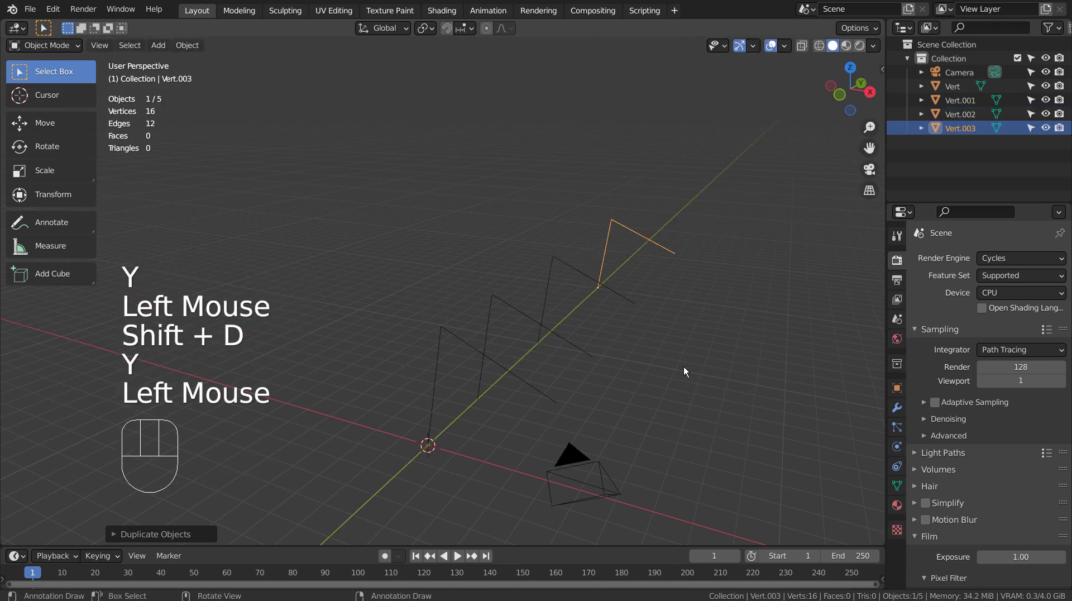
- Rescale the first three outlines so sizes grow toward the back of the row
double_click(445, 329)
key("s")
left_click(586, 442)
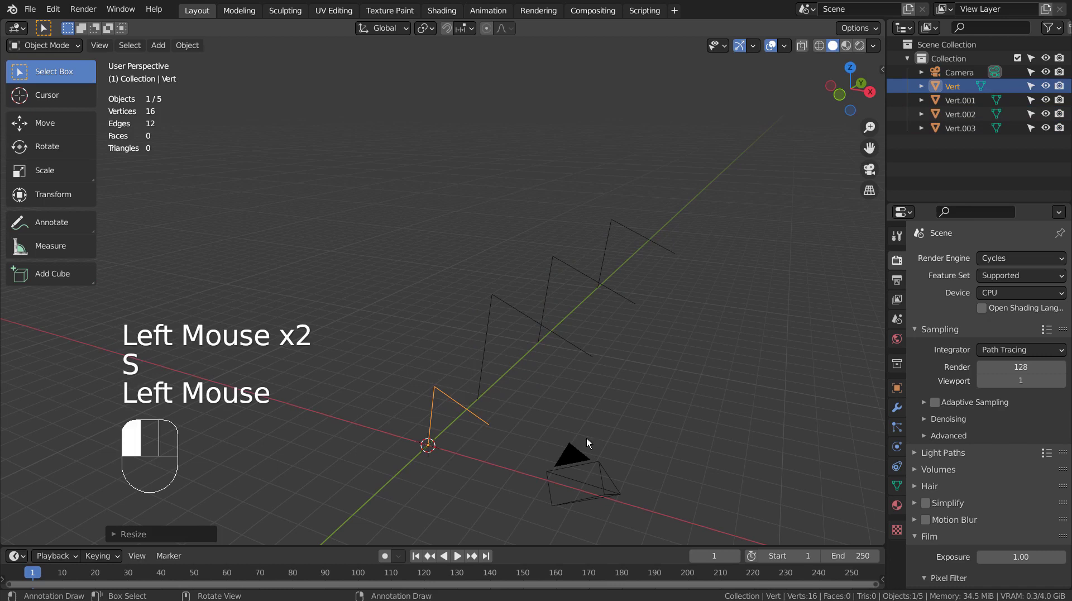
double_click(481, 345)
key("s")
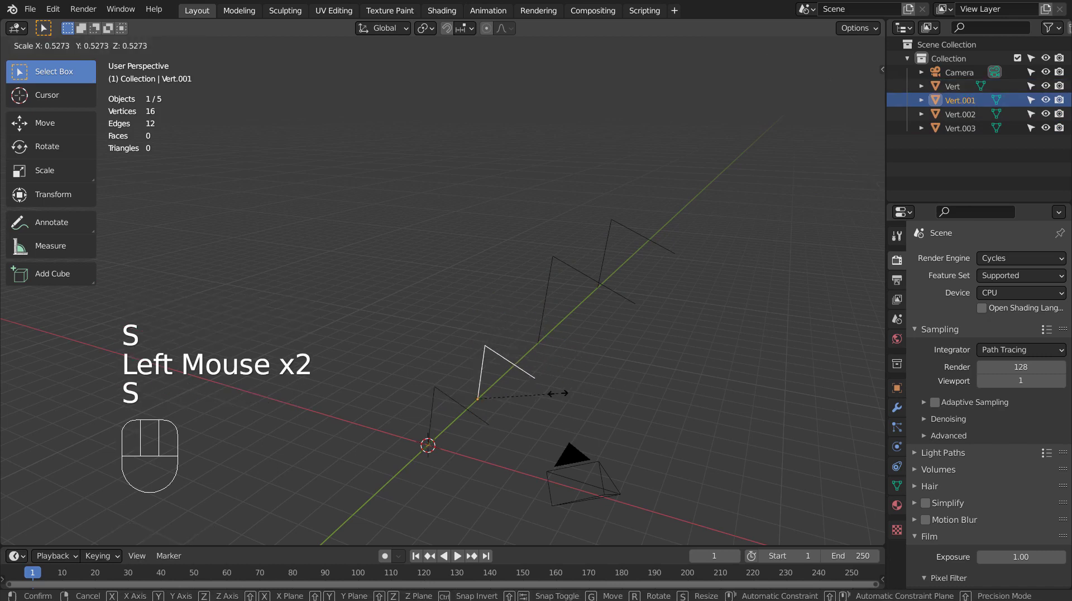
left_click(585, 383)
double_click(548, 296)
key("s")
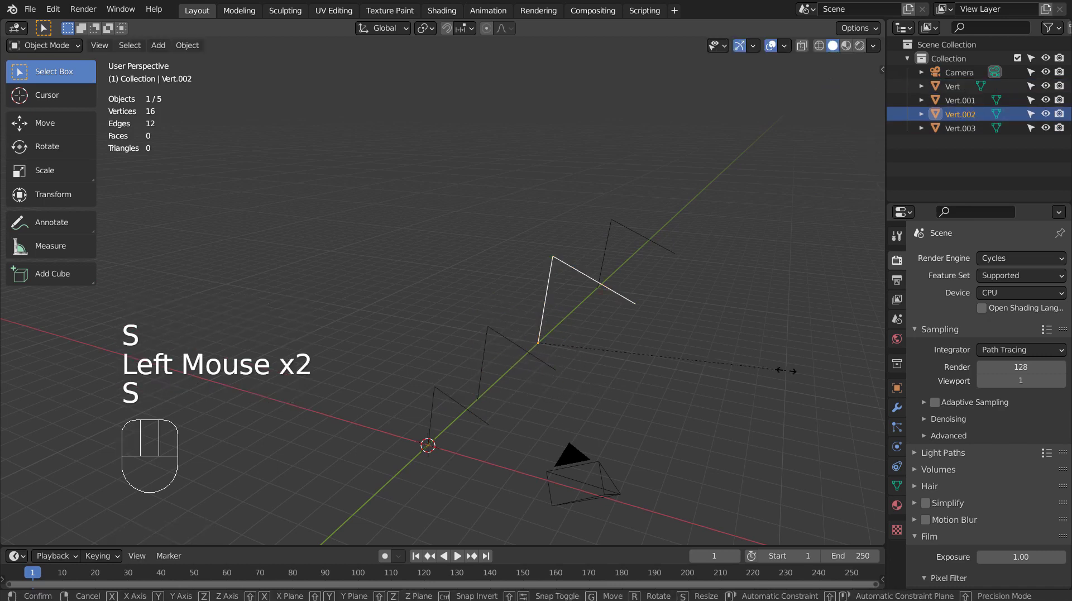
left_click(718, 438)
mouse_move(718, 438)
middle_mouse_down()
mouse_move(608, 400)
mouse_move(732, 394)
mouse_move(761, 376)
mouse_move(652, 400)
middle_mouse_up()
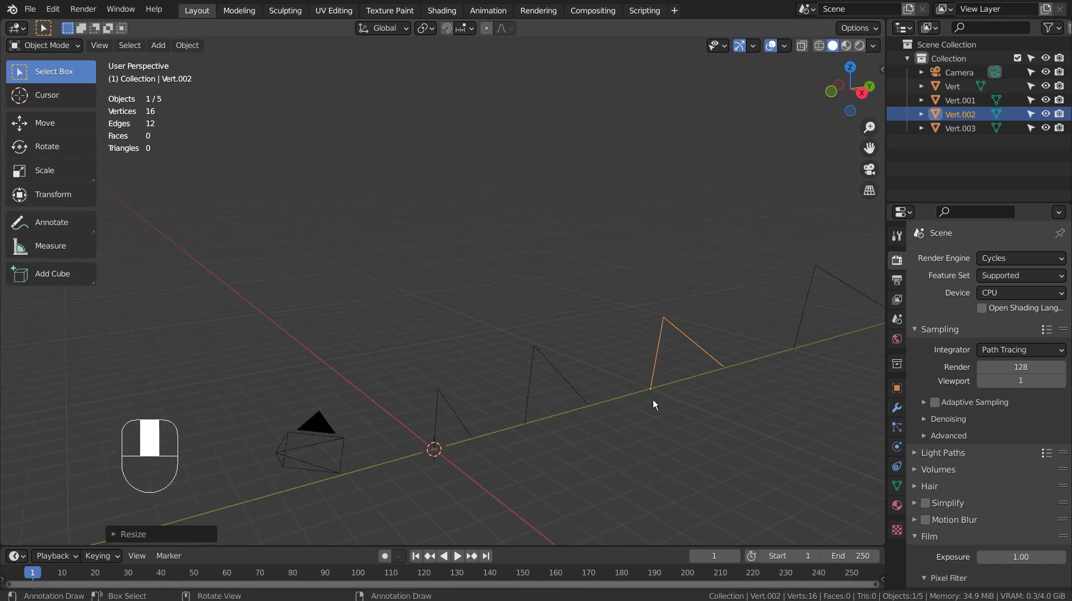
- Join the four outlines into one object, Vert.003
left_click(468, 417)
left_click(561, 375, "shift")
left_click(659, 351, "shift")
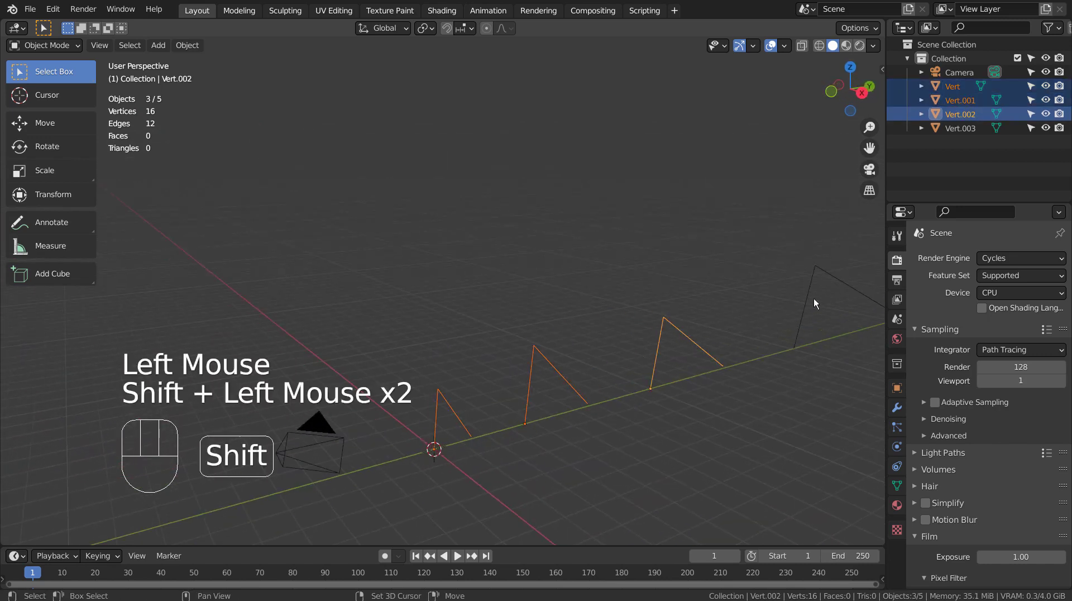
left_click(813, 298, "shift")
mouse_move(813, 298)
middle_mouse_down()
mouse_move(738, 418)
mouse_move(796, 408)
middle_mouse_up()
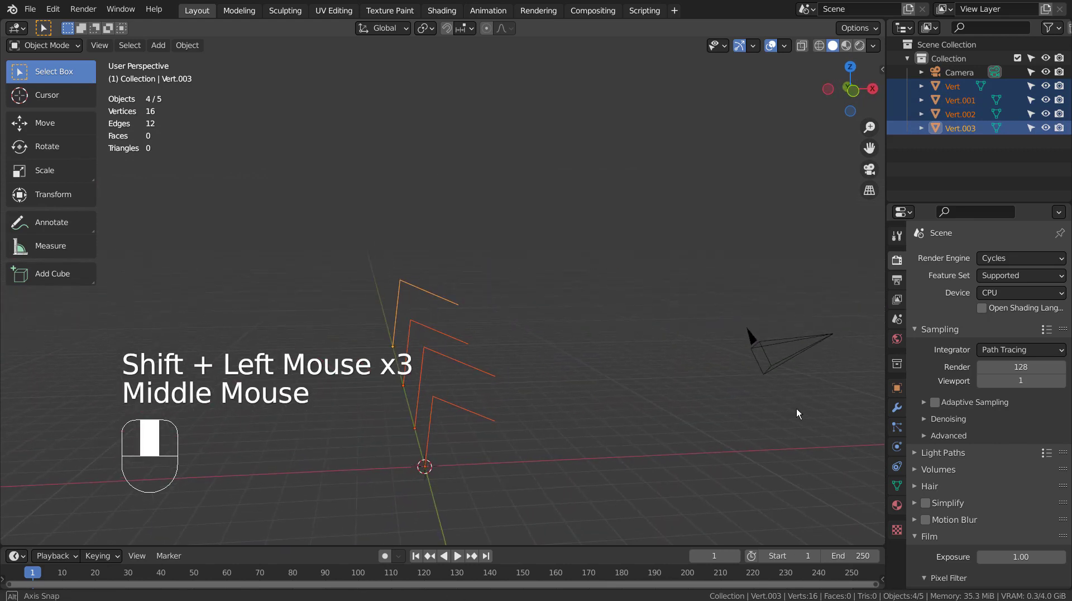
key("ctrl+j")
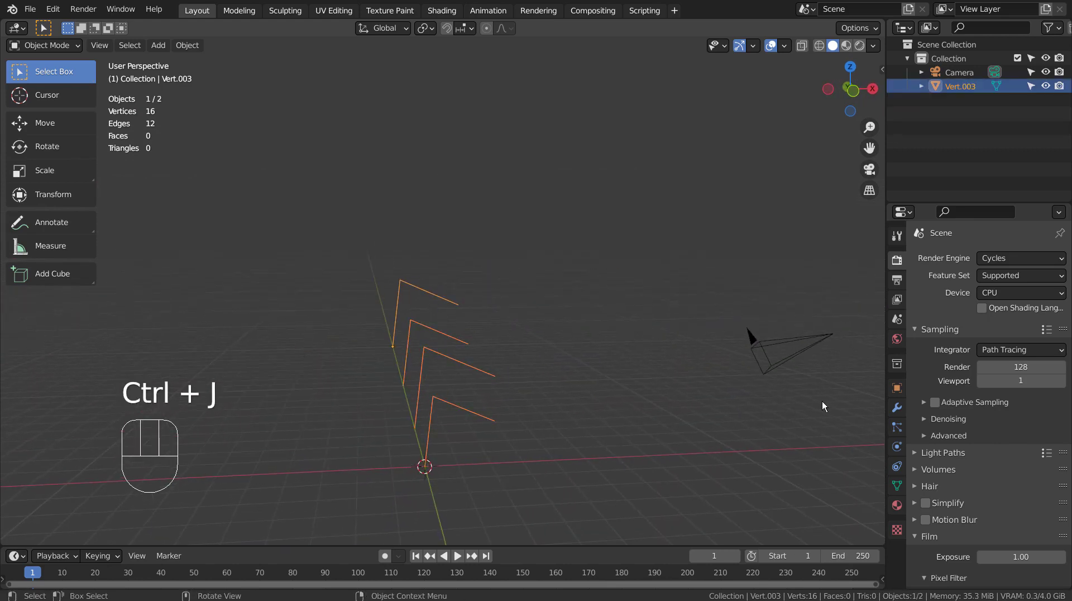
- Add a Mirror modifier on the X axis with Merge enabled
left_click(899, 409)
left_click(994, 257)
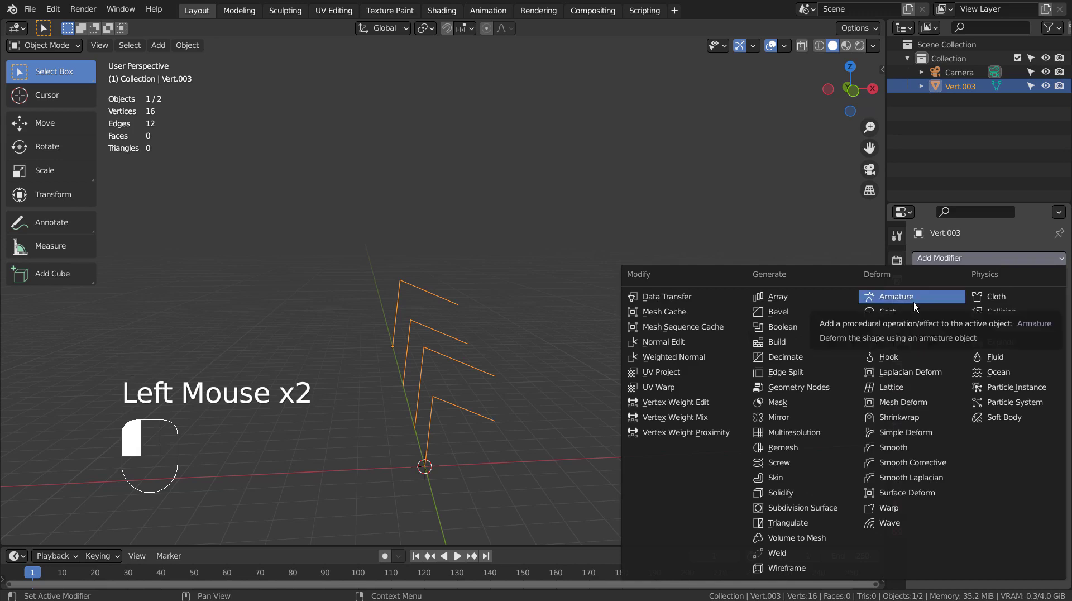
left_click(806, 417)
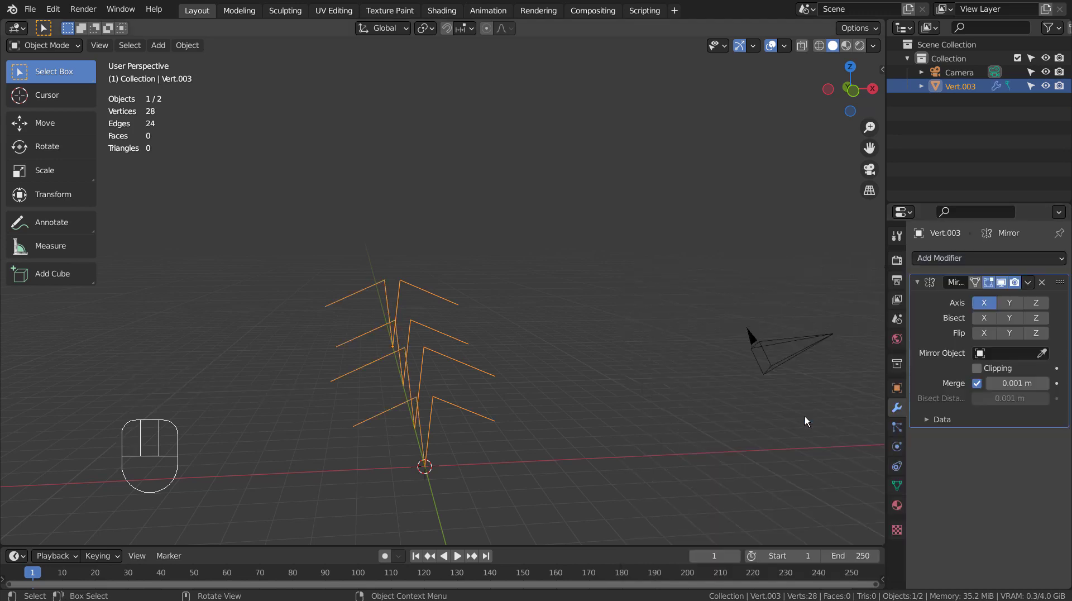
mouse_move(686, 397)
middle_mouse_down()
mouse_move(511, 423)
mouse_move(735, 397)
mouse_move(621, 417)
middle_mouse_up()
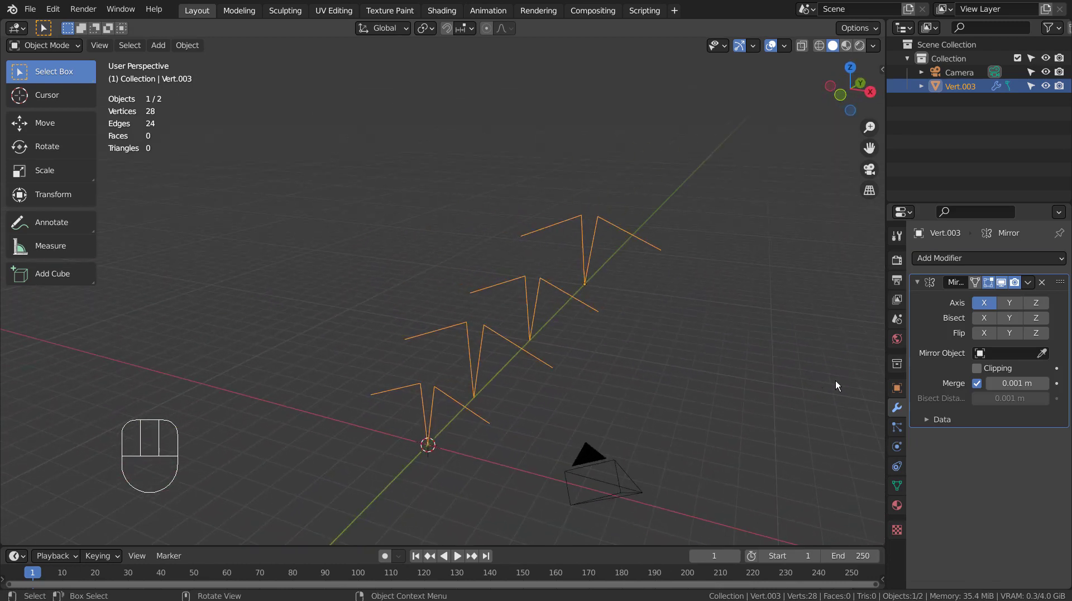
- Apply the Mirror modifier and switch to a zoomed-out top view
left_click(936, 321)
key("ctrl+a")
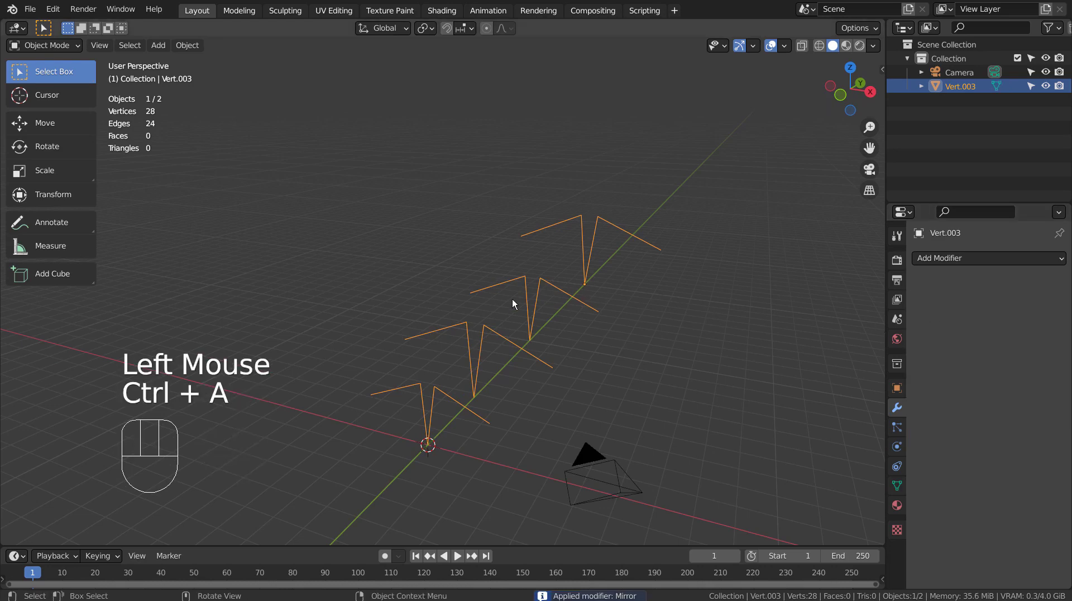
key("KP_8")
key("KP_7")
key("KP_7")
scroll(562, 347, "down", 2)
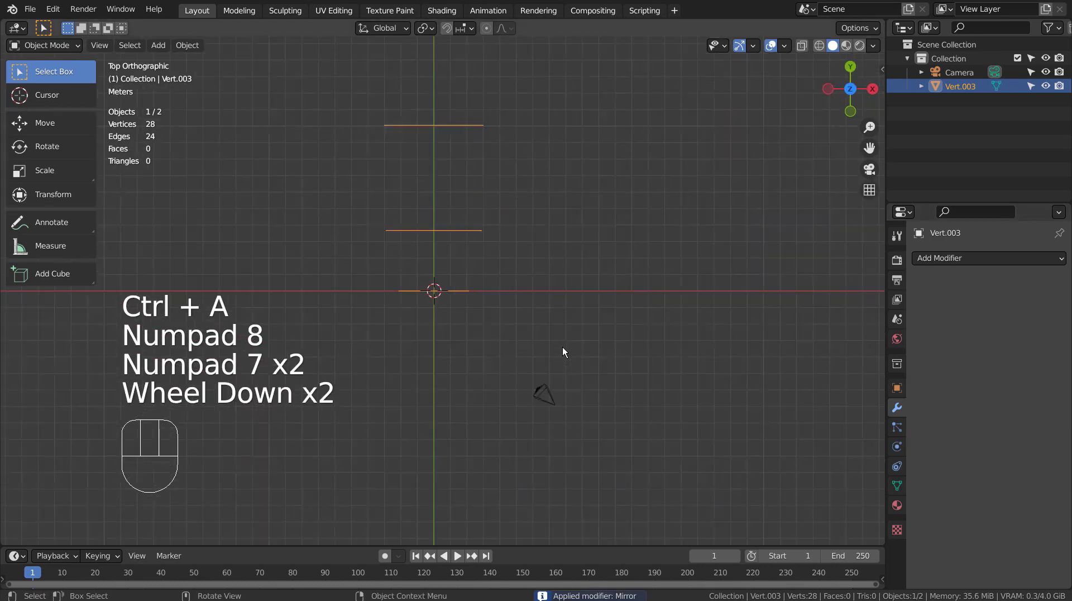
scroll(563, 348, "down", 1)
- Duplicate the outline set twice along X, one copy on each side
key("shift+d")
key("x")
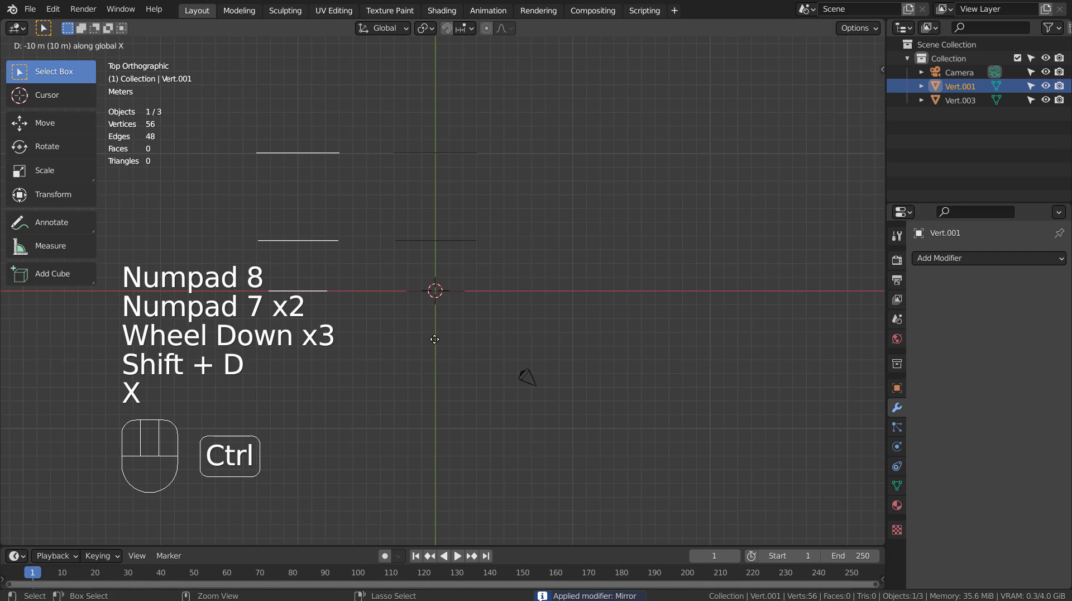
left_click(434, 339, "ctrl")
key("shift+d")
key("x")
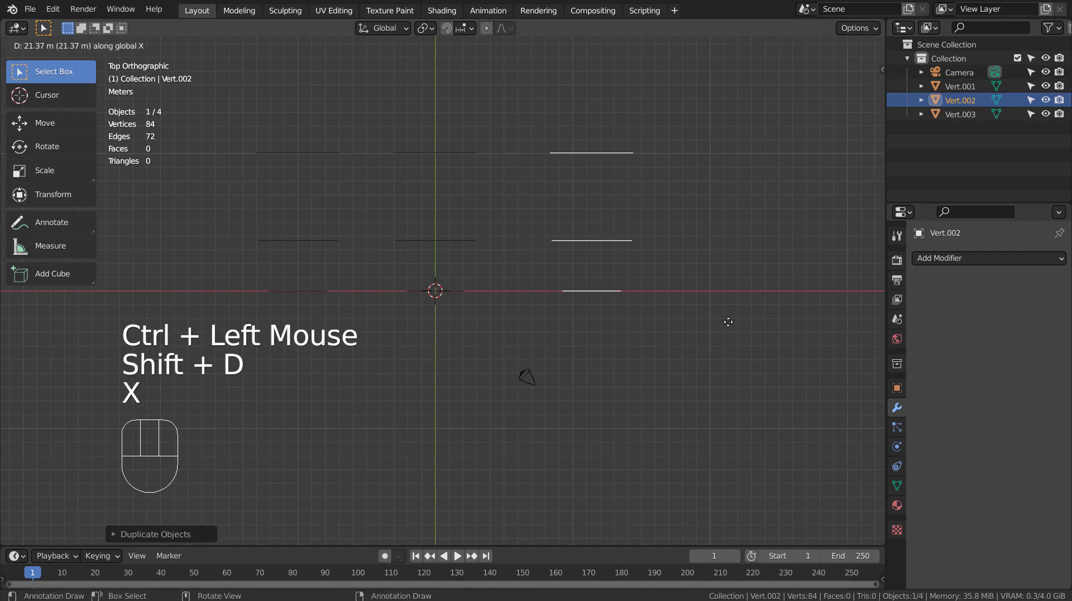
left_click(710, 322, "ctrl")
middle_click_drag(698, 319, 671, 239)
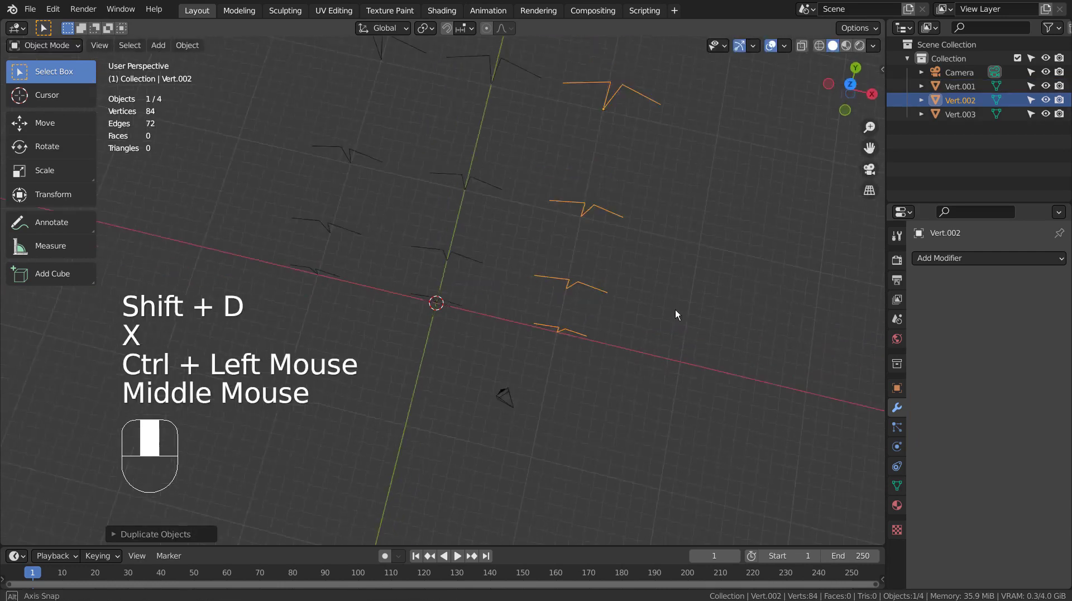
- Select only the left outline set, Vert.001, and orbit to look along it
left_click(534, 296, "shift")
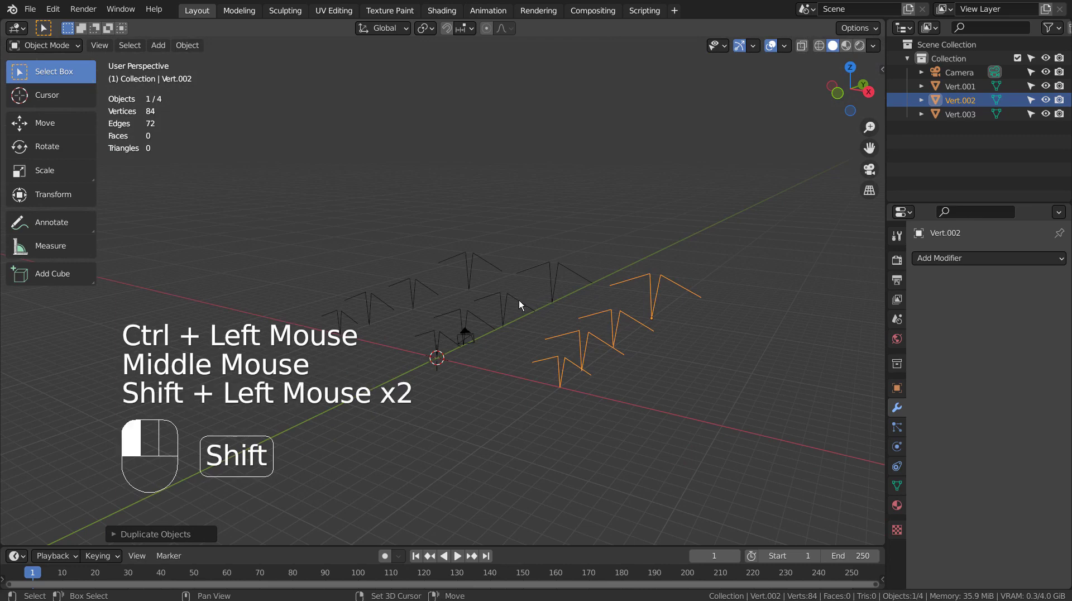
left_click(417, 287, "shift")
mouse_move(582, 391)
middle_mouse_down()
mouse_move(487, 410)
mouse_move(740, 391)
mouse_move(589, 424)
middle_mouse_up()
left_click(389, 293)
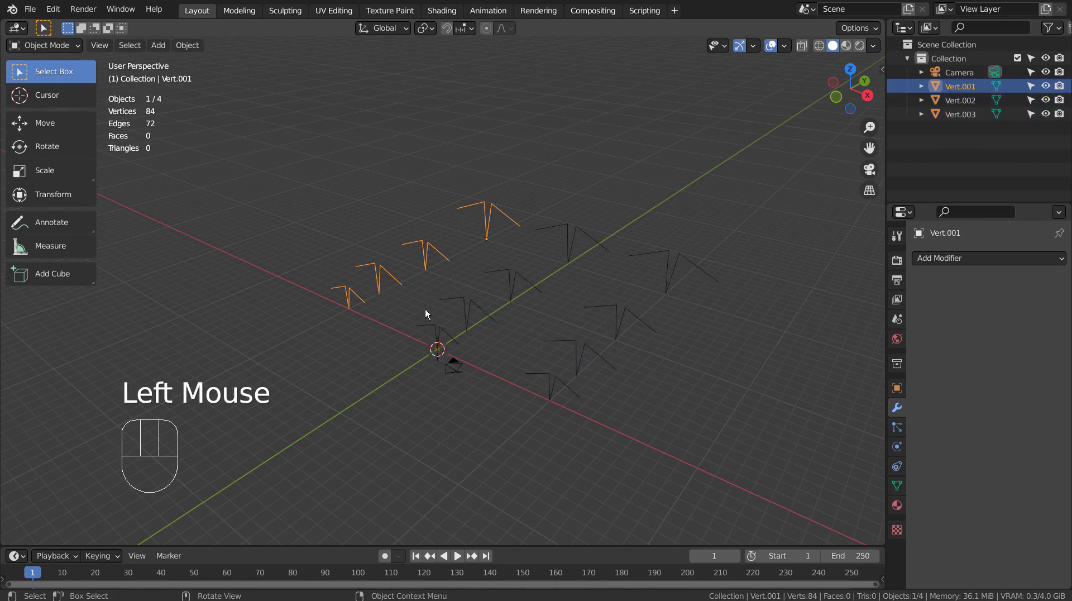
mouse_move(408, 360)
middle_mouse_down("shift")
mouse_move(599, 401)
mouse_move(674, 401)
middle_mouse_up("shift")
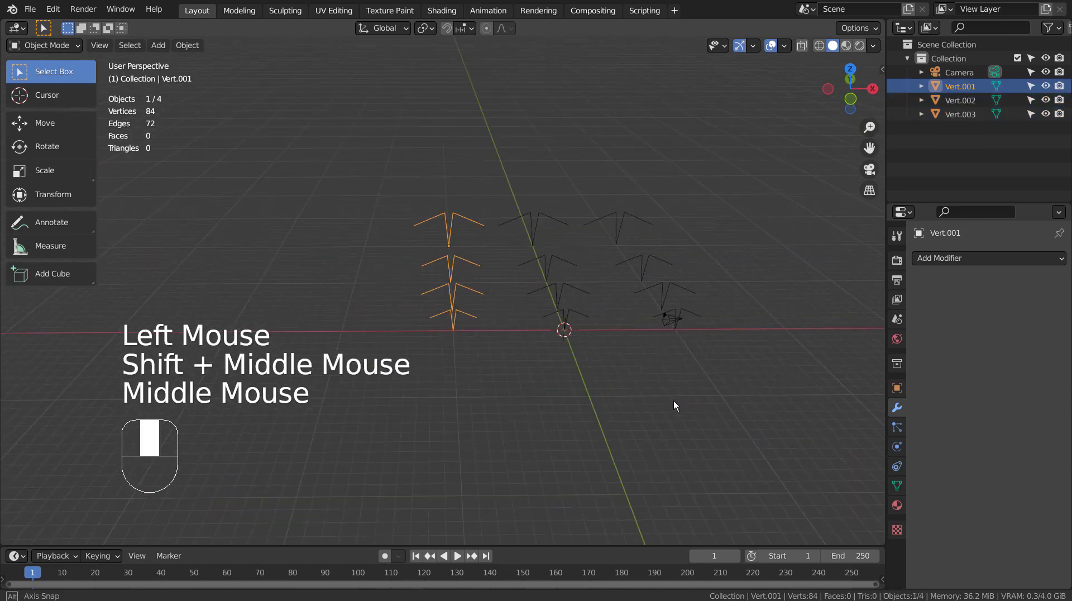
scroll(611, 373, "up", 2)
mouse_move(612, 374)
middle_mouse_down()
mouse_move(350, 419)
mouse_move(345, 401)
middle_mouse_up()
- Bridge all edge loops of Vert.001 into an 18-face airplane surface and frame it
key("Tab")
middle_click_drag(436, 337, 437, 329)
key("2")
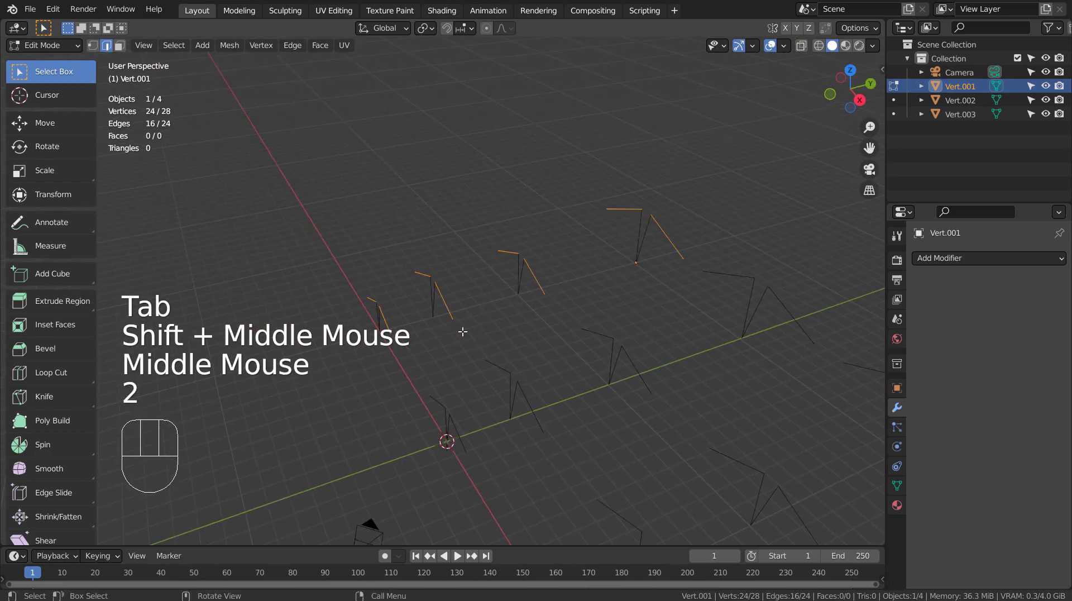
key("a")
key("ctrl+e")
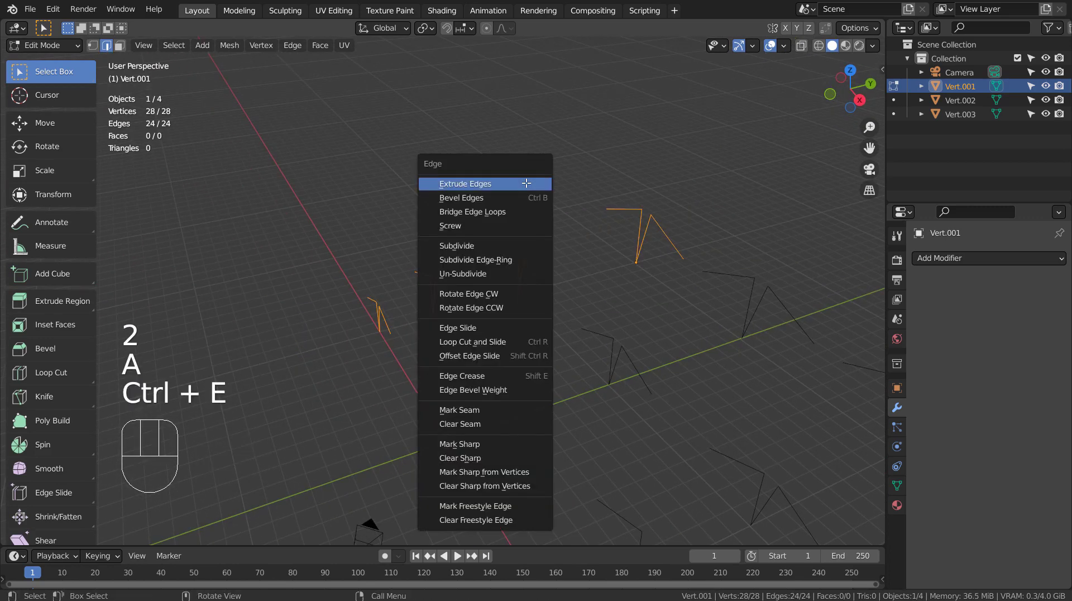
left_click(515, 212)
mouse_move(510, 359)
middle_mouse_down()
mouse_move(552, 318)
mouse_move(615, 300)
mouse_move(437, 384)
mouse_move(613, 390)
mouse_move(652, 407)
mouse_move(525, 452)
mouse_move(369, 395)
mouse_move(377, 393)
mouse_move(297, 395)
mouse_move(455, 400)
mouse_move(378, 424)
mouse_move(275, 411)
mouse_move(441, 410)
mouse_move(376, 416)
middle_mouse_up()
key("KP_Decimal")
scroll(552, 417, "down", 2)
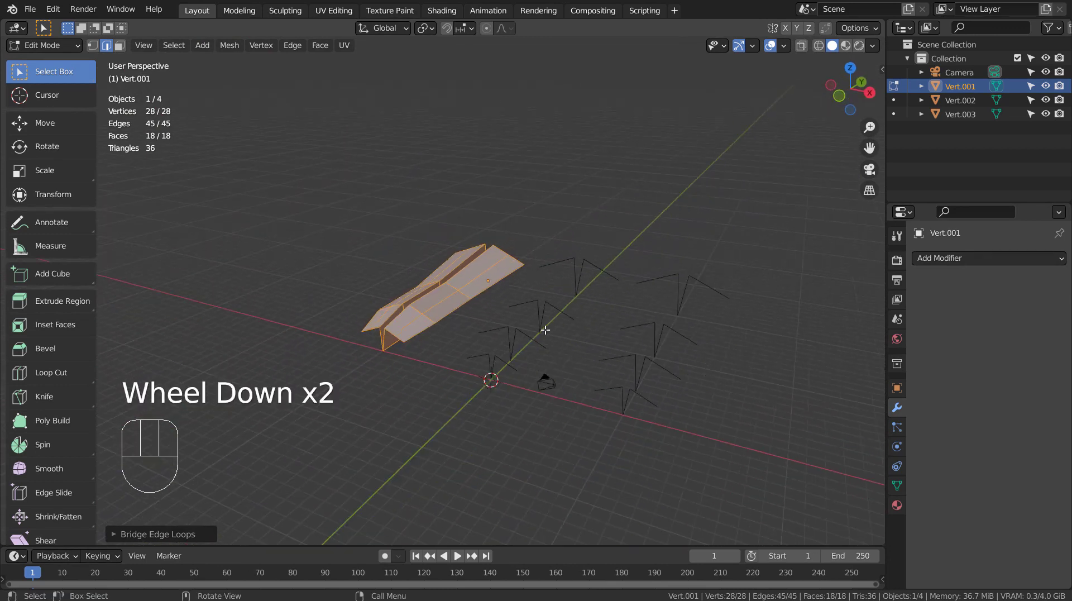
- Loft all cross-sections of Vert.003 with LoopTools Loft into an airplane surface
key("Tab")
left_click(518, 337)
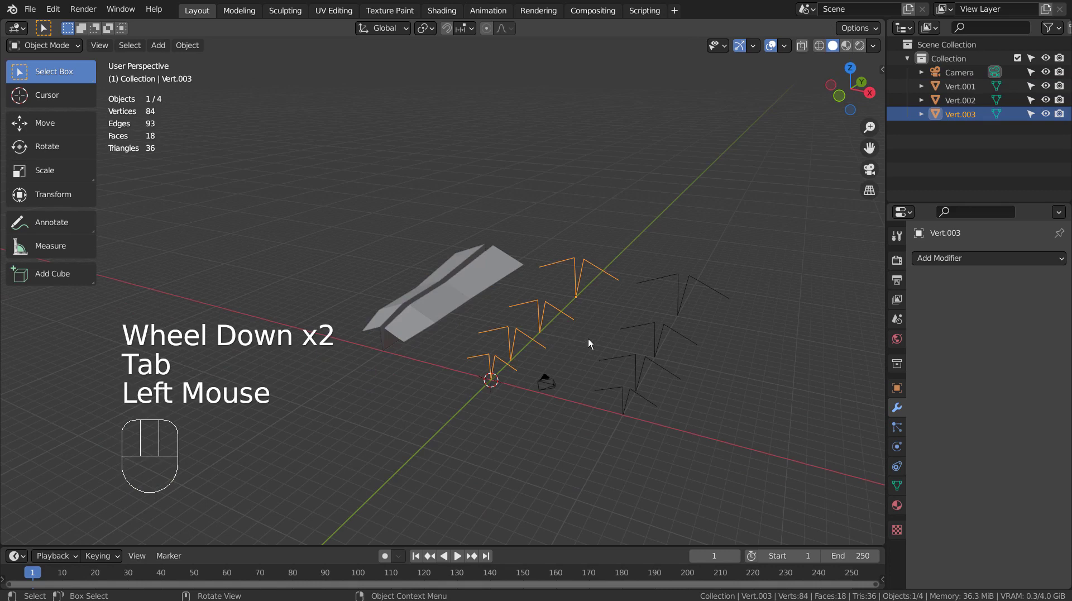
key("Tab")
key("Tab")
key("Tab")
key("a")
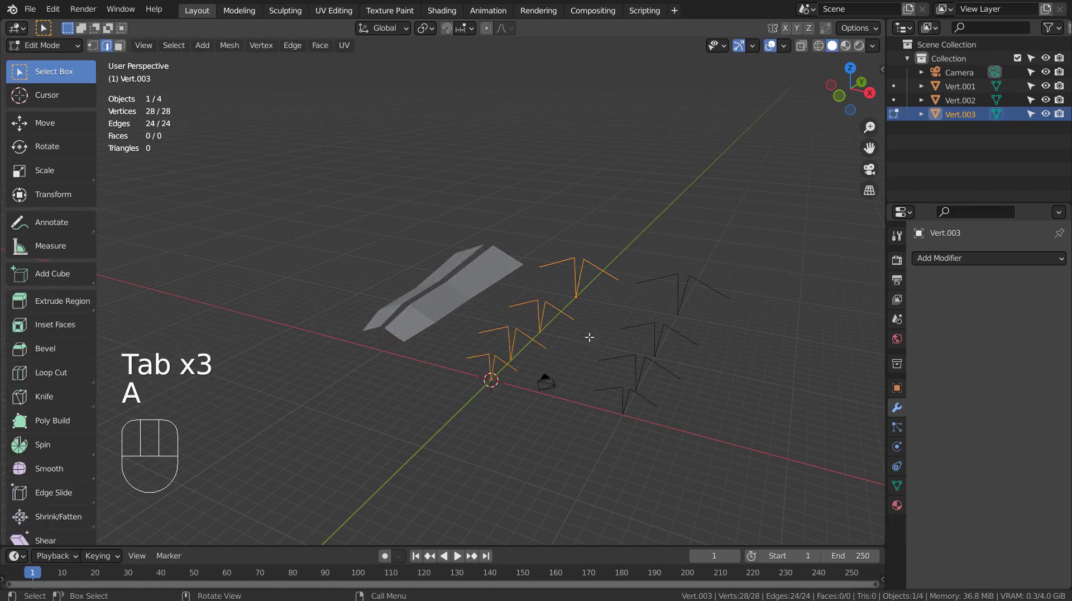
right_click(561, 168)
mouse_move(519, 142)
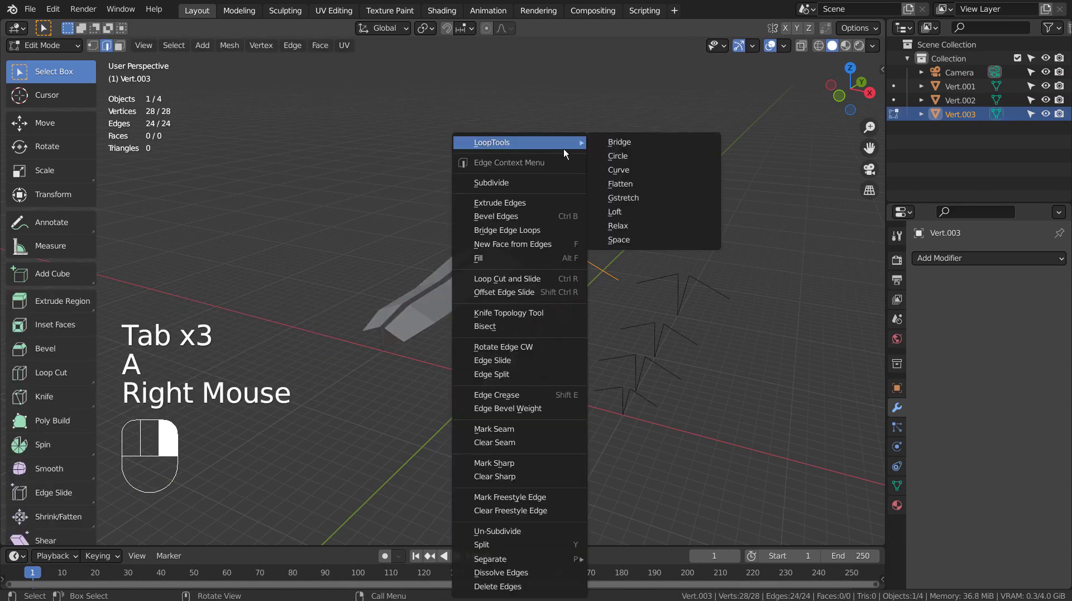
left_click(676, 211)
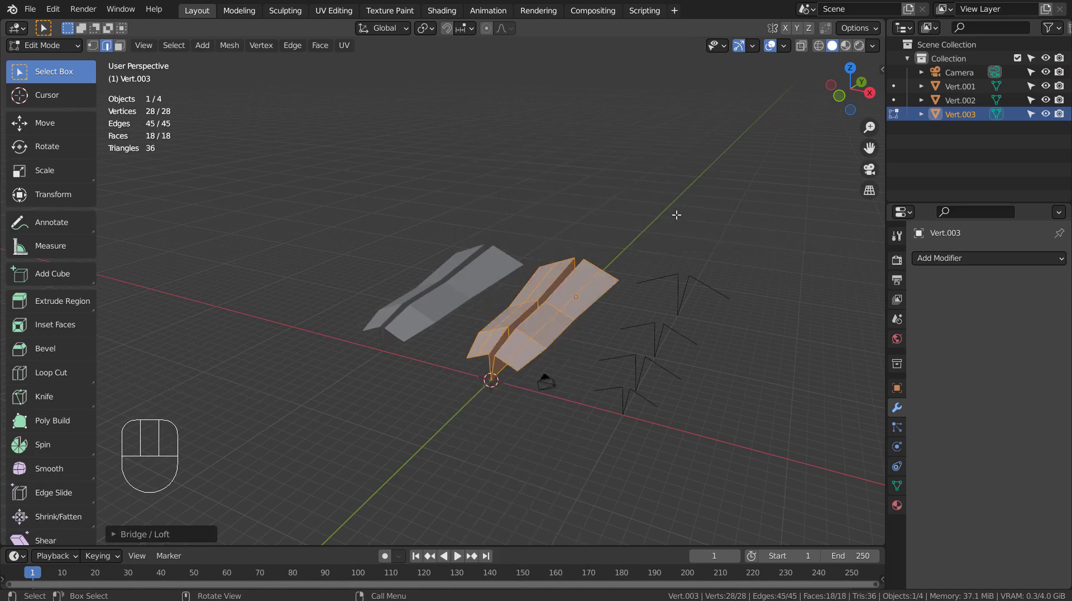
mouse_move(704, 406)
middle_mouse_down()
mouse_move(500, 388)
mouse_move(426, 400)
mouse_move(415, 443)
mouse_move(716, 386)
middle_mouse_up()
- Select all geometry of Vert.002 and attempt a Grid Fill, which fails for lack of edge loops
key("Tab")
left_click(684, 335)
mouse_move(684, 335)
middle_mouse_down()
mouse_move(683, 390)
mouse_move(641, 401)
middle_mouse_up()
key("Tab")
key("a")
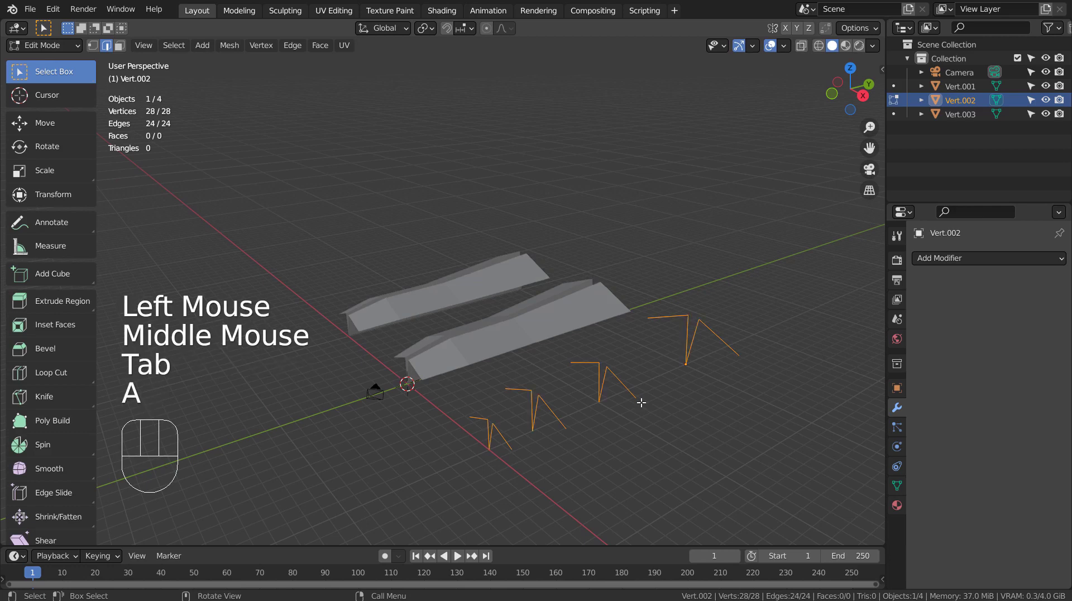
key("ctrl+f")
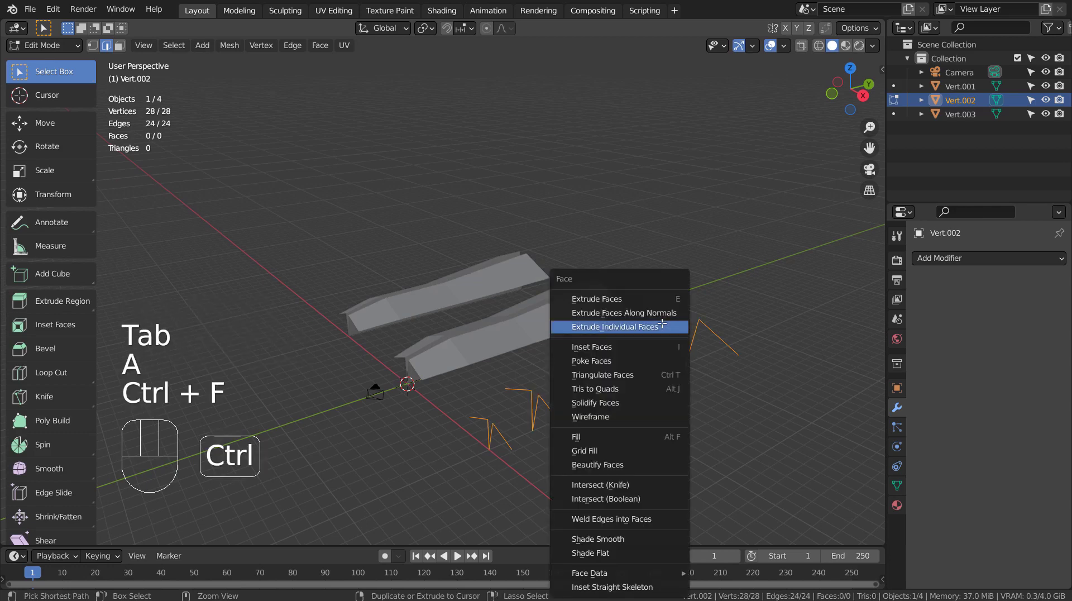
left_click(648, 450)
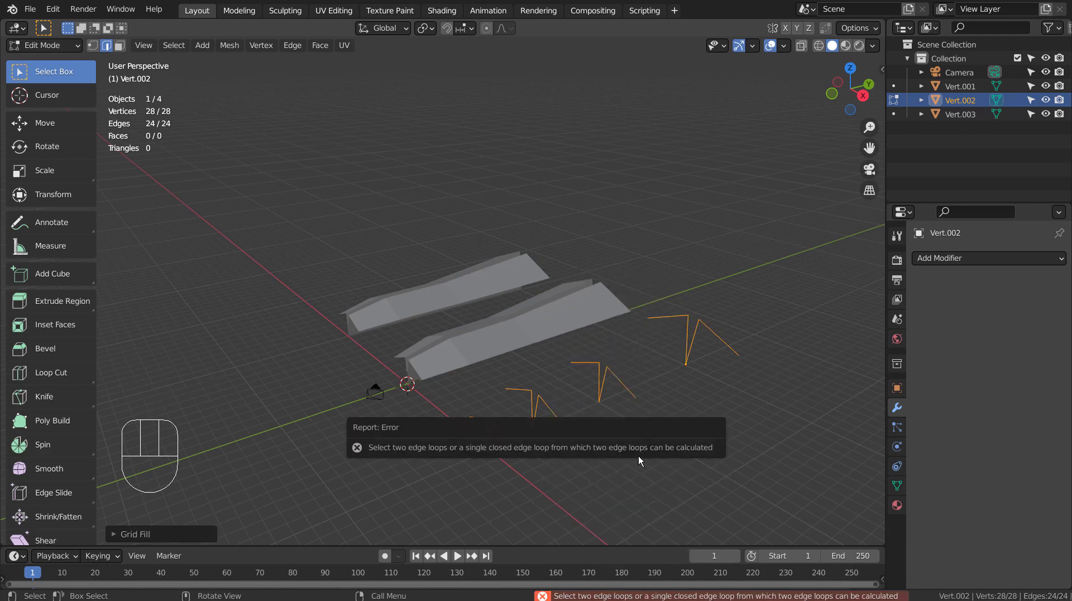
- Dismiss the fill error and join the first corner-vertex pair across profiles with an edge
left_click(710, 384)
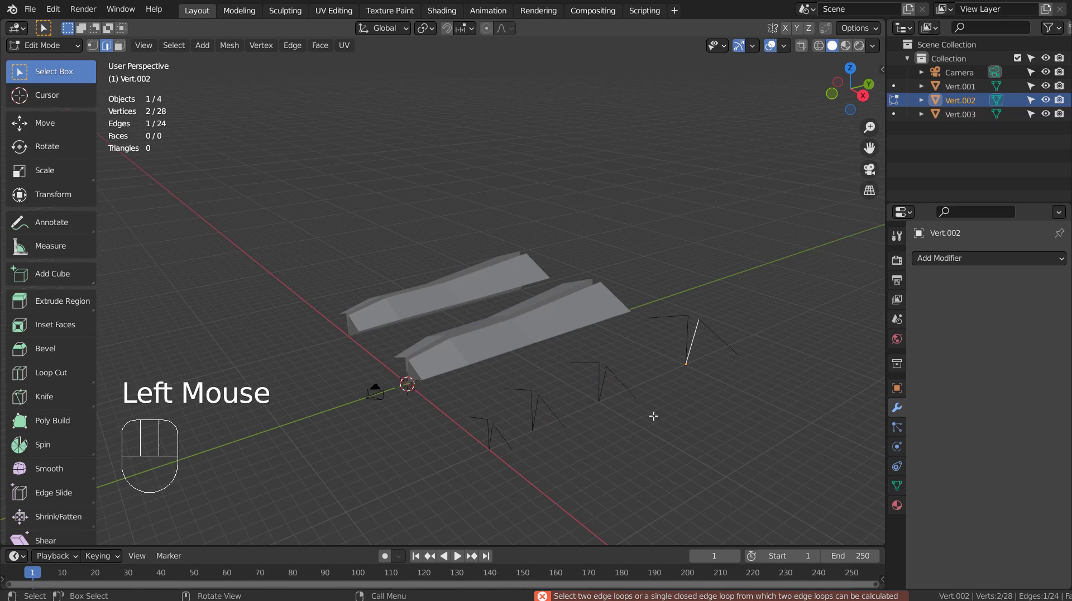
key("Tab")
key("Tab")
key("a")
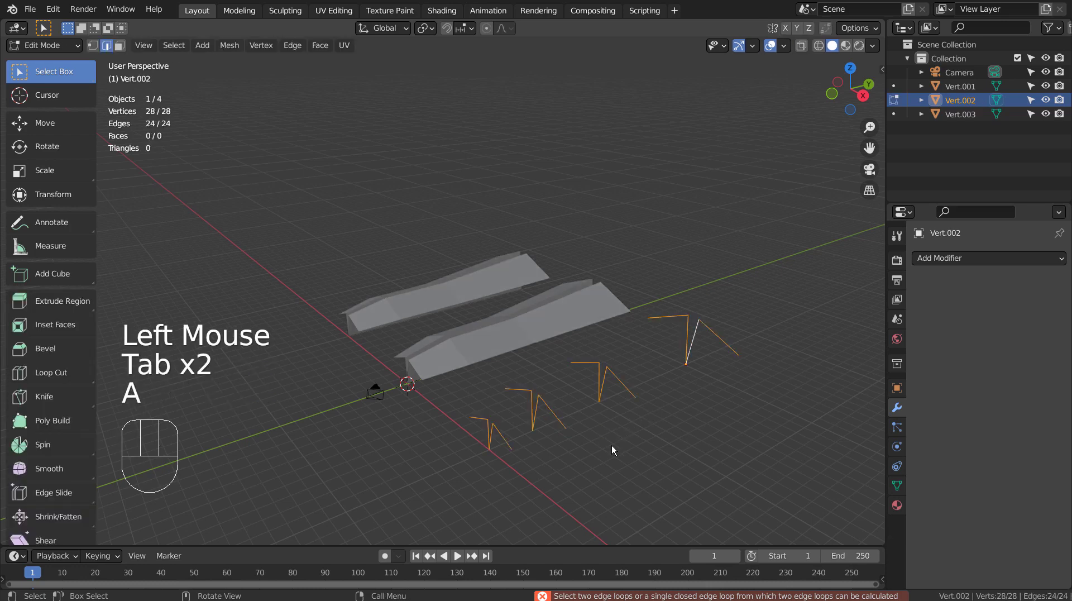
key("1")
middle_click_drag(612, 445, 467, 395, "shift")
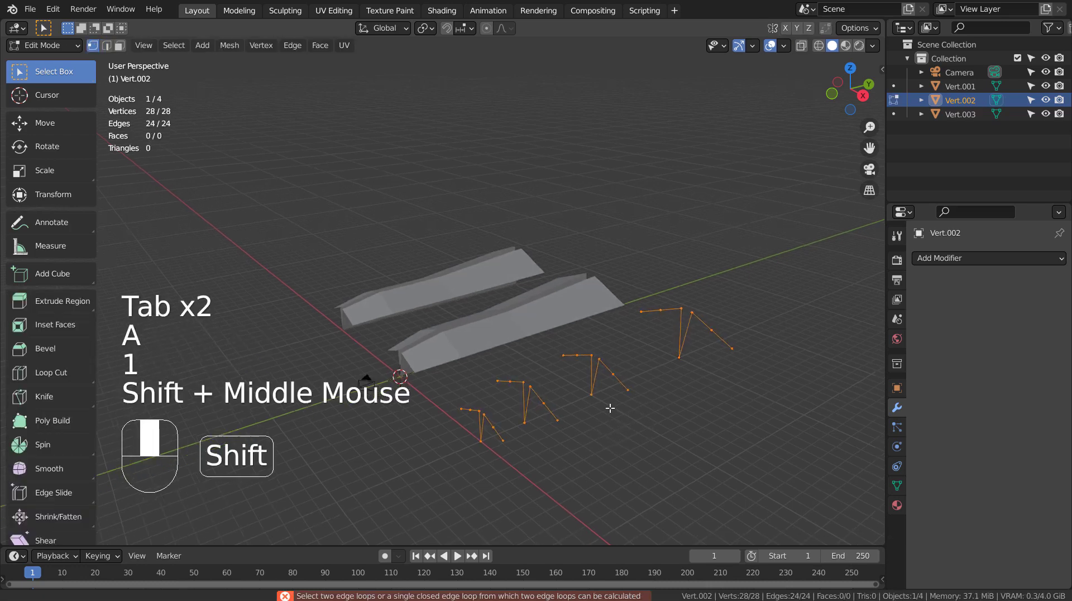
left_click(400, 377)
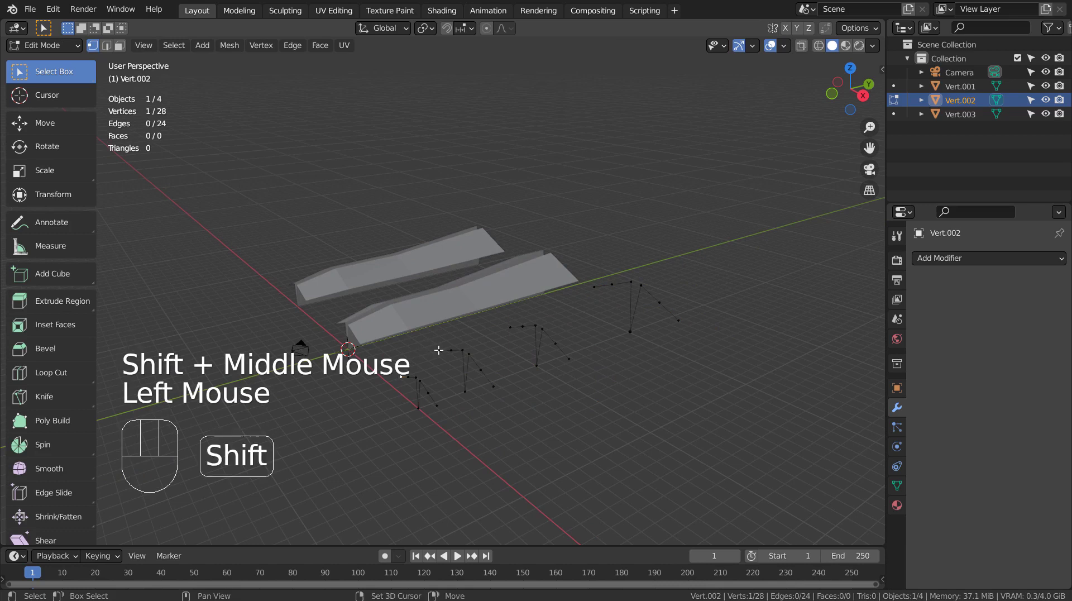
left_click(441, 351, "shift")
key("f")
- Connect the remaining matching vertices of neighbouring profiles with lengthwise edges
middle_click_drag(532, 312, 526, 351)
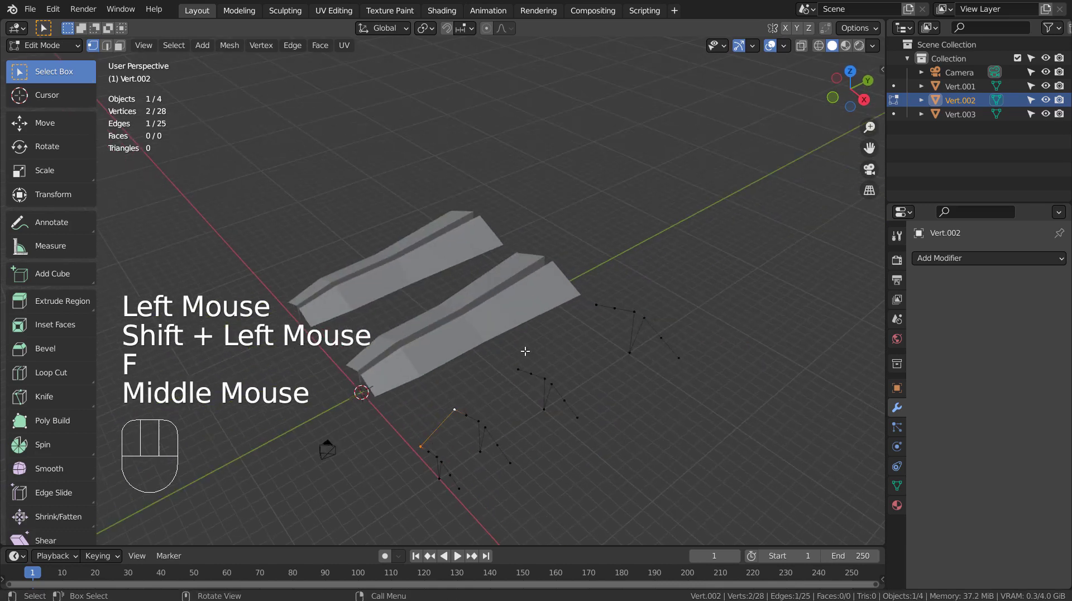
left_click(456, 412)
left_click(520, 367, "shift")
key("f")
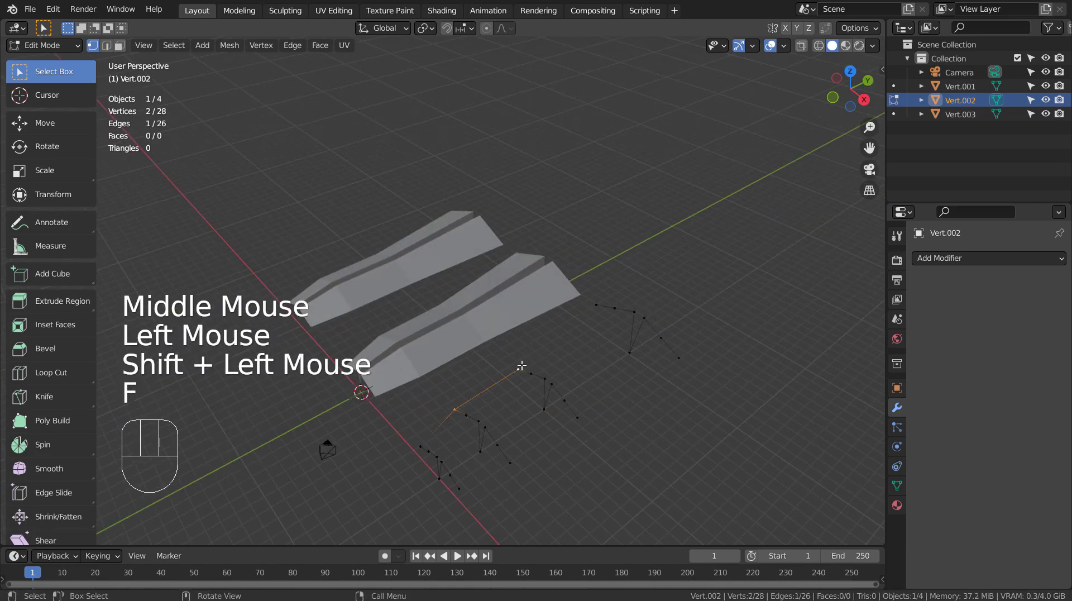
left_click(520, 366)
left_click(597, 305, "shift")
key("f")
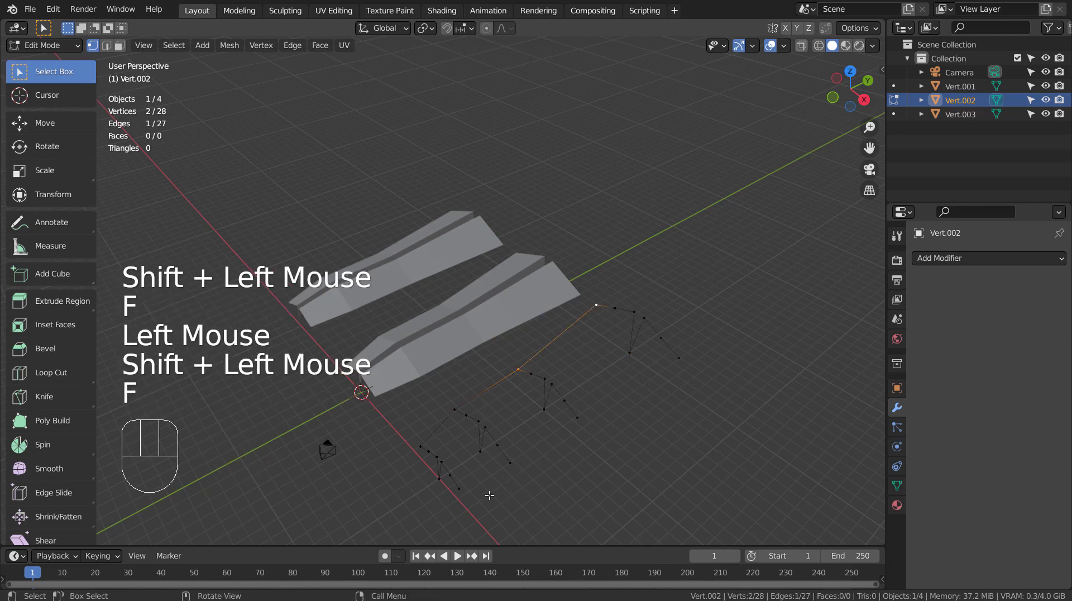
left_click(459, 488)
left_click(511, 463, "shift")
key("f")
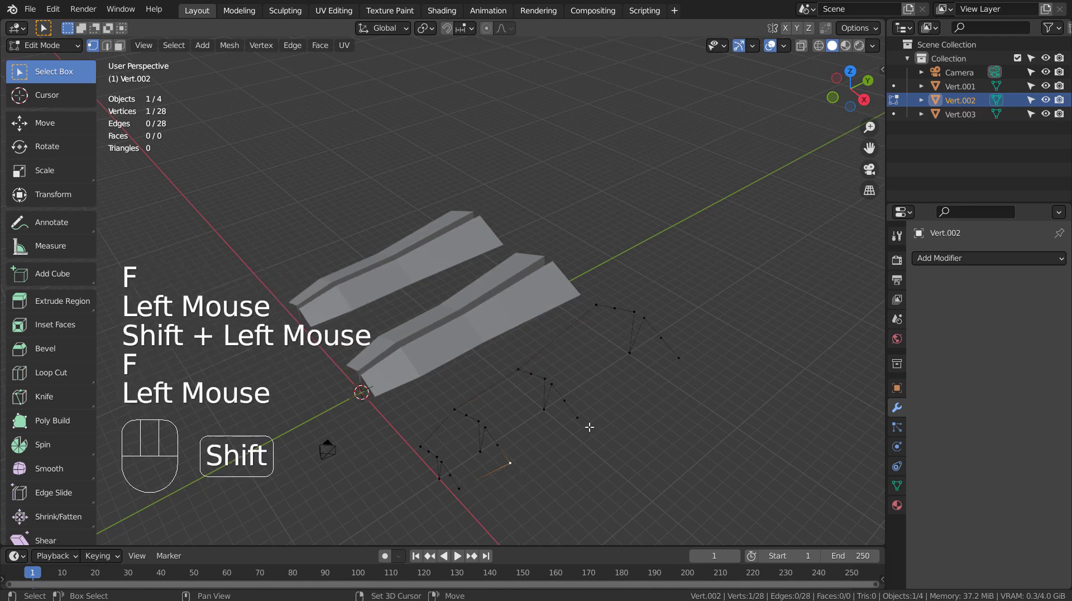
left_click(587, 426, "shift")
key("f")
left_click(692, 354, "shift")
- Add the final lengthwise edge and select the outline edges of Vert.002
key("f")
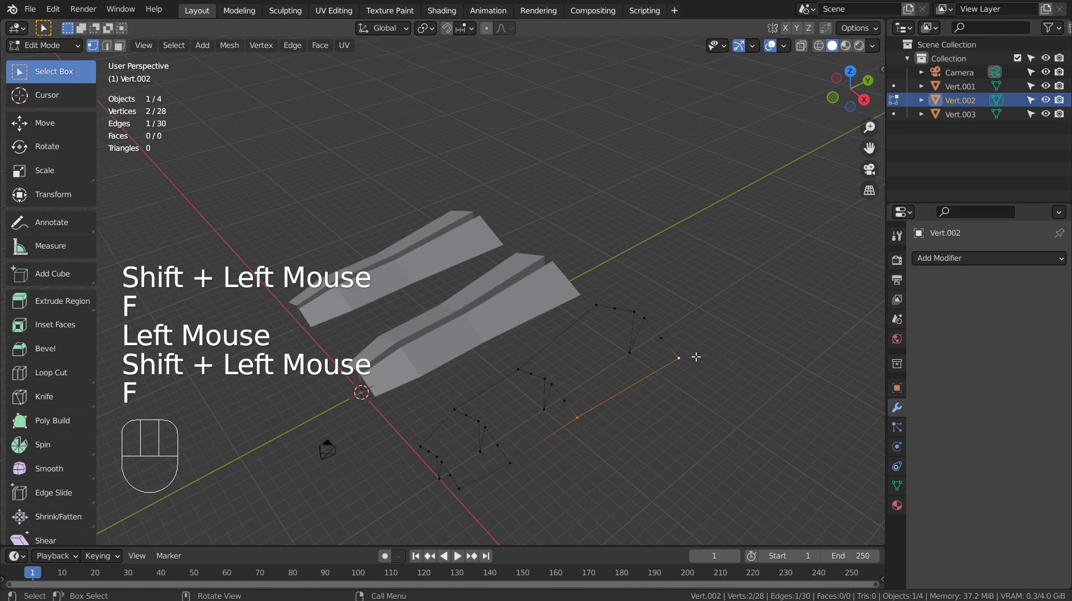
middle_click_drag(700, 434, 707, 403)
key("2")
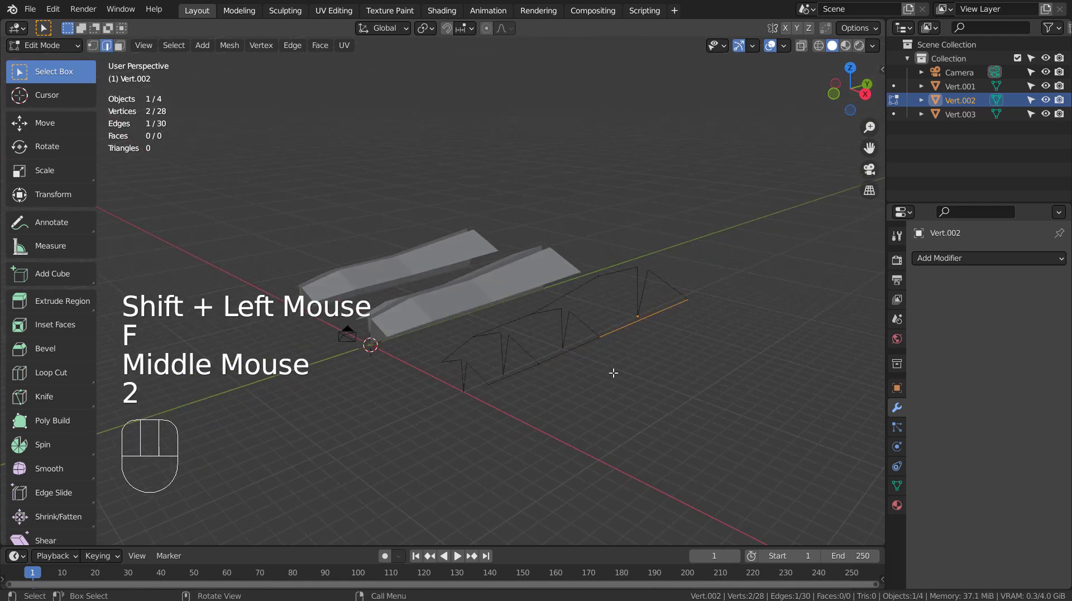
left_click(531, 371)
middle_click_drag(568, 375, 580, 386)
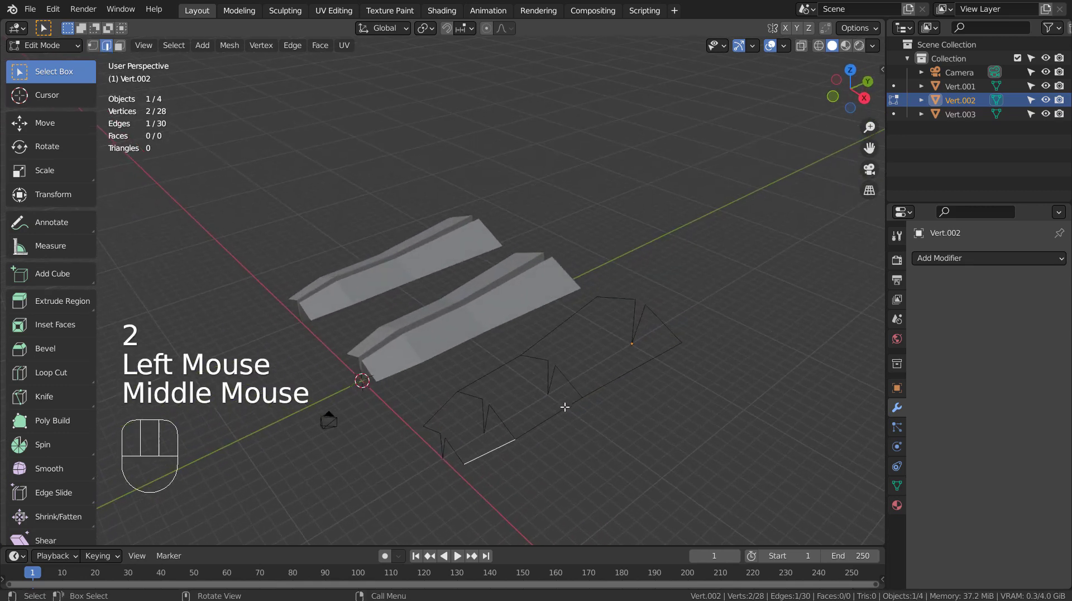
left_click(564, 410, "shift")
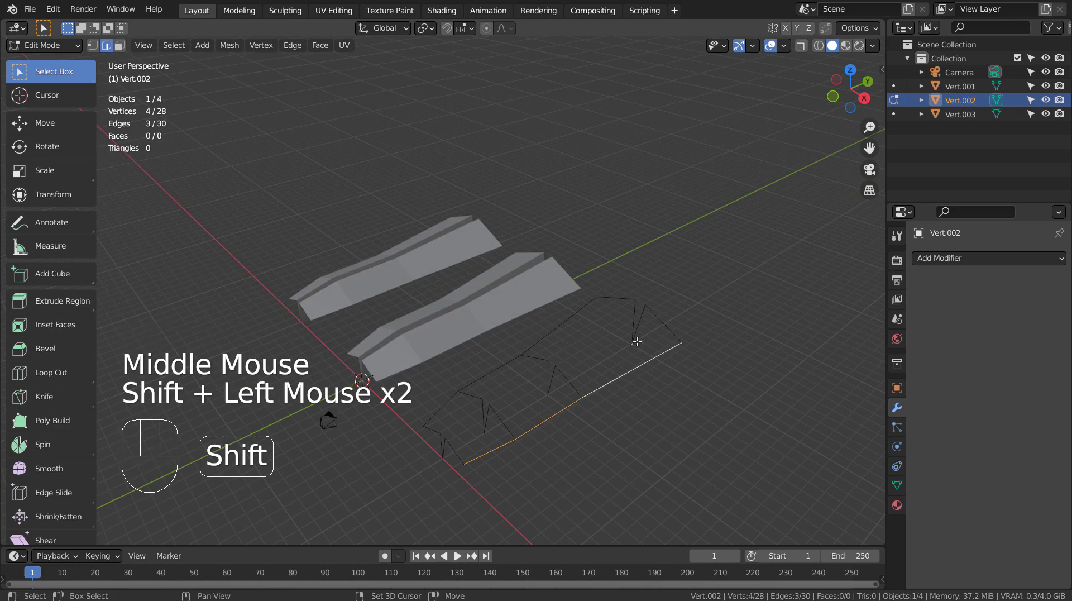
left_click(561, 327, "shift")
left_click(448, 399, "shift")
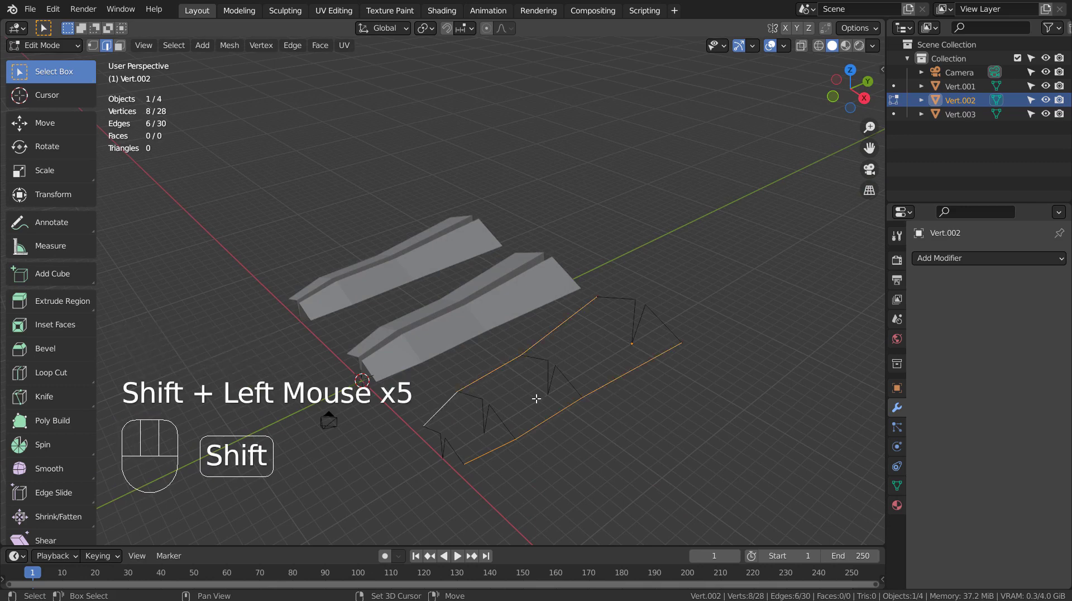
middle_click_drag(536, 398, 631, 402)
- Grid Fill the selected outline into faces and return to Object Mode
key("ctrl+f")
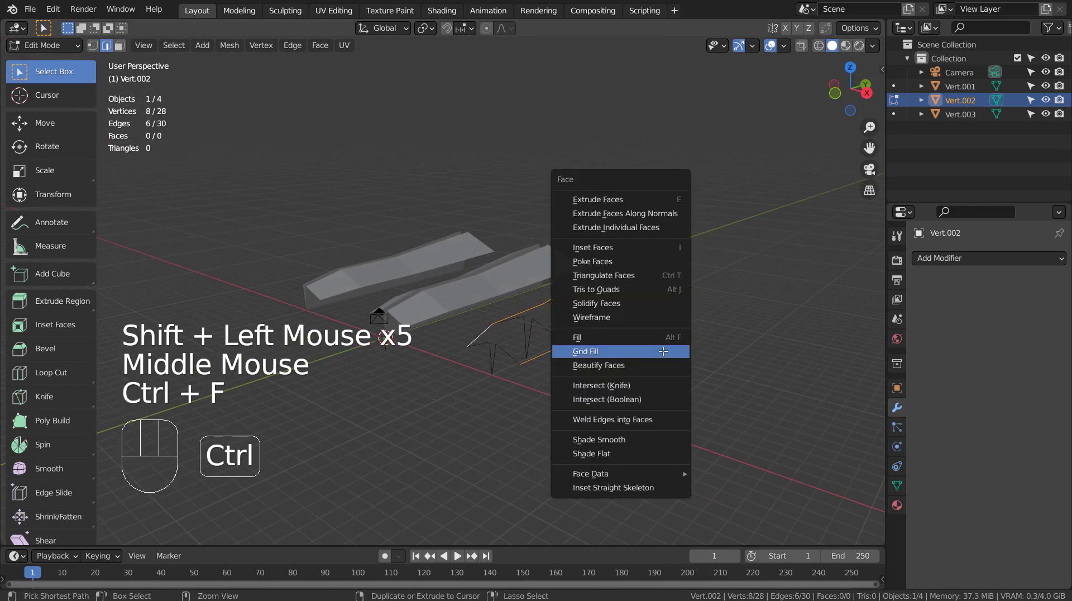
left_click(664, 357)
mouse_move(663, 357)
middle_mouse_down()
mouse_move(717, 346)
mouse_move(668, 360)
middle_mouse_up()
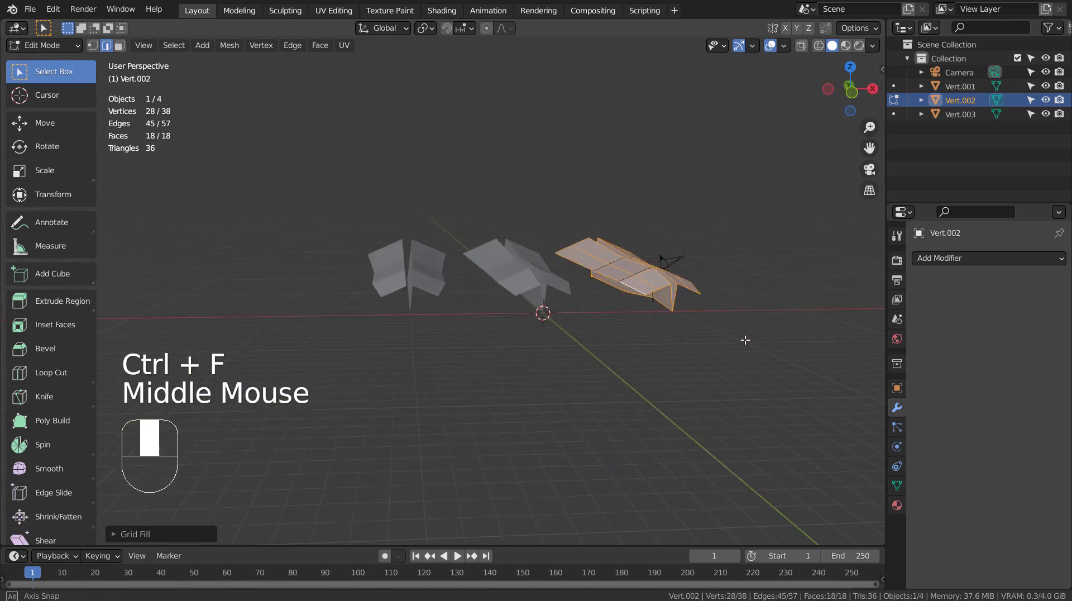
key("Tab")
- Select the Vert.002 airplane among the three meshes and enter Edit Mode on it
scroll(665, 382, "up", 2)
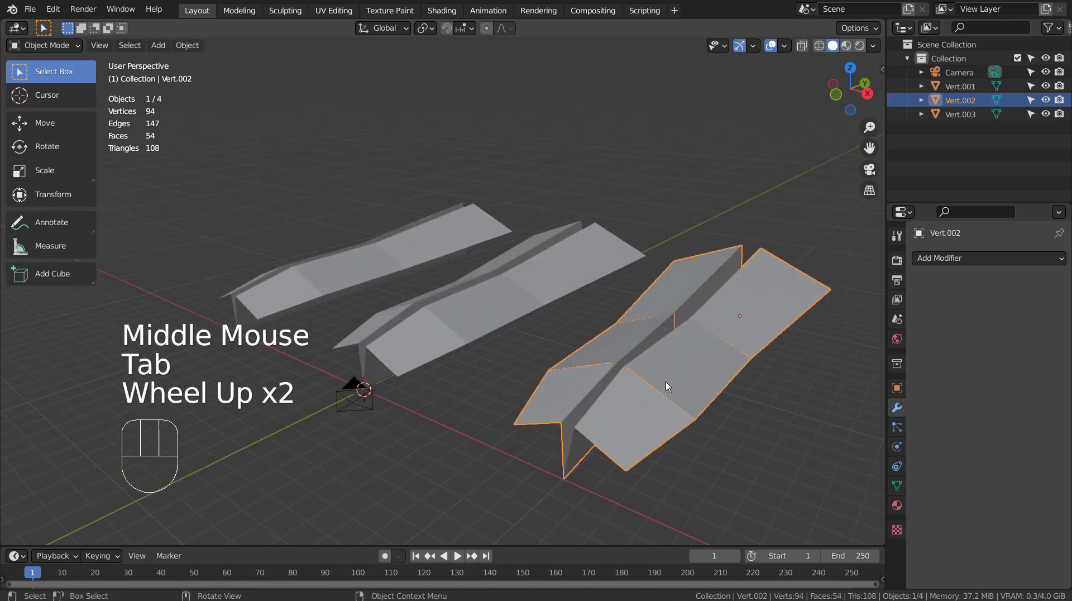
mouse_move(728, 406)
middle_mouse_down()
mouse_move(675, 417)
mouse_move(655, 351)
mouse_move(515, 215)
middle_mouse_up()
scroll(657, 412, "up", 1)
scroll(657, 411, "up", 1)
left_click(509, 207)
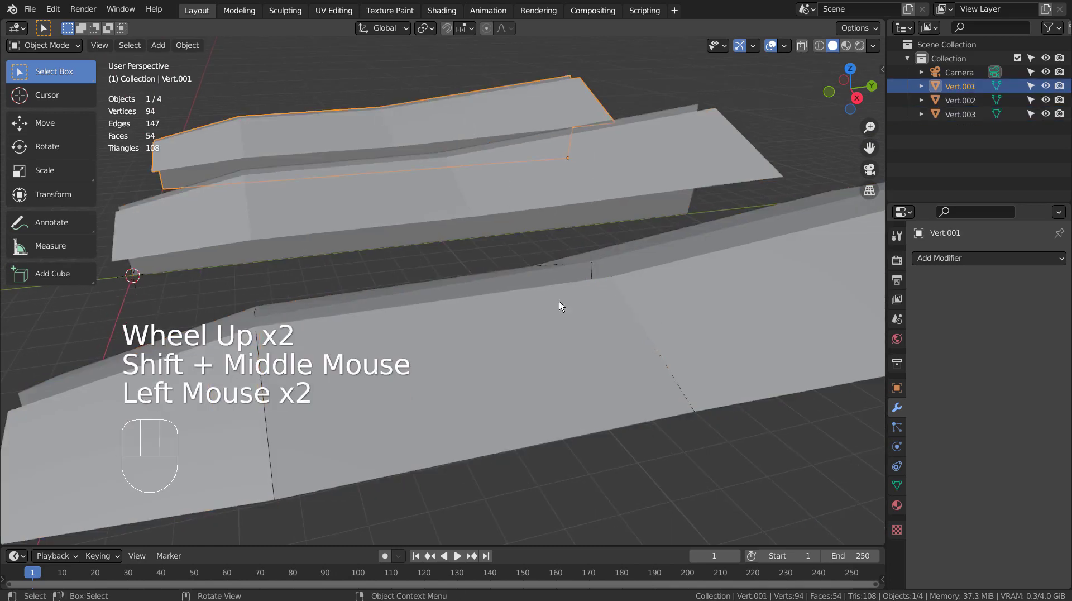
left_click(569, 324)
mouse_move(568, 324)
middle_mouse_down()
mouse_move(675, 324)
mouse_move(599, 369)
middle_mouse_up()
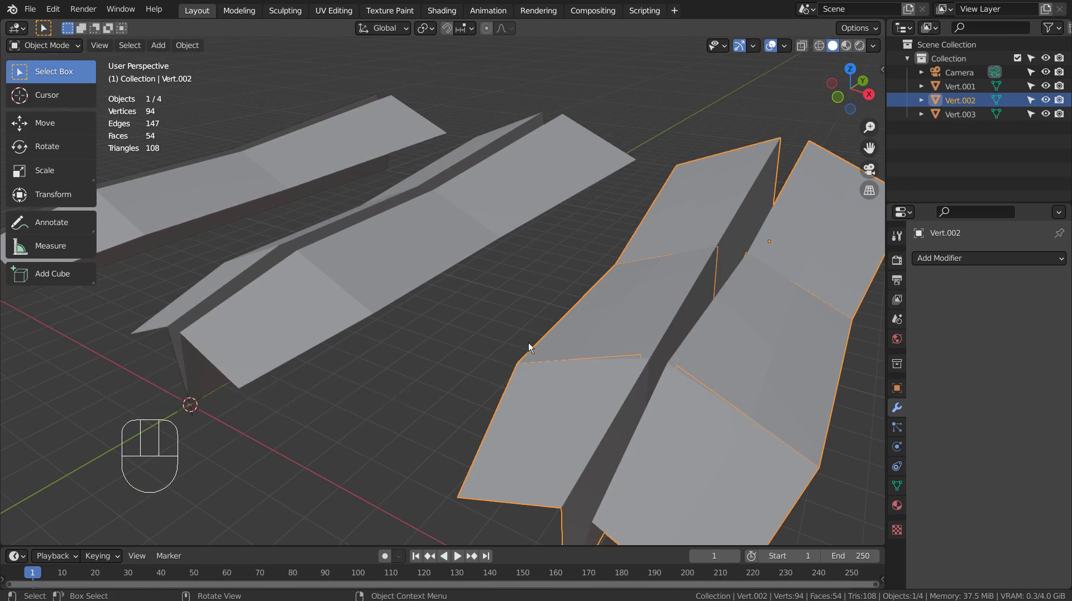
mouse_move(639, 364)
middle_mouse_down()
mouse_move(445, 361)
mouse_move(424, 312)
mouse_move(464, 282)
mouse_move(570, 278)
mouse_move(662, 320)
mouse_move(660, 349)
mouse_move(608, 400)
mouse_move(370, 397)
mouse_move(514, 390)
mouse_move(627, 366)
middle_mouse_up()
key("a")
left_click(589, 345)
key("Tab")
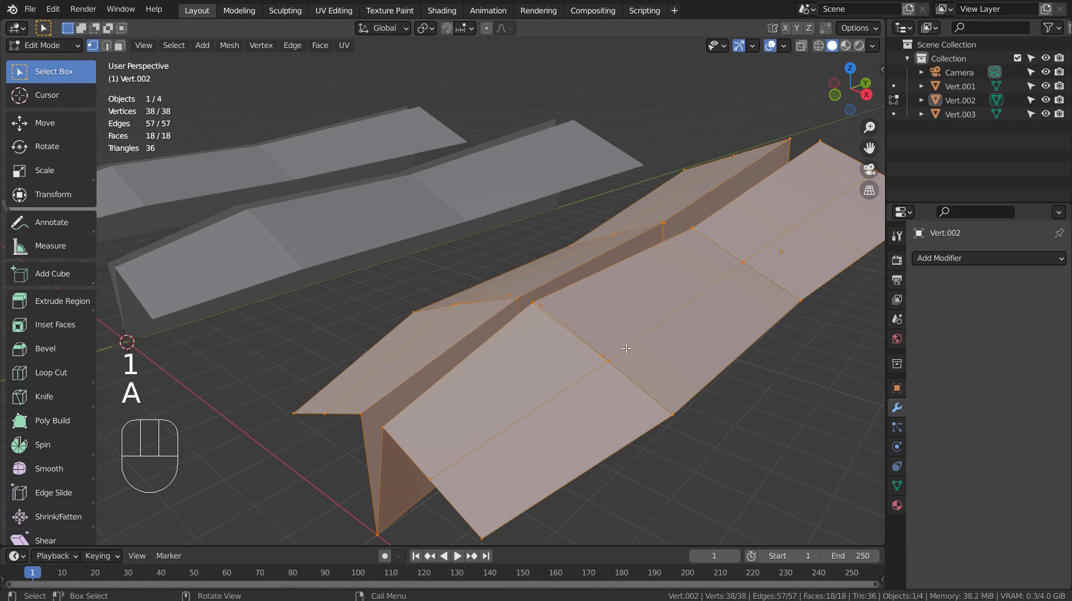
- Merge Vert.002's vertices by distance at 0.1 m, removing 5 duplicates
left_click(228, 45)
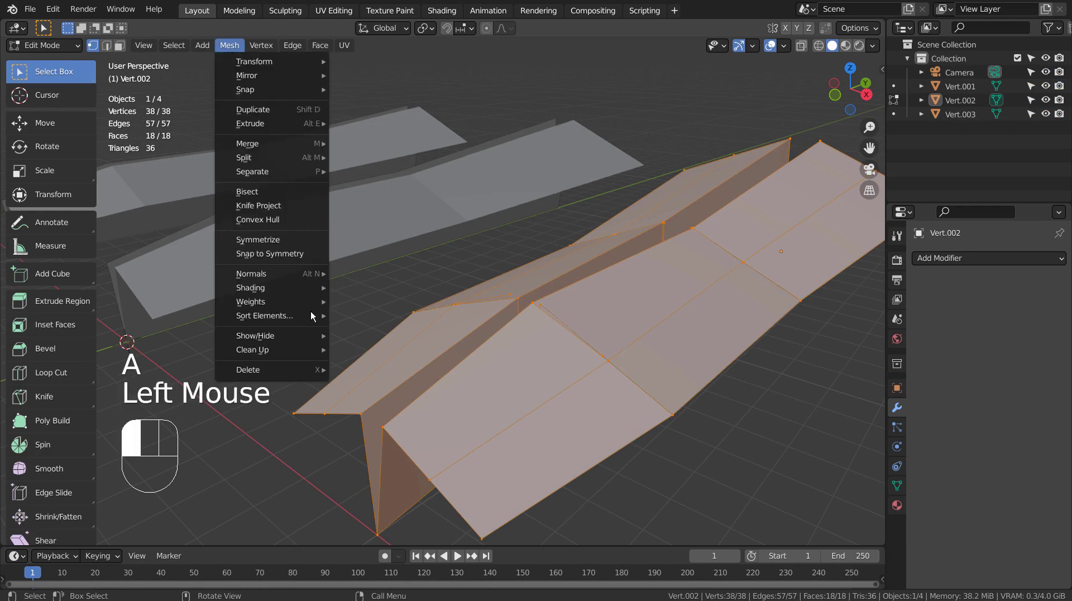
mouse_move(253, 349)
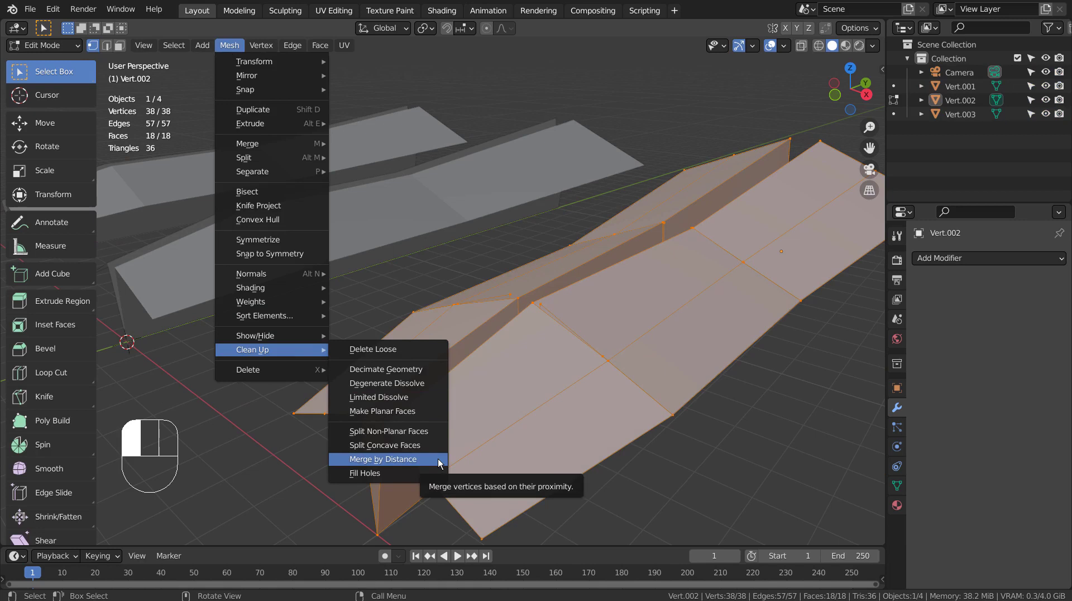
left_click(438, 458)
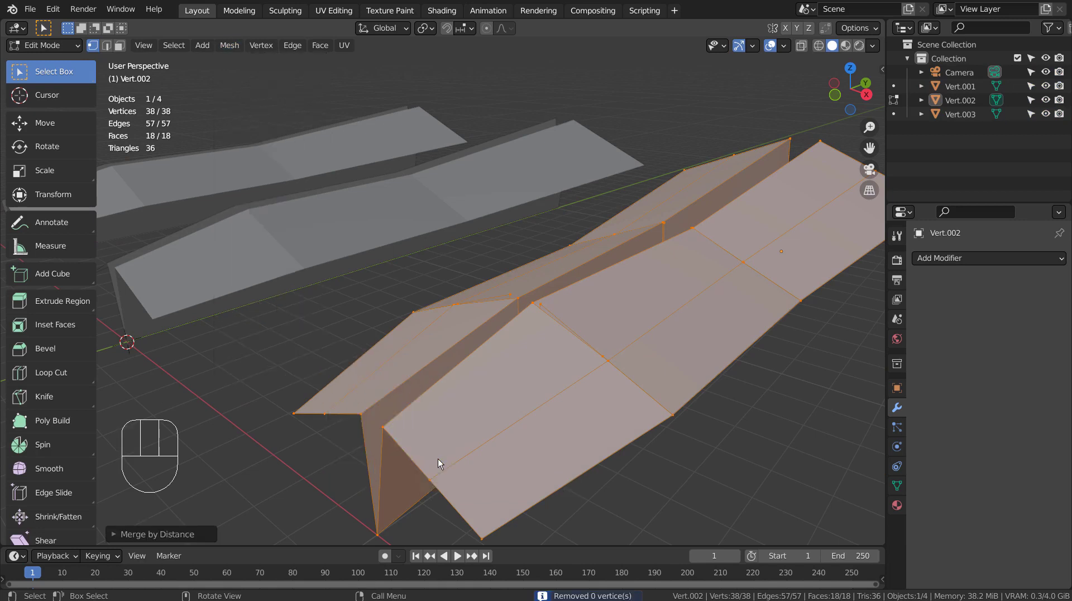
left_click(159, 534)
double_click(256, 499)
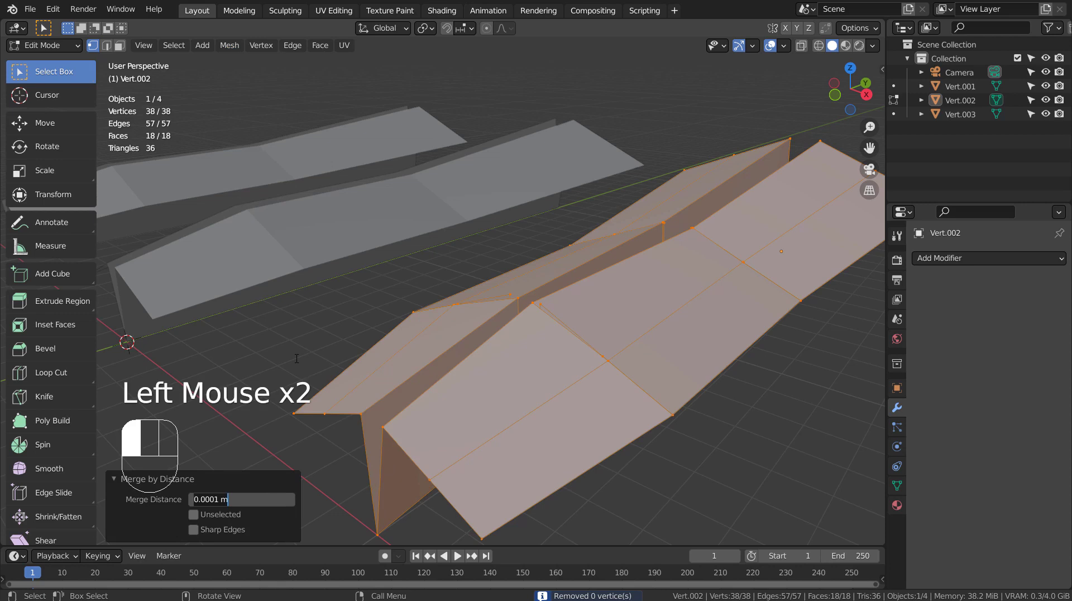
key("Return")
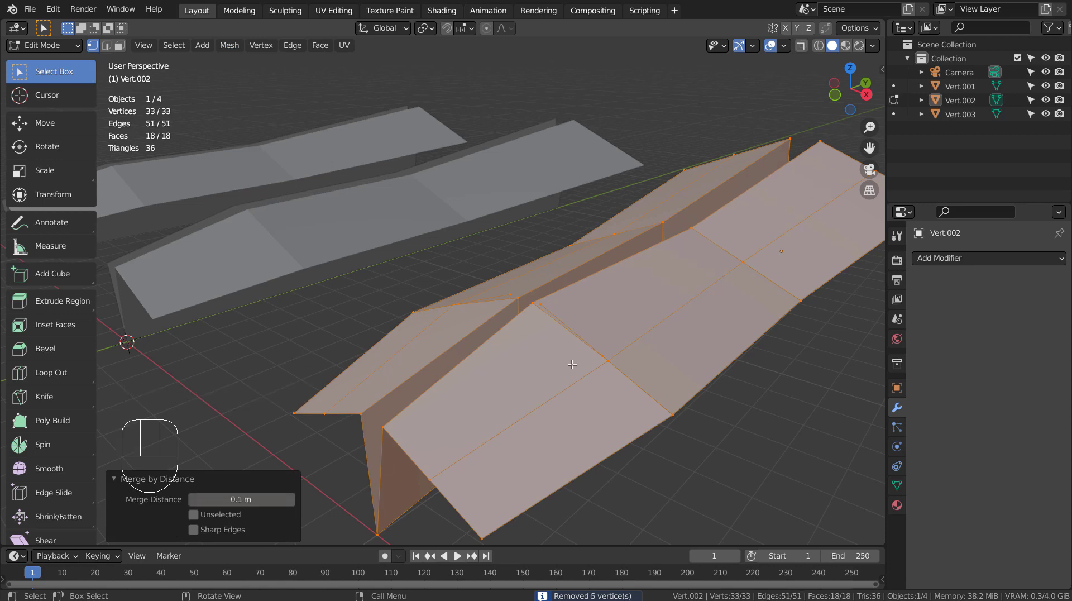
- Leave Edit Mode, reselect Vert.002 and re-enter Edit Mode on it
middle_click_drag(554, 376, 594, 366)
key("Tab")
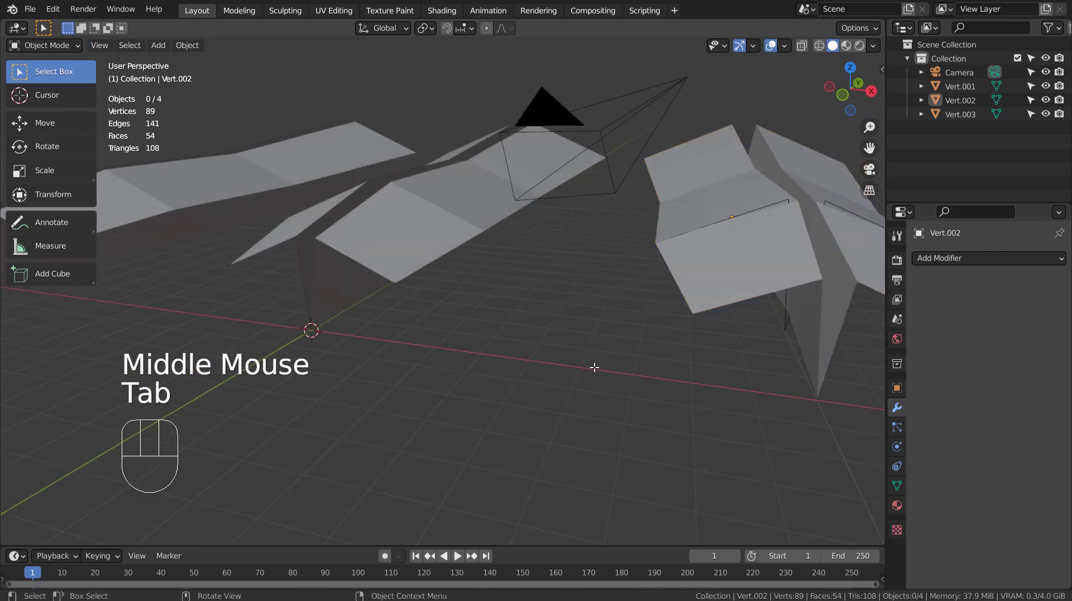
middle_click_drag(677, 364, 655, 347)
left_click(691, 277)
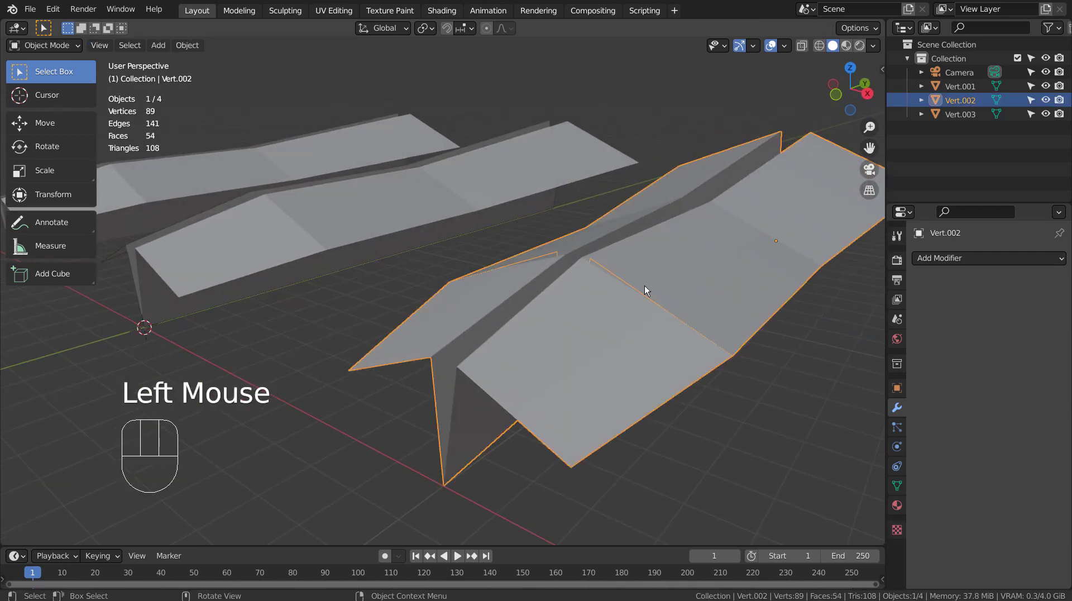
key("Tab")
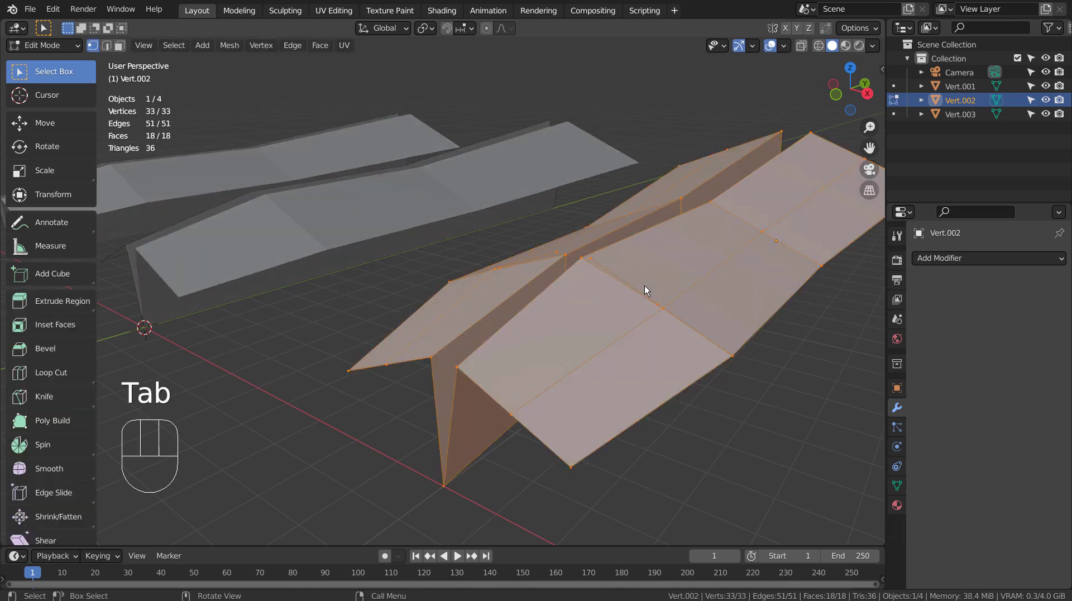
- Zoom in on the mesh's centre fold and switch to see-through wireframe with Shift+Z
middle_click_drag(645, 286, 669, 309)
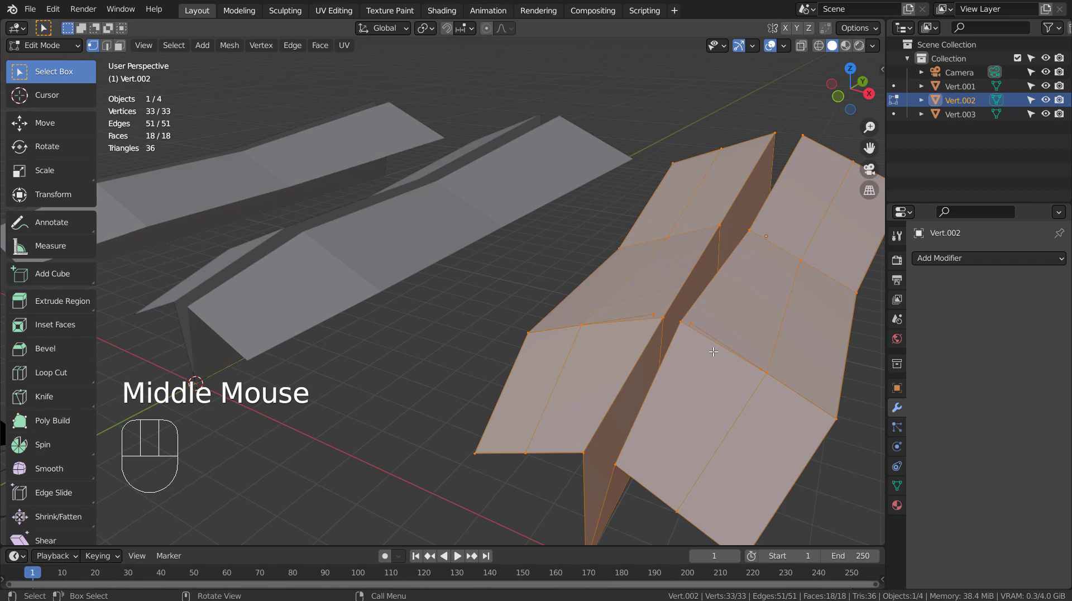
middle_click_drag(714, 351, 570, 328, "shift")
scroll(596, 328, "up", 2)
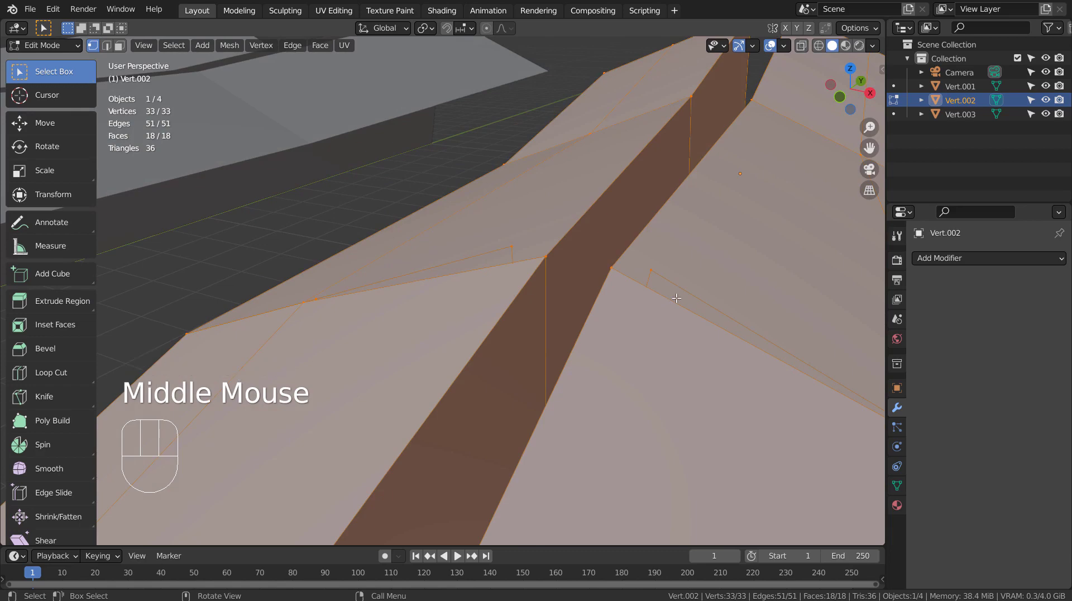
key("shift+z")
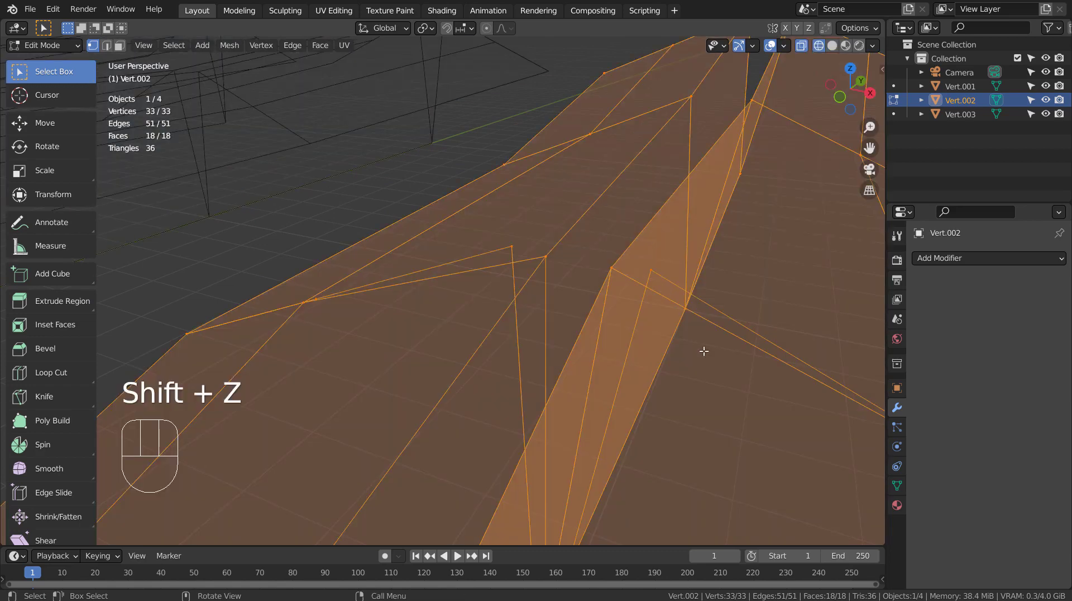
scroll(703, 350, "down", 2)
scroll(704, 351, "down", 1)
mouse_move(703, 350)
middle_mouse_down()
mouse_move(613, 337)
mouse_move(710, 347)
middle_mouse_up()
scroll(667, 348, "up", 1)
scroll(668, 348, "up", 1)
scroll(667, 349, "up", 1)
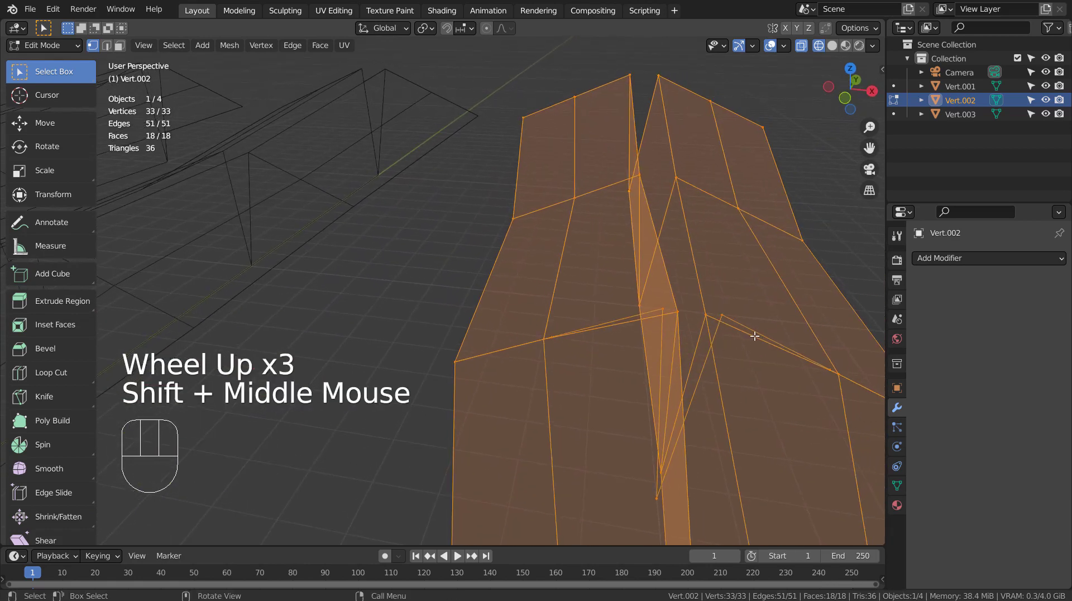
- Merge two pairs of stray fold vertices At Center, then select all 31 vertices
key("Tab")
key("Tab")
key("Tab")
left_click(727, 317)
key("Tab")
left_click(710, 318)
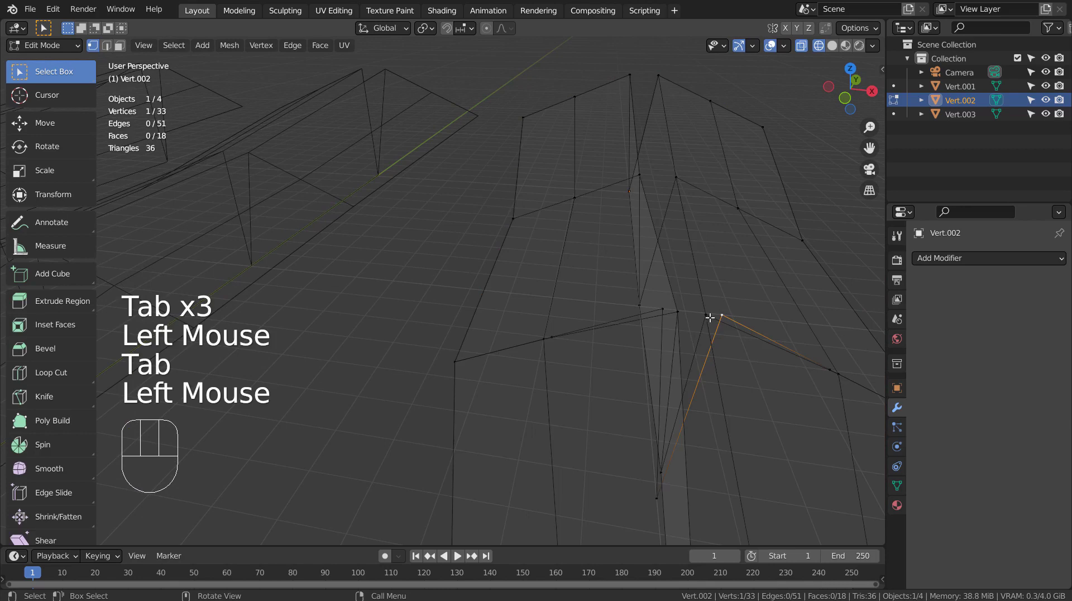
key("m")
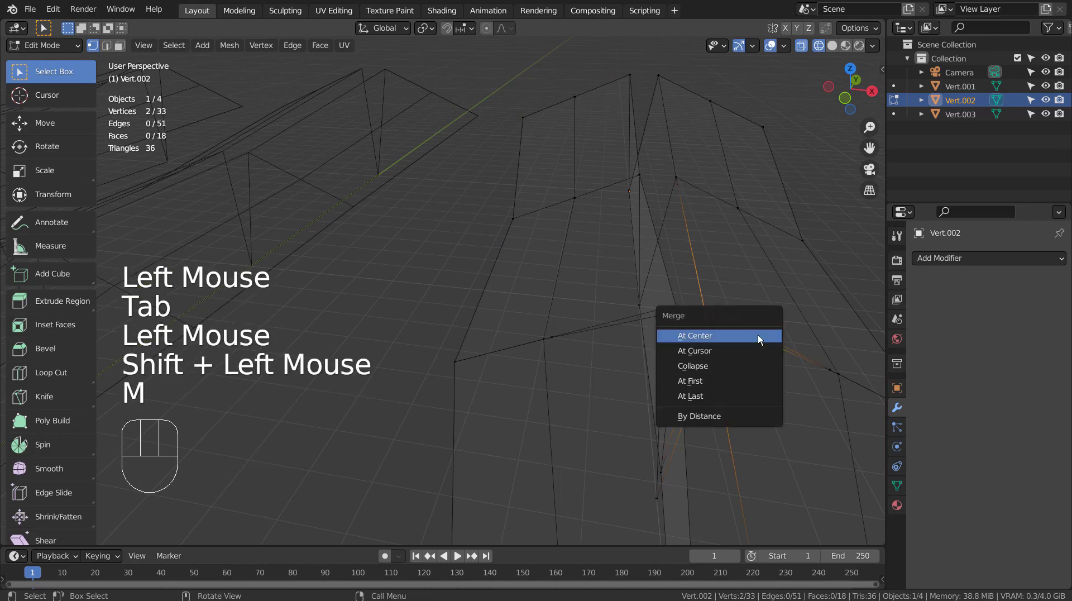
left_click(758, 335)
left_click(678, 313)
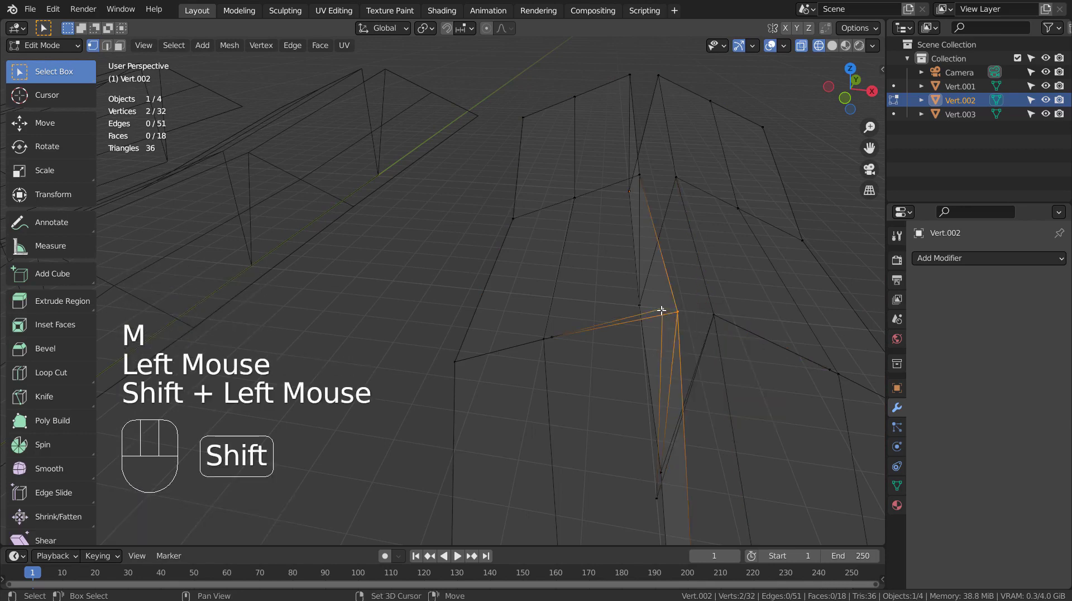
key("m")
left_click(664, 311)
middle_click_drag(745, 397, 712, 398)
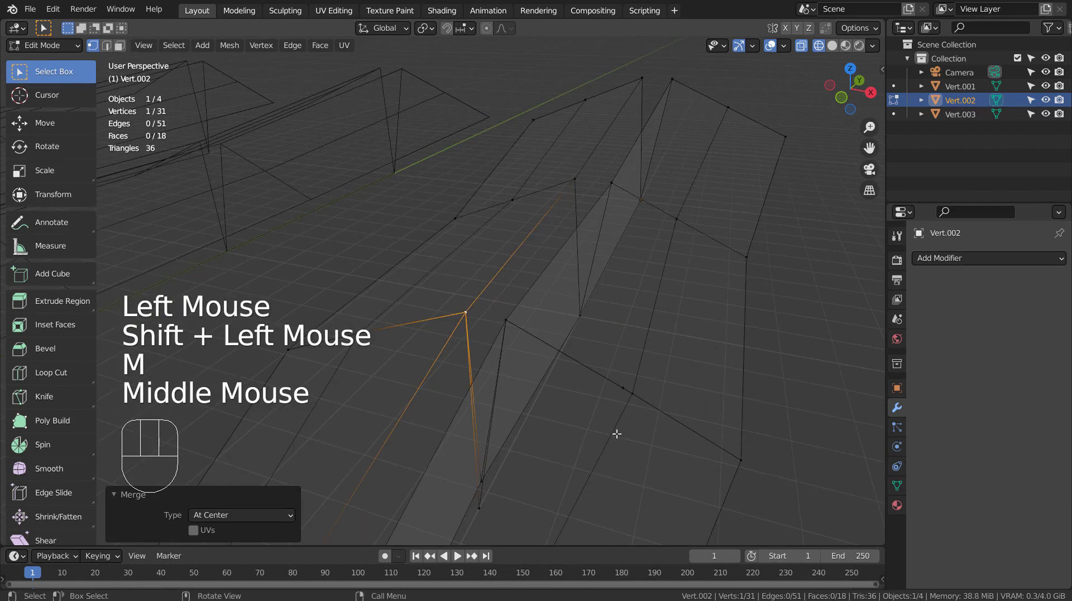
key("a")
scroll(608, 414, "down", 3)
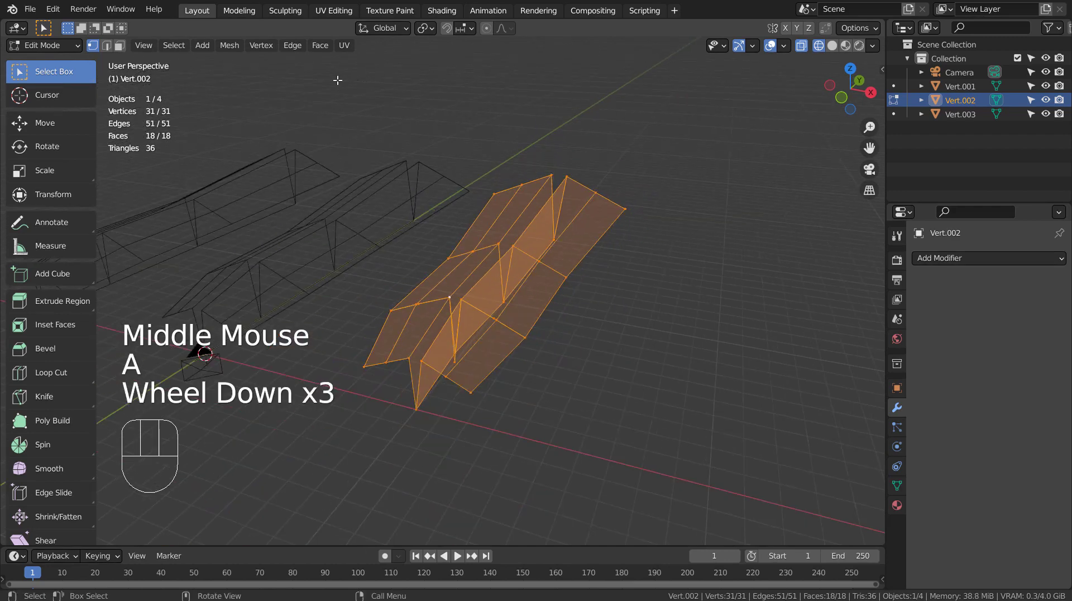
left_click(229, 45)
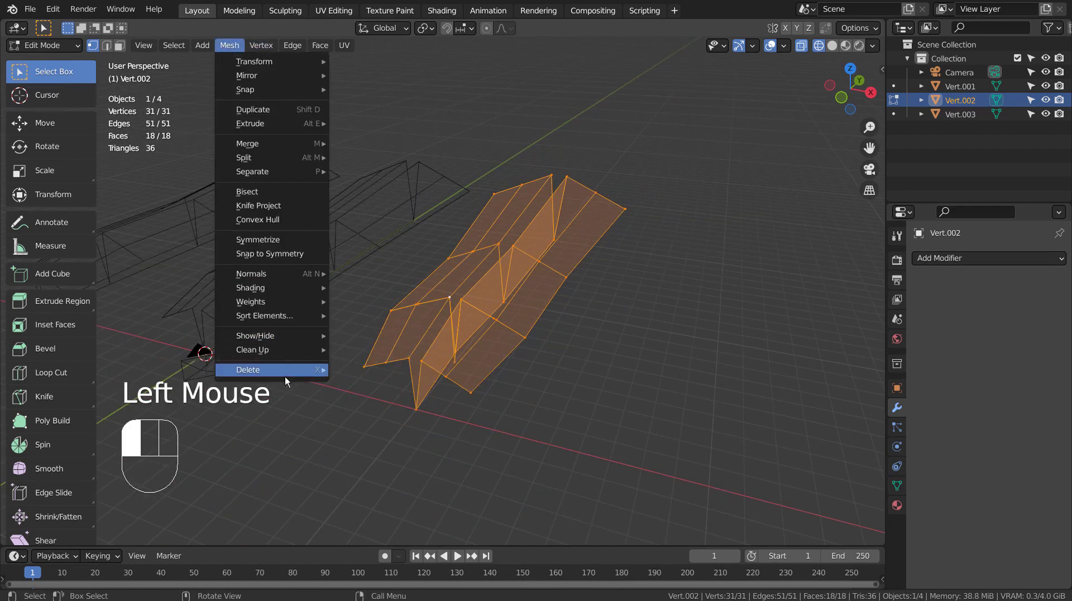
mouse_move(259, 350)
left_click(411, 458)
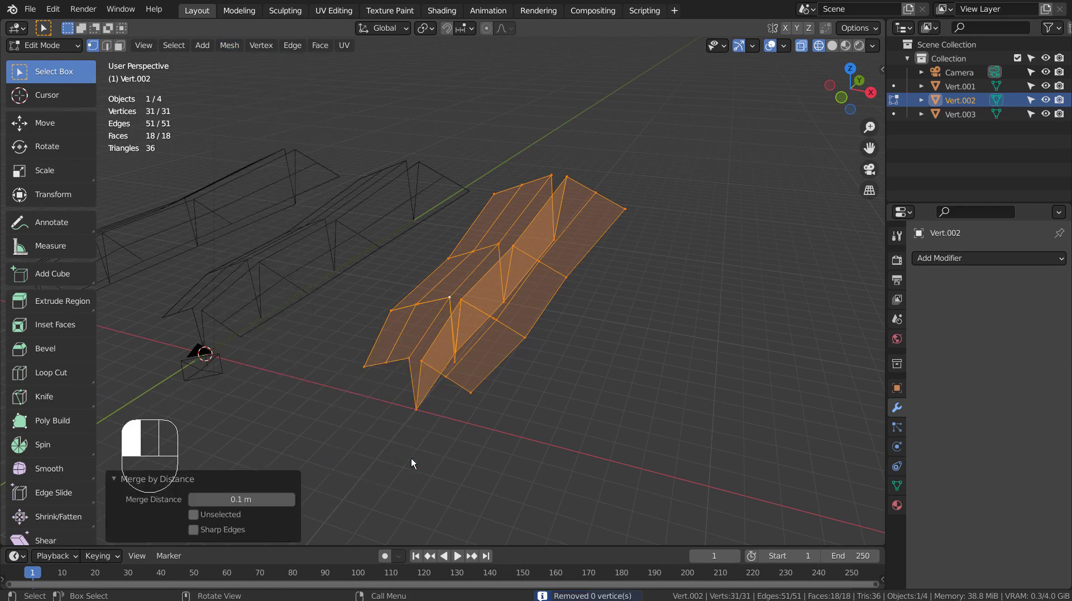
left_click(264, 500)
type(".01")
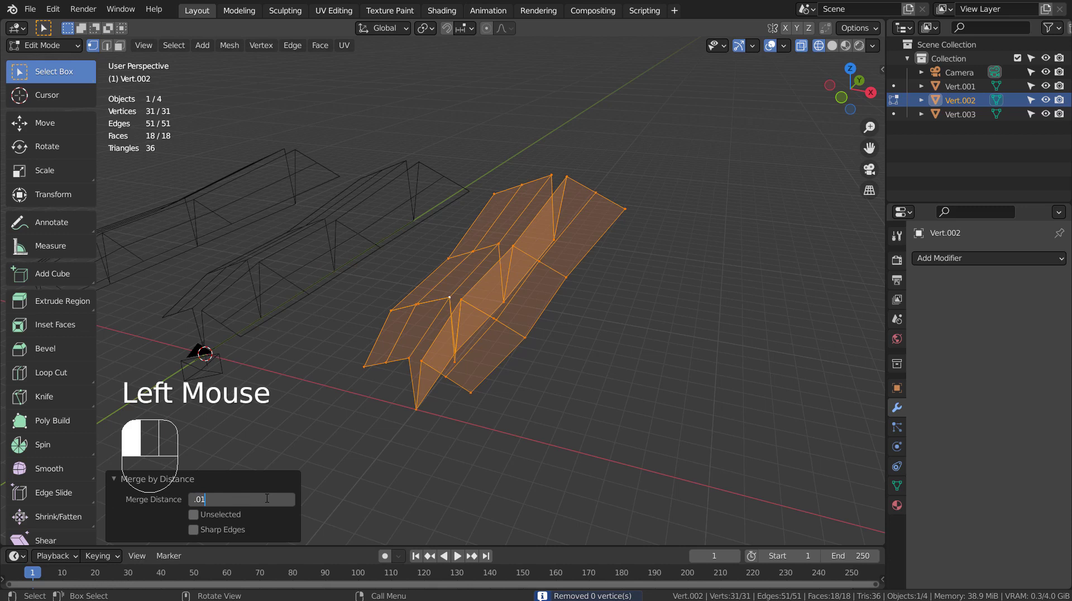
key("Return")
left_click(267, 498)
type("01")
key("Return")
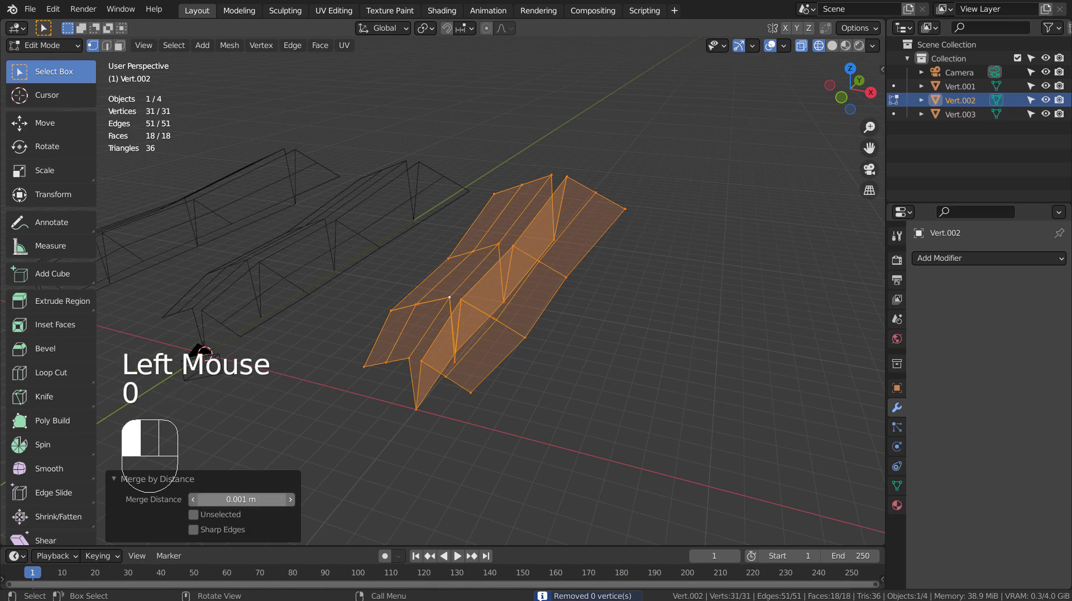
left_click(242, 499)
type("001")
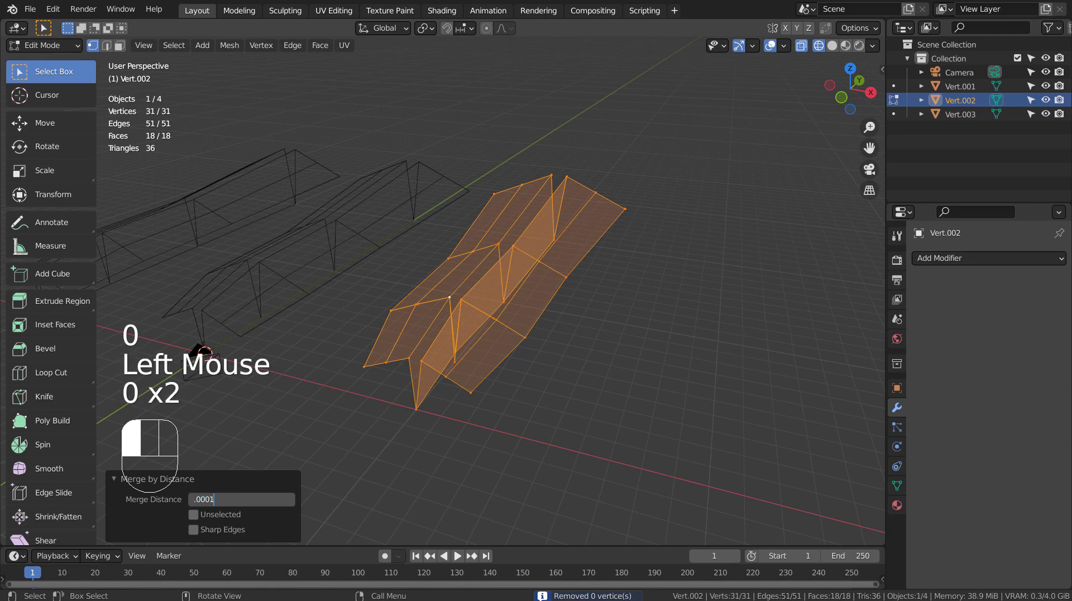
left_click_drag(242, 498, 280, 499)
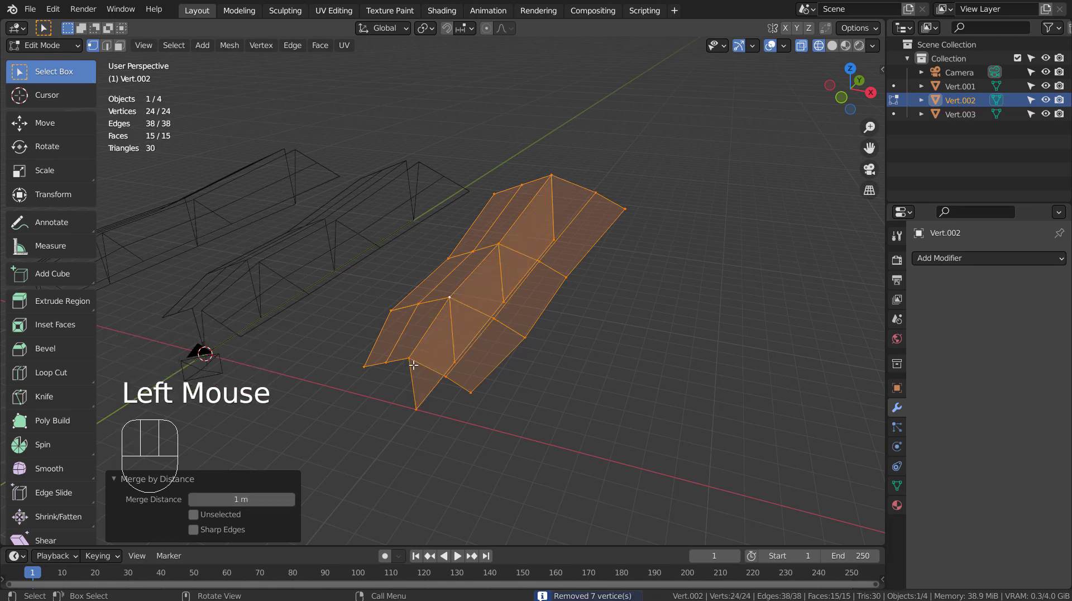
middle_click_drag(413, 364, 464, 354)
scroll(599, 349, "up", 2)
middle_click_drag(701, 351, 671, 355)
left_click(261, 498)
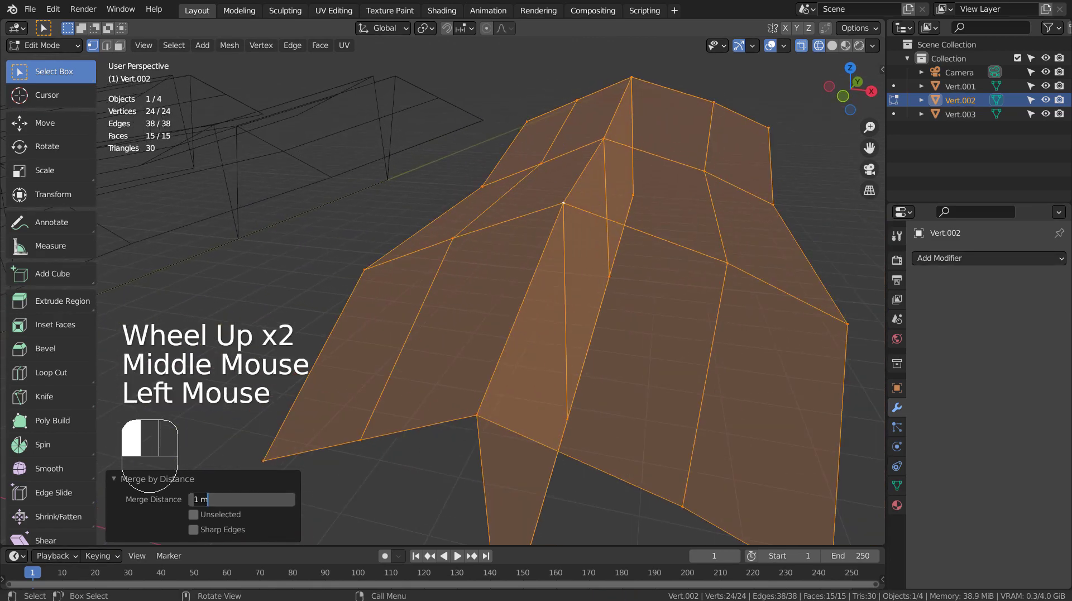
type("0.5")
key("Return")
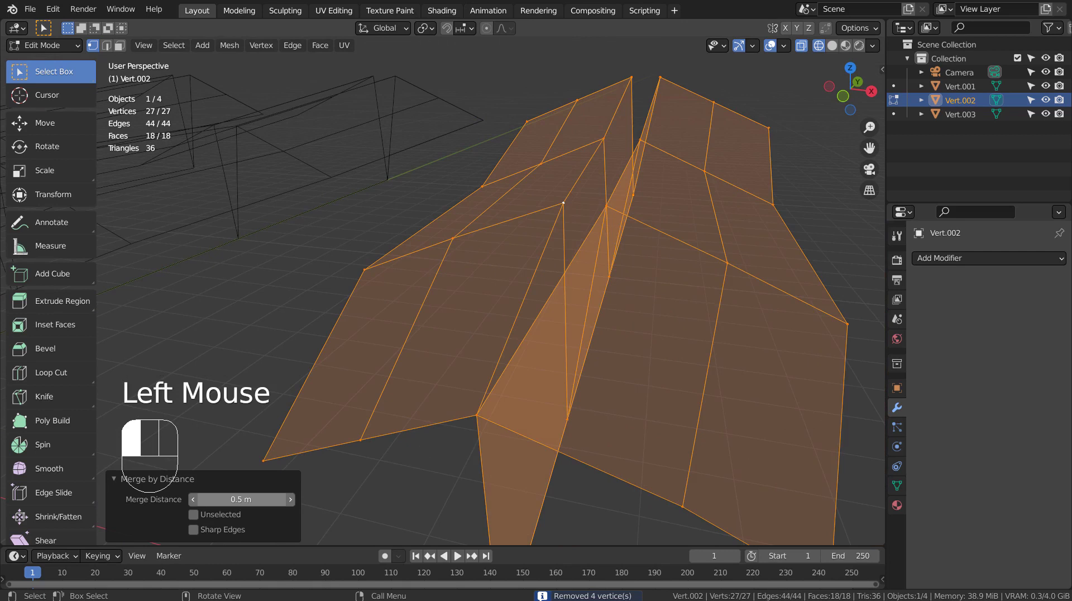
left_click(261, 499)
type("0.9")
key("Return")
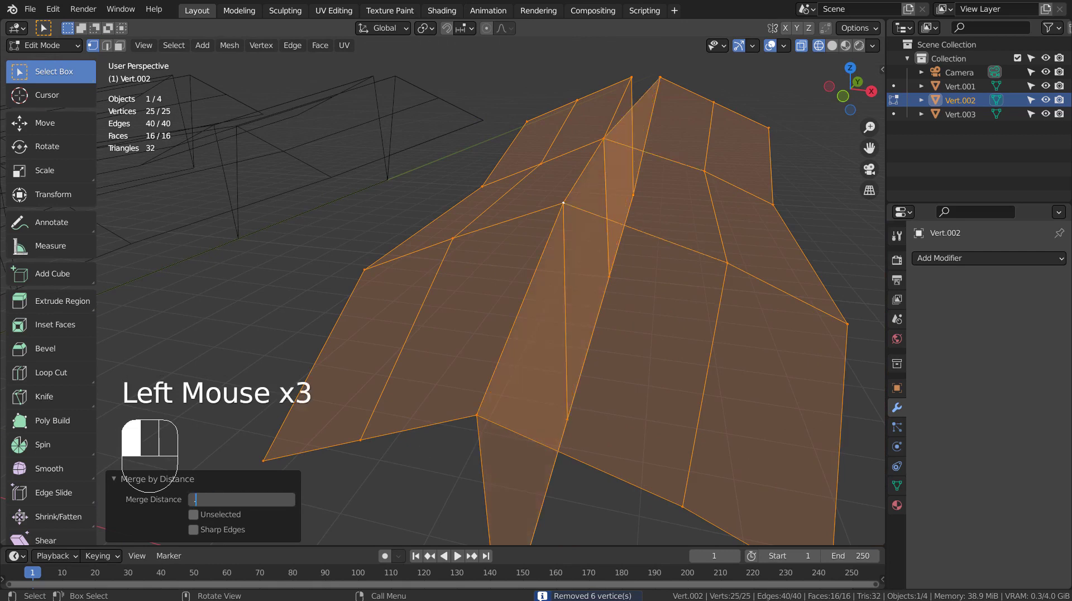
type("0.3")
key("Return")
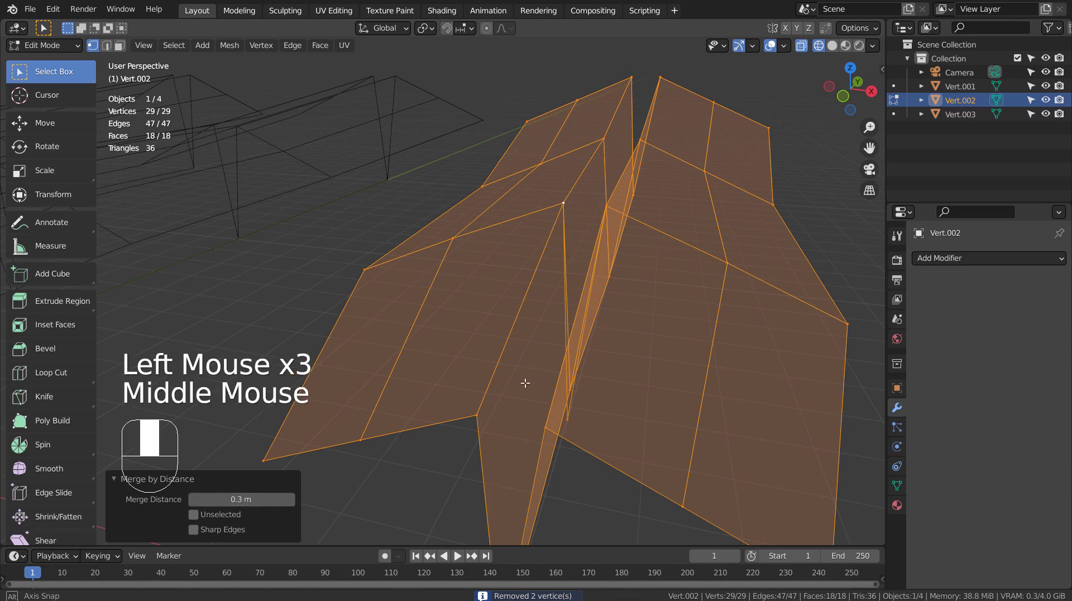
mouse_move(524, 378)
middle_mouse_down()
mouse_move(528, 369)
mouse_move(469, 316)
middle_mouse_up()
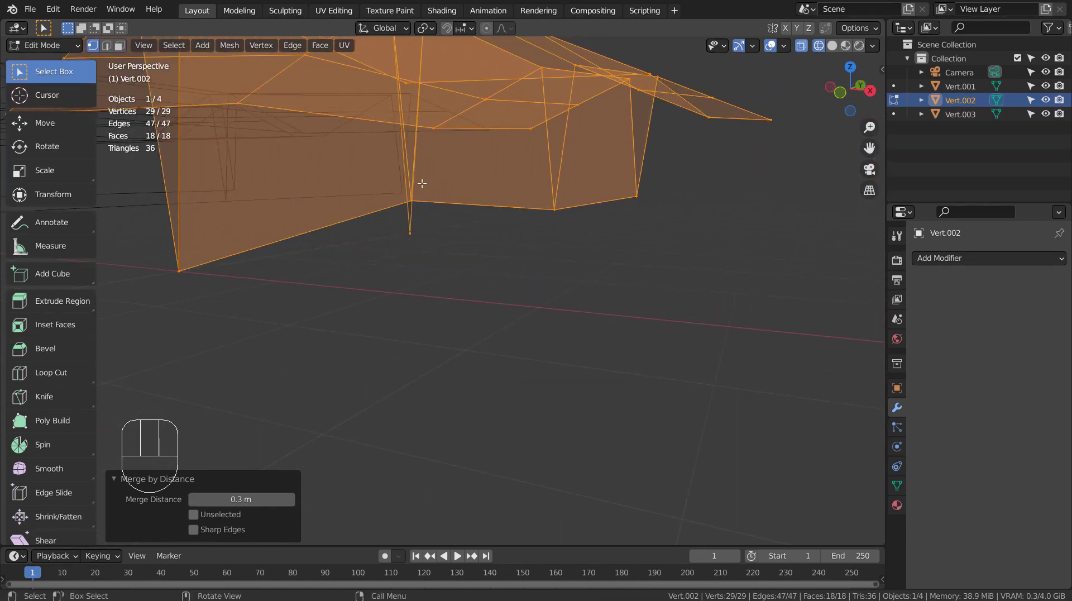
left_click(246, 499)
key("BackSpace")
key("BackSpace")
key("BackSpace")
type("0.4")
key("Return")
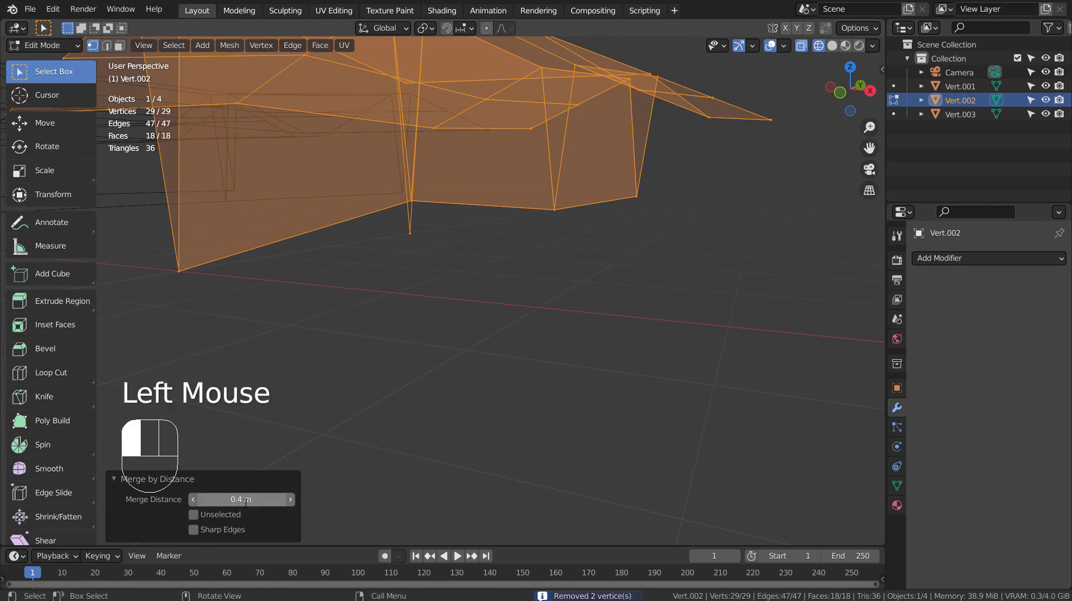
double_click(245, 500)
type("0.5")
key("Return")
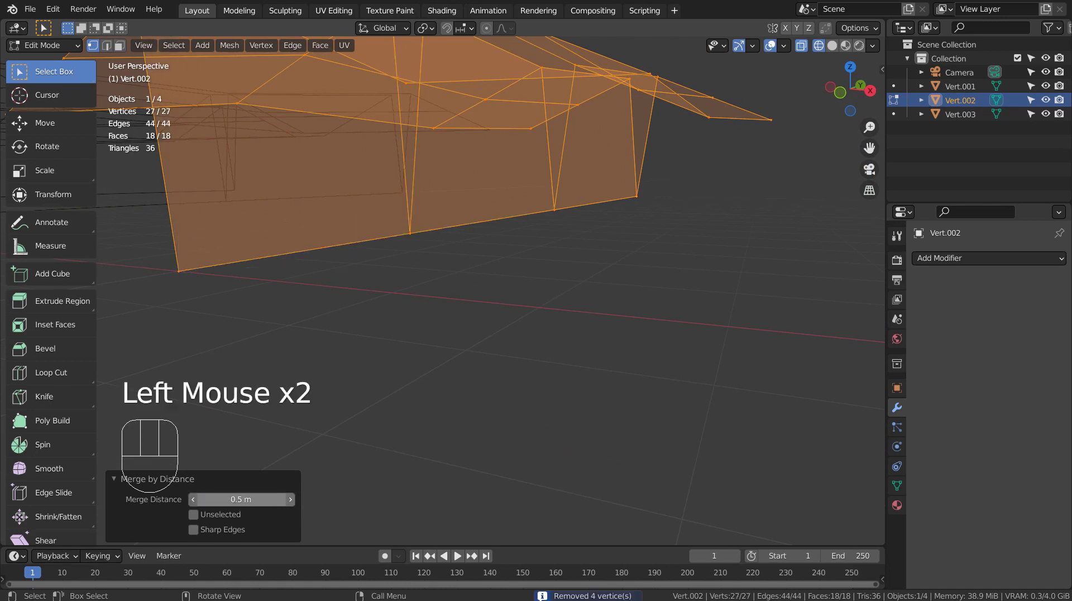
mouse_move(252, 381)
middle_mouse_down()
mouse_move(311, 201)
mouse_move(369, 259)
middle_mouse_up()
middle_click_drag(603, 349, 563, 361)
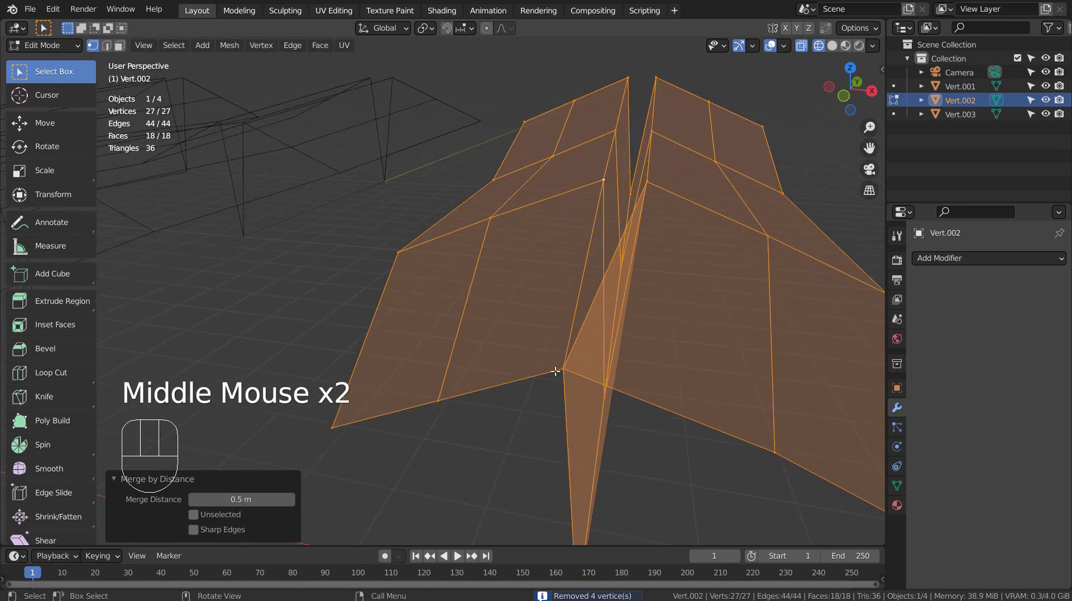
key("ctrl+z")
middle_click_drag(662, 402, 570, 368)
left_click(254, 252)
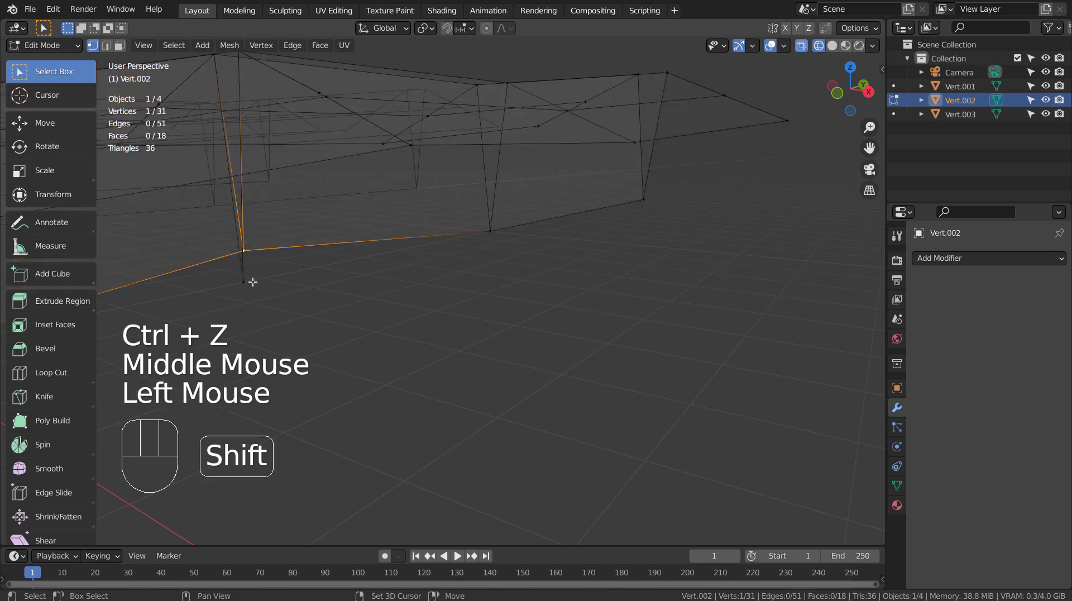
left_click(252, 282, "shift")
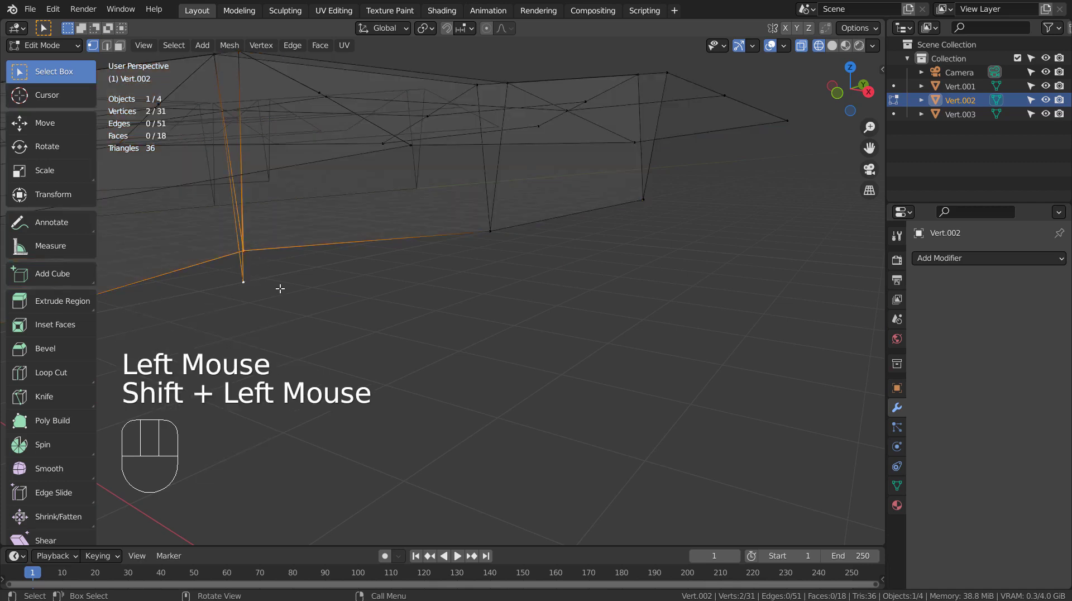
key("m")
left_click(290, 283)
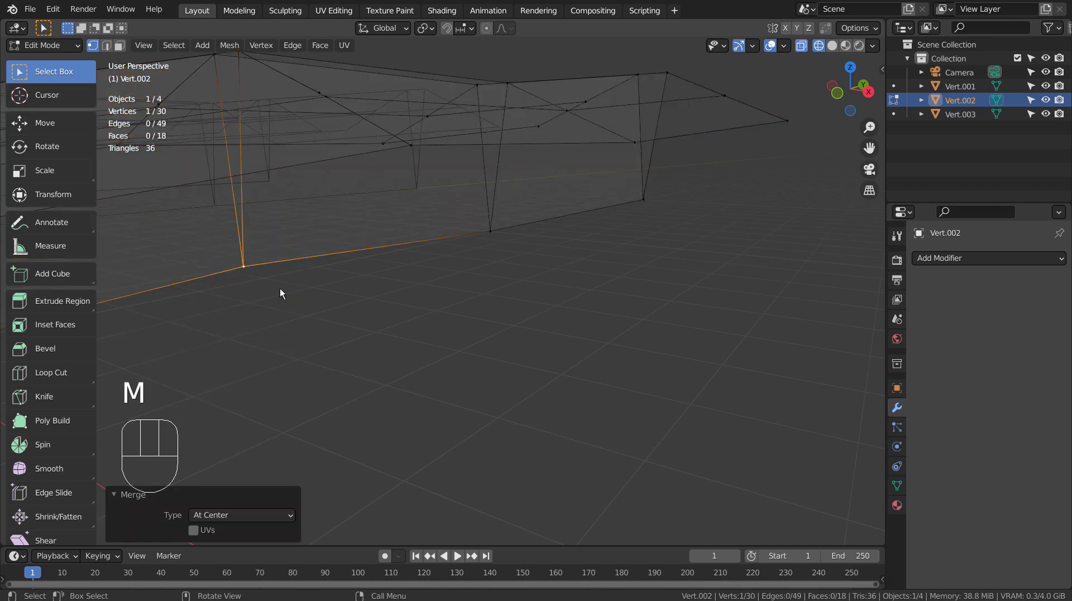
key("Tab")
middle_click_drag(366, 293, 401, 303)
key("shift+z")
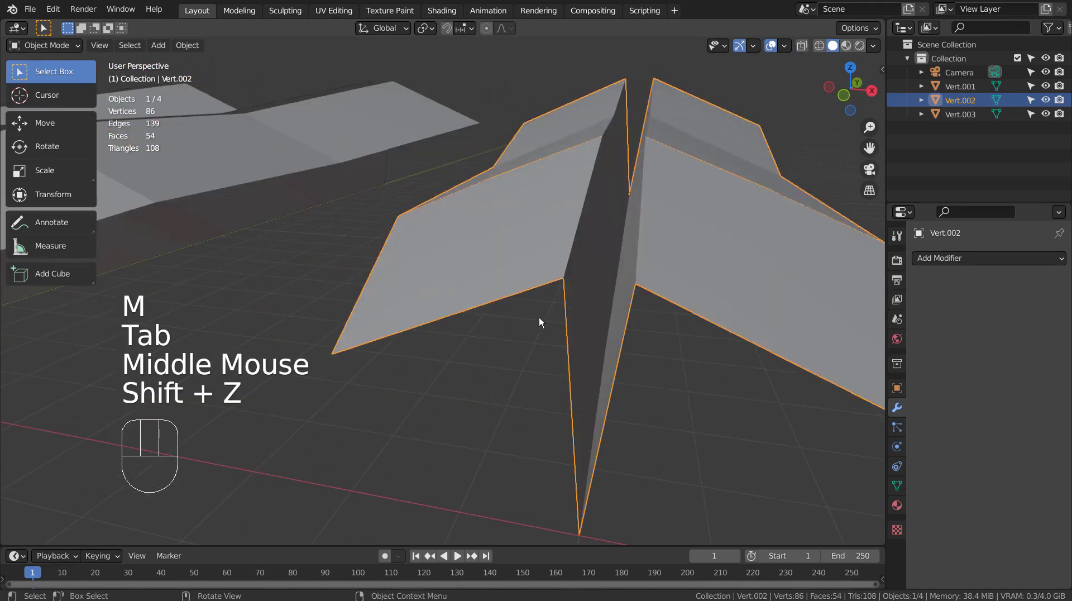
middle_click_drag(538, 318, 545, 331)
key("Tab")
mouse_move(648, 353)
middle_mouse_down()
mouse_move(677, 370)
mouse_move(532, 366)
middle_mouse_up()
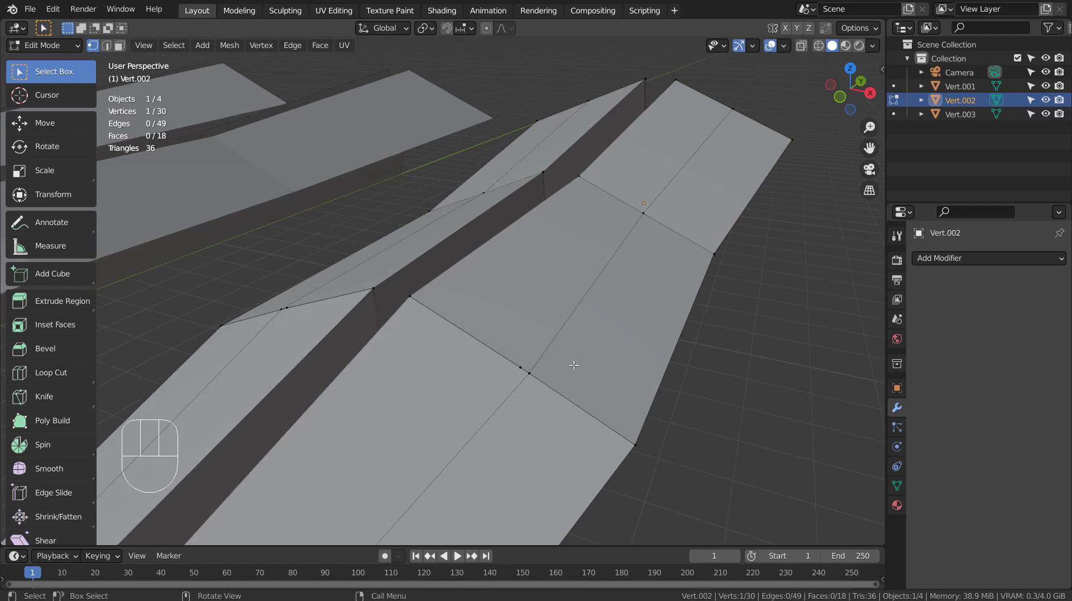
left_click(525, 364)
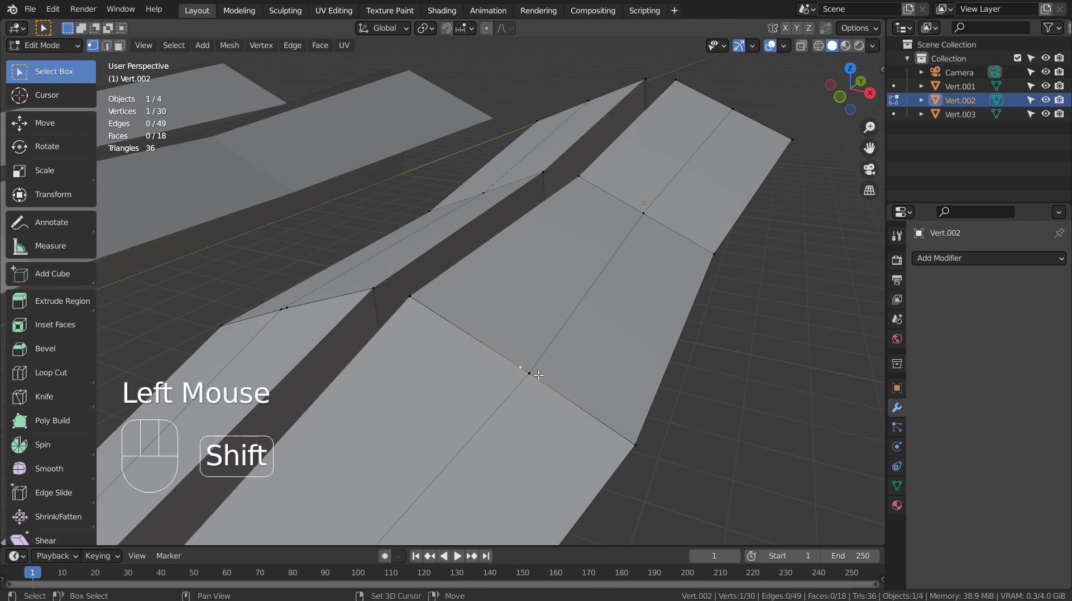
key("m")
left_click(538, 375)
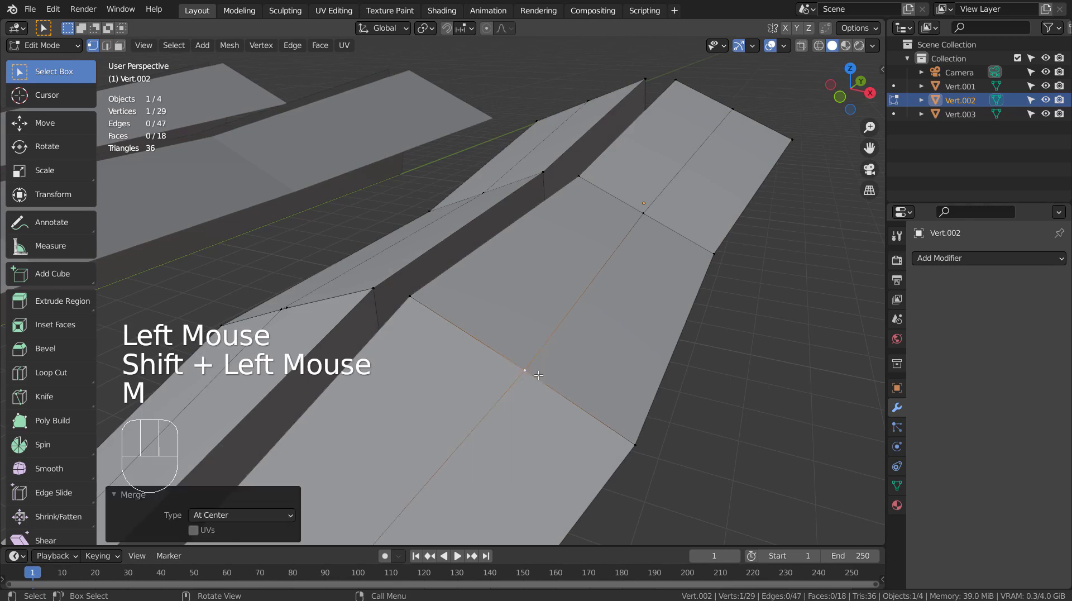
left_click(287, 307)
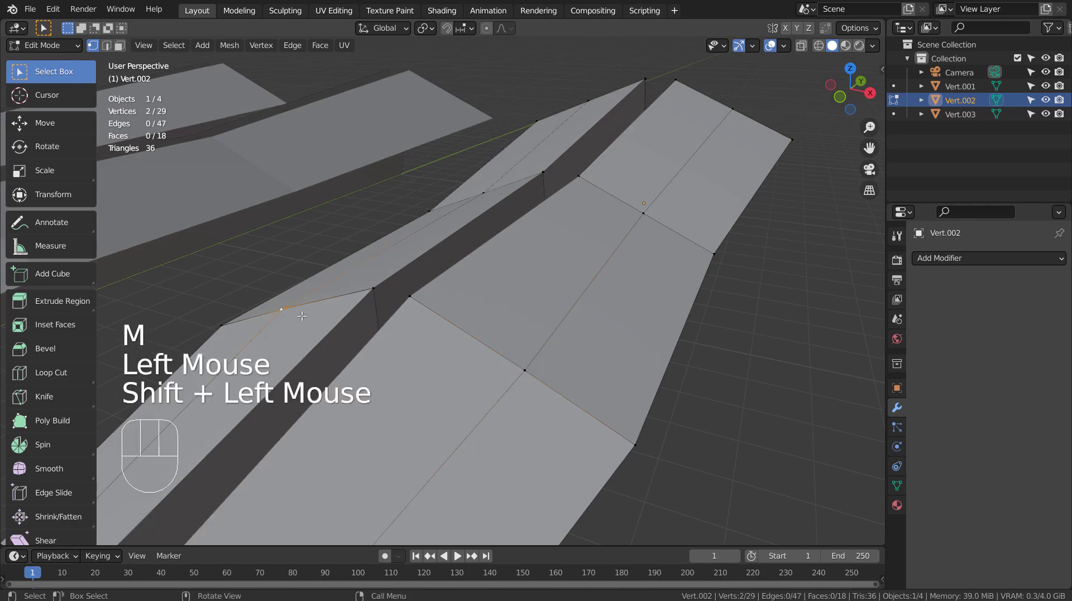
key("m")
left_click(302, 316)
key("Tab")
key("shift+z")
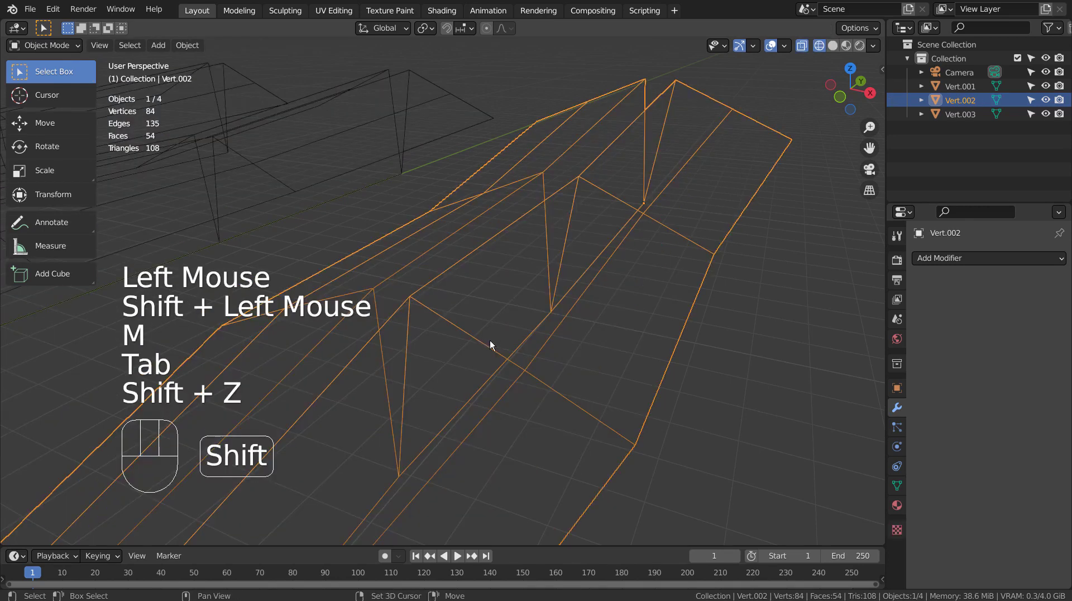
mouse_move(521, 353)
middle_mouse_down()
mouse_move(287, 346)
mouse_move(275, 327)
mouse_move(280, 308)
mouse_move(352, 290)
mouse_move(451, 306)
mouse_move(501, 341)
mouse_move(562, 358)
mouse_move(564, 373)
mouse_move(528, 359)
mouse_move(551, 371)
mouse_move(568, 350)
mouse_move(552, 376)
middle_mouse_up()
key("Tab")
key("Tab")
key("shift+z")
scroll(528, 355, "down", 5)
key("Tab")
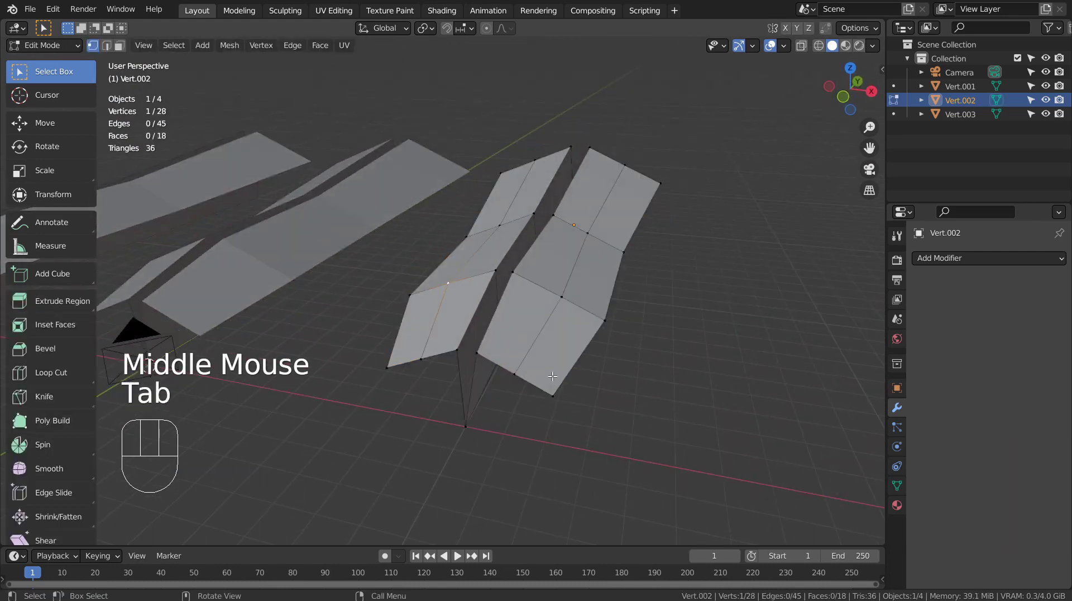
left_click(546, 392)
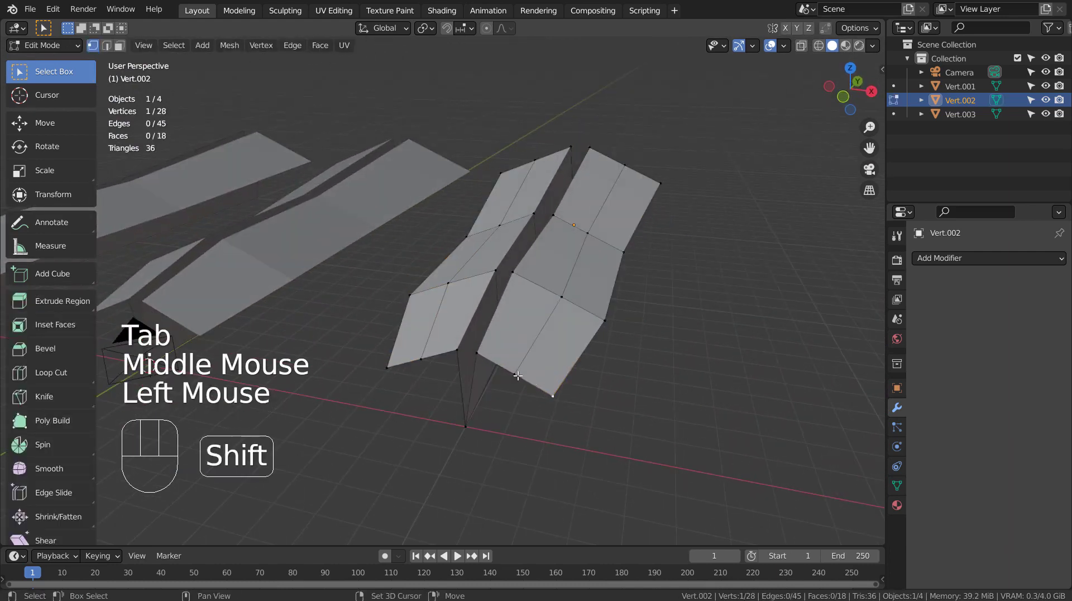
left_click(517, 375, "shift")
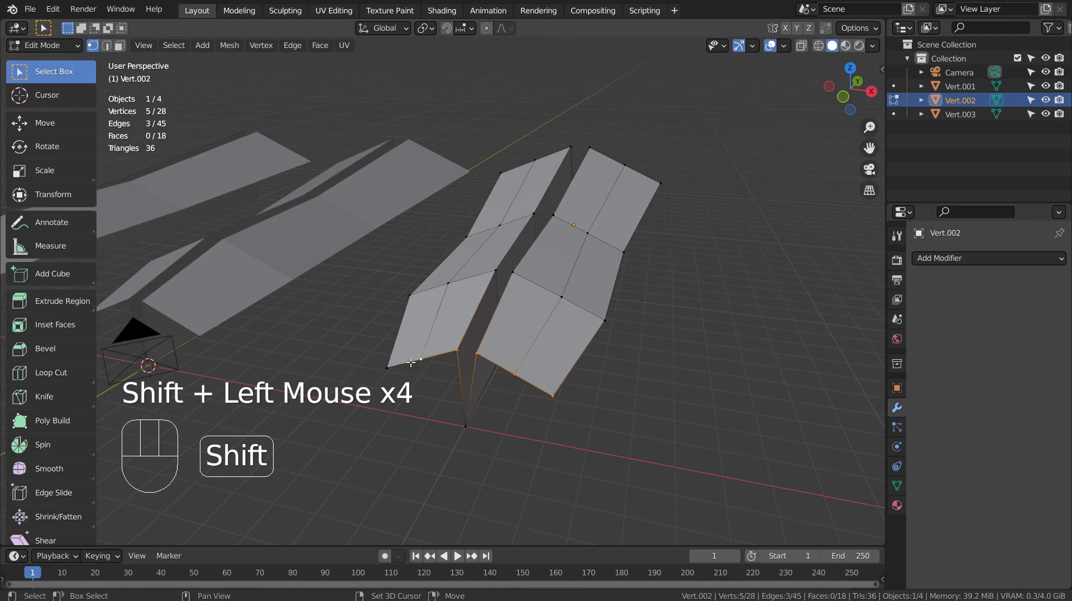
key("s")
key("x")
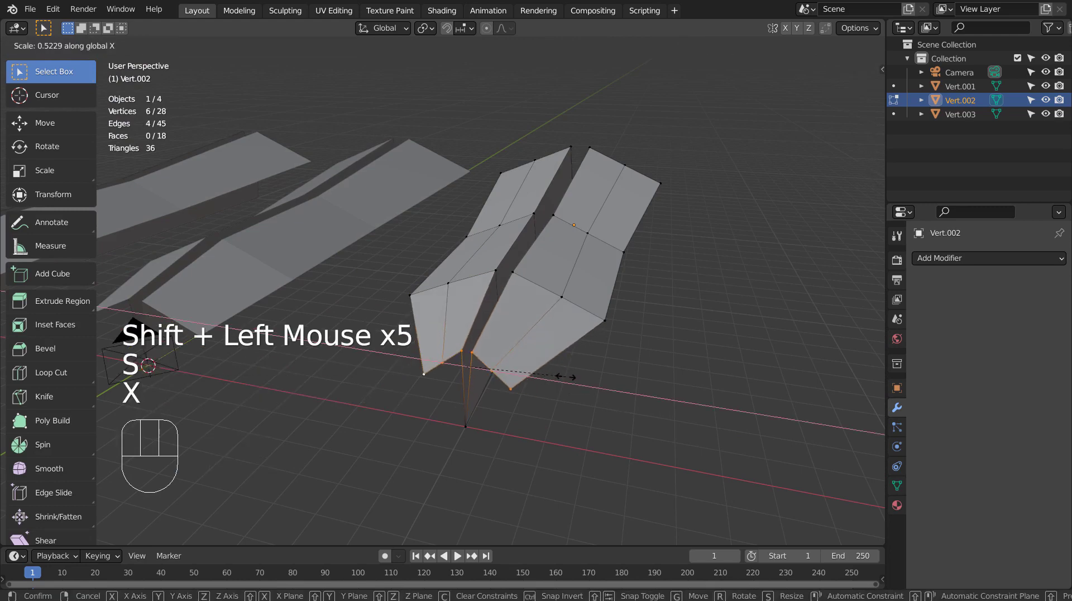
left_click(562, 376)
key("KP_7")
middle_click_drag(564, 376, 694, 388, "shift")
scroll(567, 364, "up", 4)
middle_click_drag(567, 363, 505, 359)
scroll(505, 359, "down", 2)
key("s")
key("x")
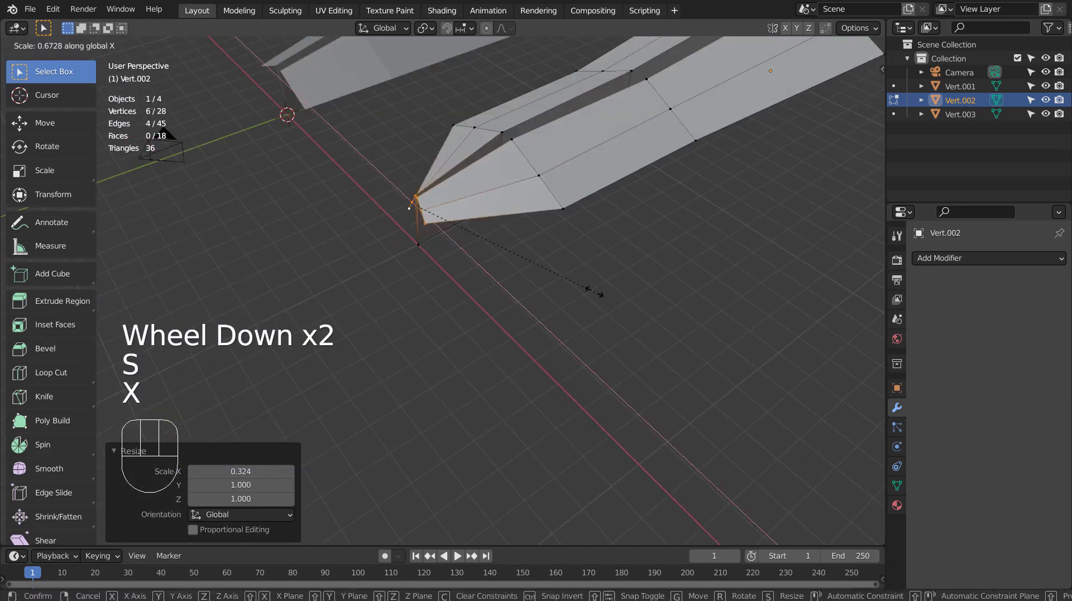
left_click(491, 182)
key("s")
key("z")
left_click(567, 287)
middle_click_drag(567, 287, 648, 242)
key("g")
key("z")
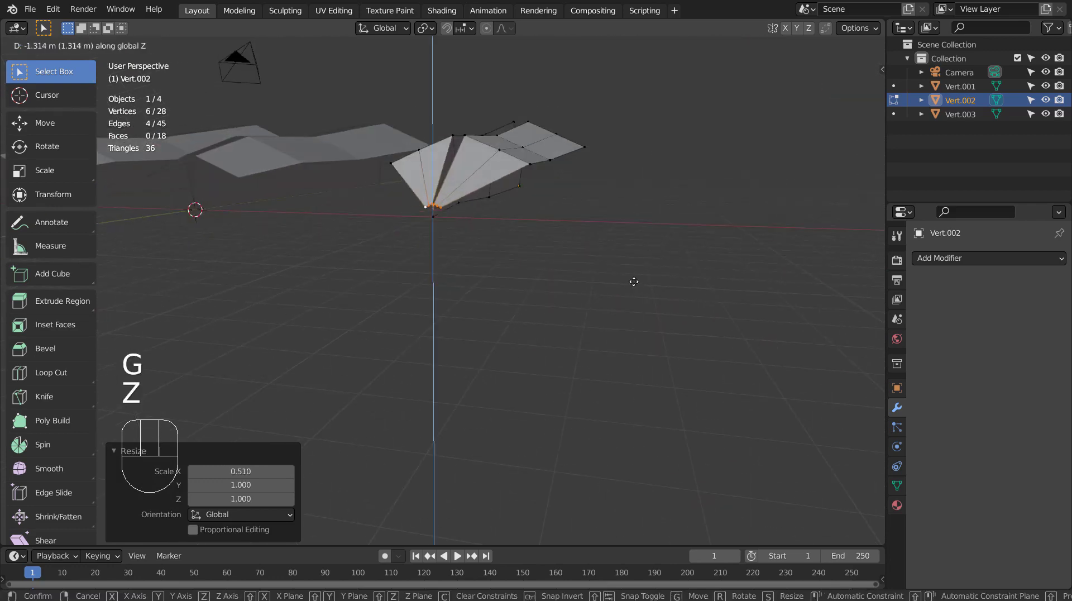
left_click(632, 283)
middle_click_drag(632, 282, 610, 300)
left_click(557, 154)
left_click(490, 139, "shift")
key("s")
key("z")
key("0")
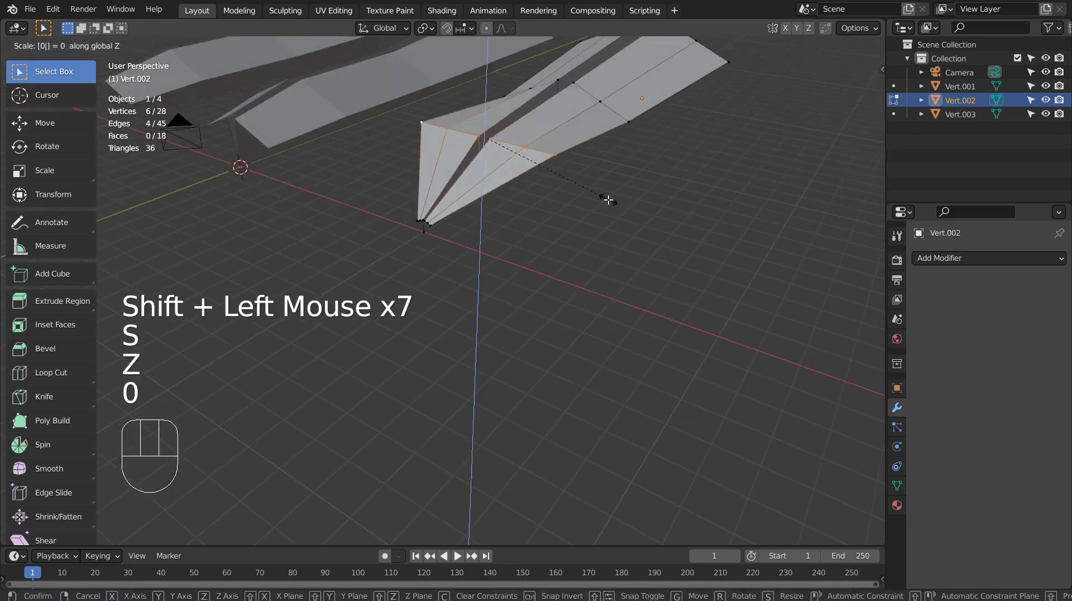
key("Return")
key("s")
key("z")
left_click(611, 224)
key("g")
key("z")
mouse_move(610, 223)
middle_mouse_down()
mouse_move(527, 220)
mouse_move(509, 275)
middle_mouse_up()
left_click(510, 275)
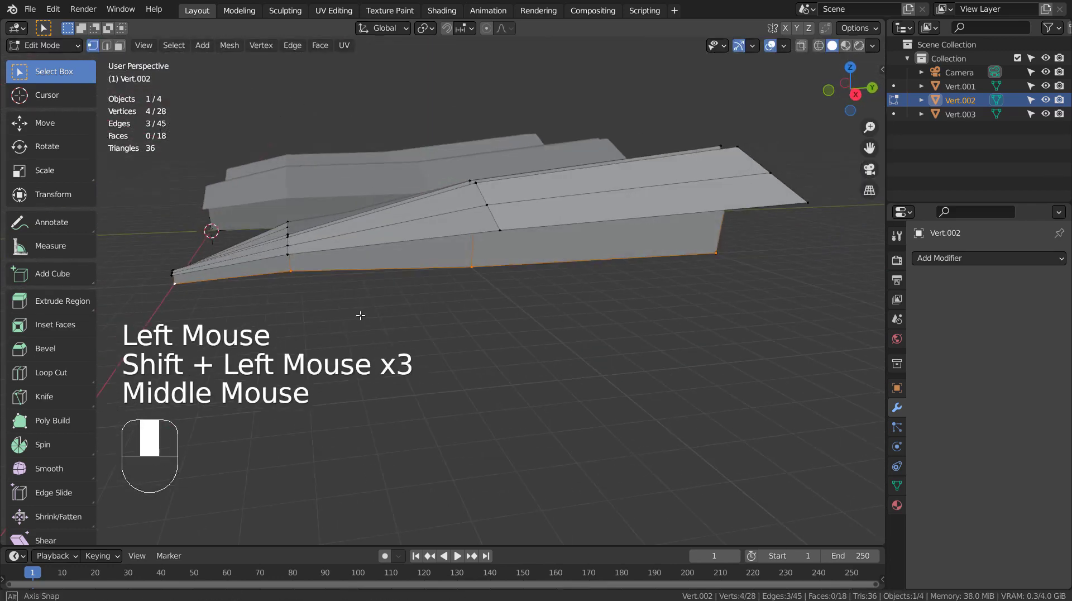
key("s")
key("0")
key("Return")
key("ctrl+z")
key("s")
key("x")
key("0")
key("z")
key("0")
key("Return")
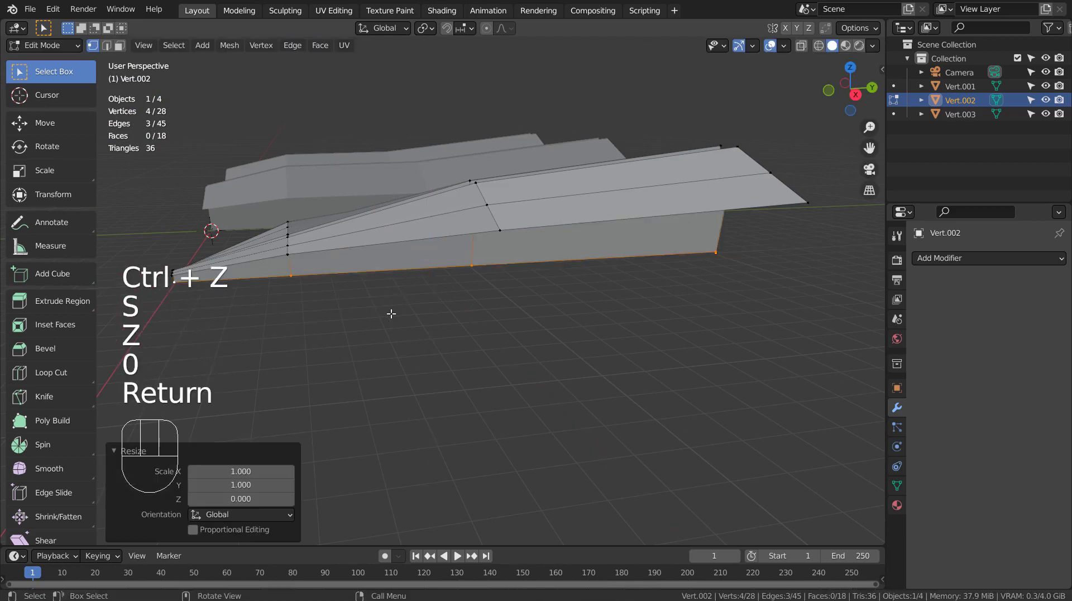
mouse_move(391, 314)
middle_mouse_down()
mouse_move(510, 338)
mouse_move(462, 330)
middle_mouse_up()
left_click(481, 184)
left_click(481, 184, "shift")
middle_click_drag(480, 184, 411, 196)
left_click(411, 187, "shift")
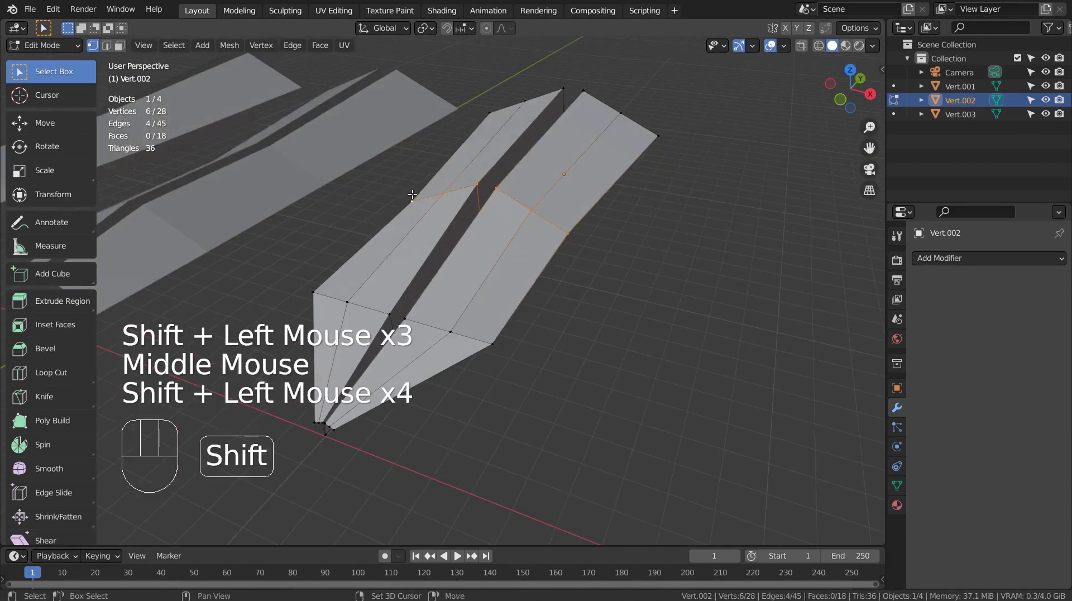
key("s")
key("z")
key("0")
key("Return")
mouse_move(502, 185)
middle_mouse_down()
mouse_move(551, 311)
mouse_move(644, 313)
middle_mouse_up()
key("shift+z")
- Box-select airplane points in Right view and move them vertically along Z
left_click(431, 280)
key("c")
key("KP_1")
key("KP_3")
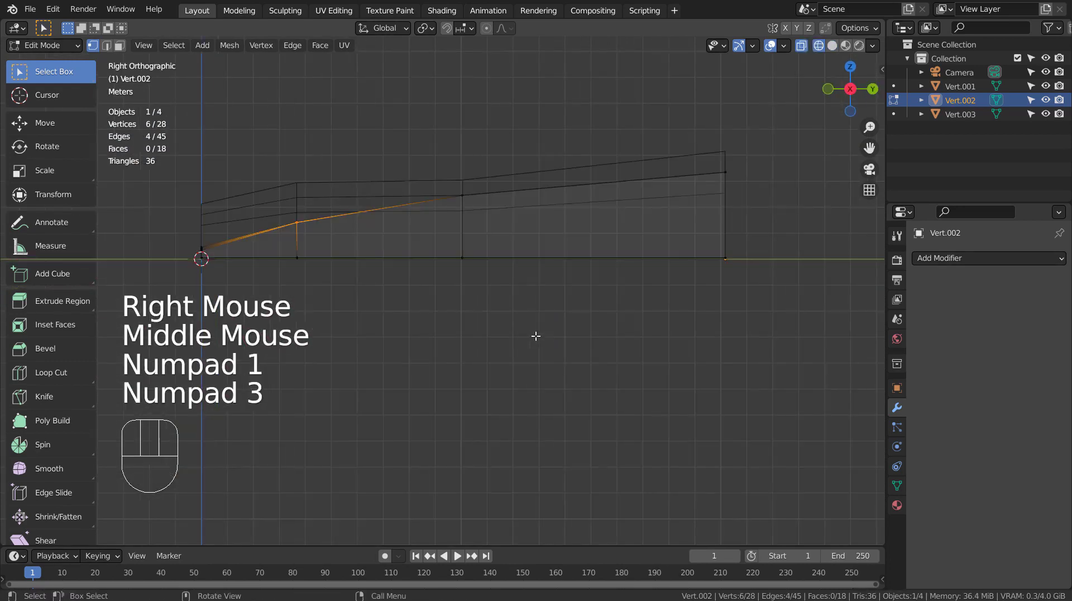
key("g")
key("z")
double_click(600, 311)
key("b")
left_click_drag(630, 184, 826, 223)
key("g")
key("z")
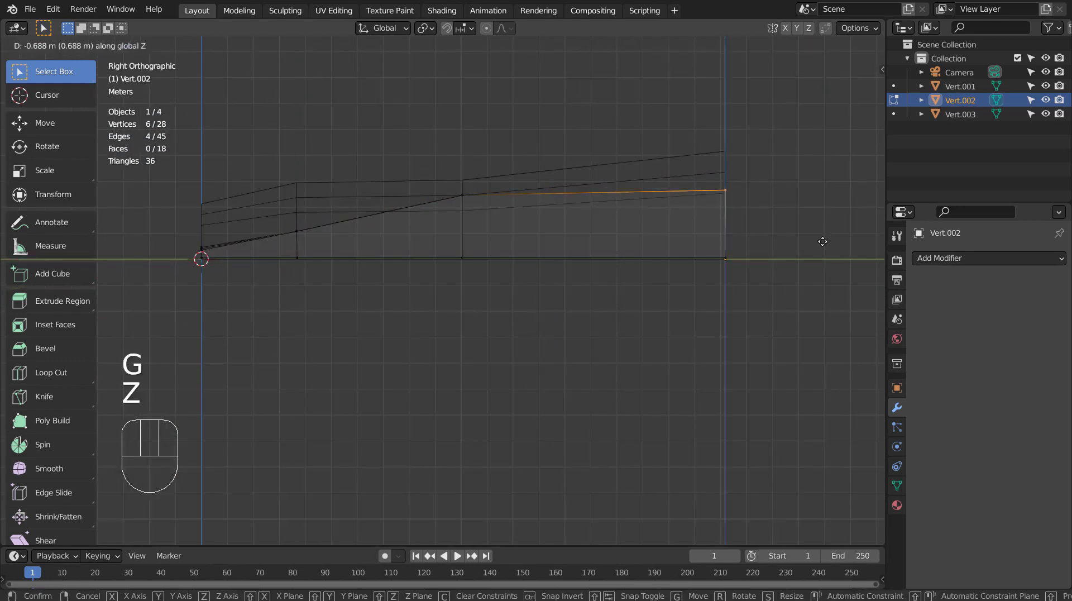
middle_click_drag(821, 240, 600, 354)
key("shift+z")
- Scale several selected vertices along the X axis, undoing one attempt
left_click(448, 351, "shift")
key("s")
key("x")
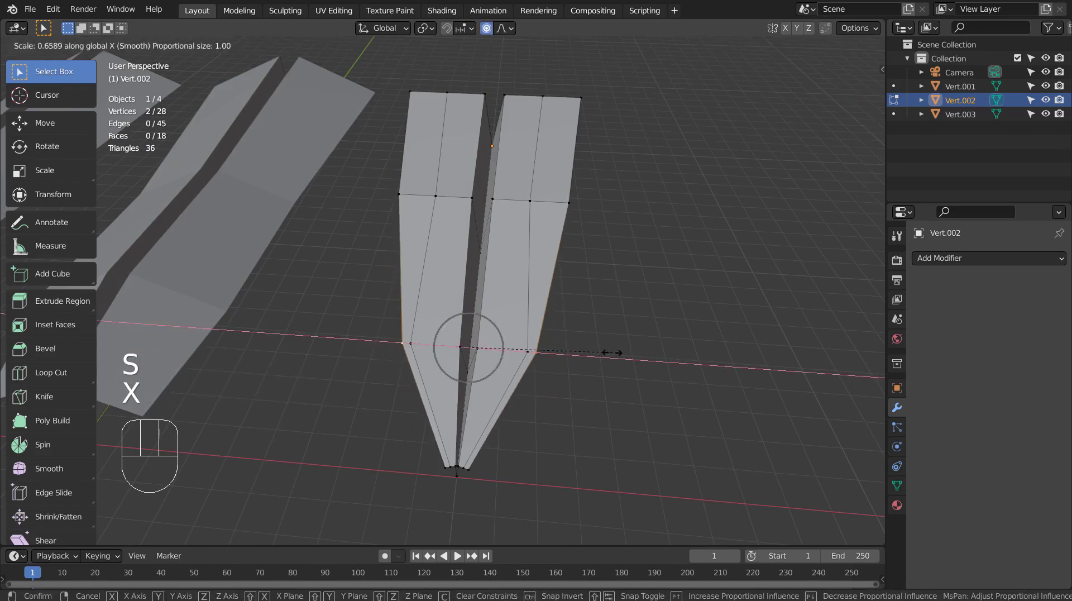
scroll(586, 352, "down", 6)
scroll(586, 352, "down", 5)
left_click(592, 352)
left_click(542, 241)
mouse_move(706, 403)
middle_mouse_down()
mouse_move(542, 240)
mouse_move(576, 284)
mouse_move(540, 310)
middle_mouse_up()
key("s")
key("x")
left_click(508, 235, "shift")
scroll(508, 235, "up", 2)
key("s")
key("x")
left_click(536, 235)
key("ctrl+z")
scroll(540, 310, "down", 2)
left_click(540, 310)
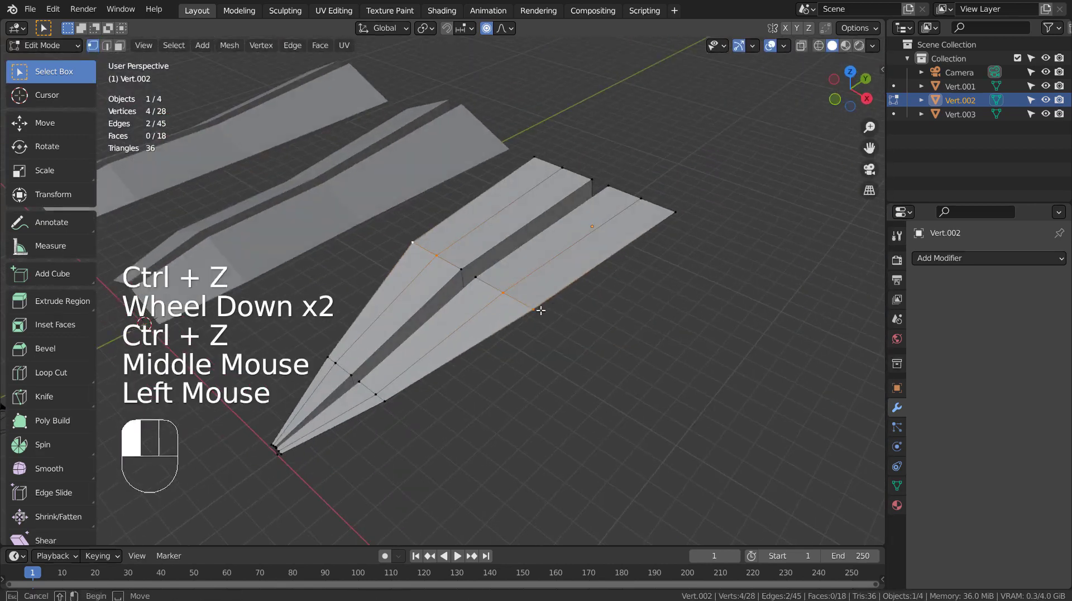
left_click(475, 276, "shift")
key("s")
key("x")
left_click(569, 299)
left_click(608, 186, "shift")
key("s")
key("x")
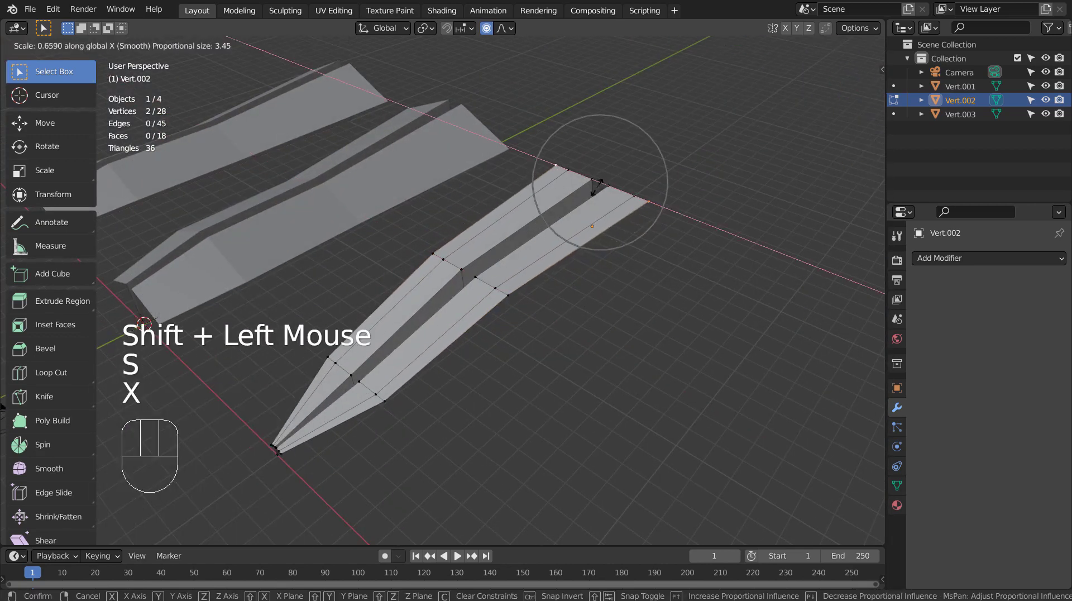
left_click(596, 187)
left_click(495, 287, "shift")
key("s")
key("x")
left_click(491, 407)
- Flatten a selected point to a common height with S Z 0 and rescale along X
key("Tab")
mouse_move(559, 391)
middle_mouse_down()
mouse_move(637, 371)
mouse_move(625, 391)
mouse_move(729, 408)
middle_mouse_up()
key("Tab")
left_click(625, 394)
key("s")
key("x")
key("z")
key("0")
key("Return")
key("s")
key("x")
left_click(682, 407)
key("Tab")
scroll(364, 313, "down", 3)
key("Tab")
middle_click_drag(395, 316, 633, 289, "shift")
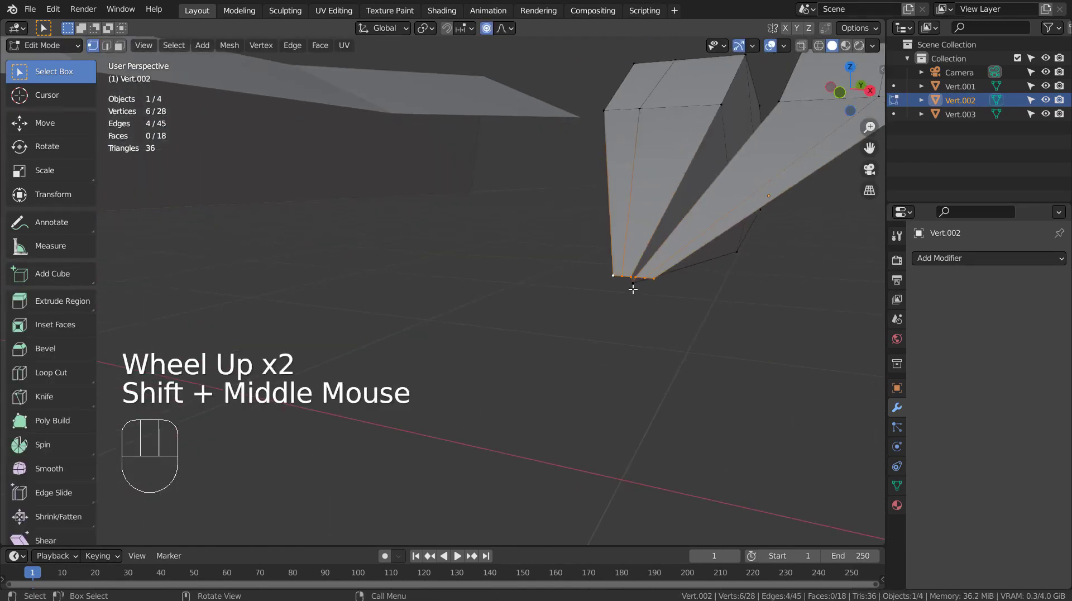
- Level two chosen points with S Z 0 in Right view, then move them up with G Z
left_click(633, 289)
key("KP_3")
scroll(385, 276, "down", 3)
left_click(689, 258, "shift")
key("s")
key("z")
key("0")
key("Return")
key("ctrl+z")
left_click(487, 28)
key("s")
key("z")
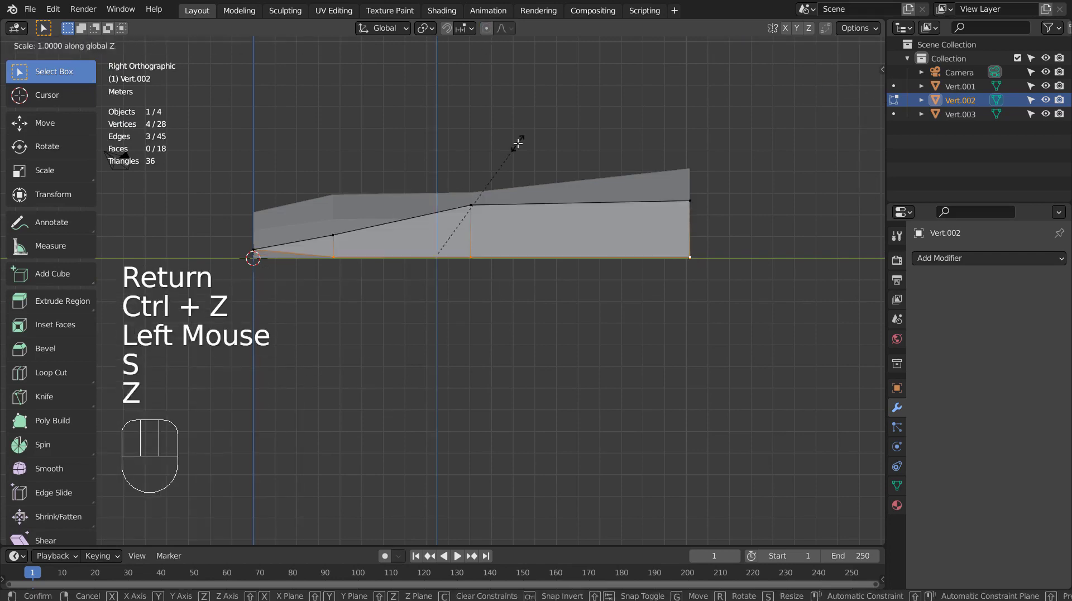
key("0")
key("Return")
key("g")
key("z")
left_click(512, 141)
key("Tab")
- Lower points along the fold with G Z in Right view, then return to Object Mode
middle_click_drag(513, 141, 578, 281)
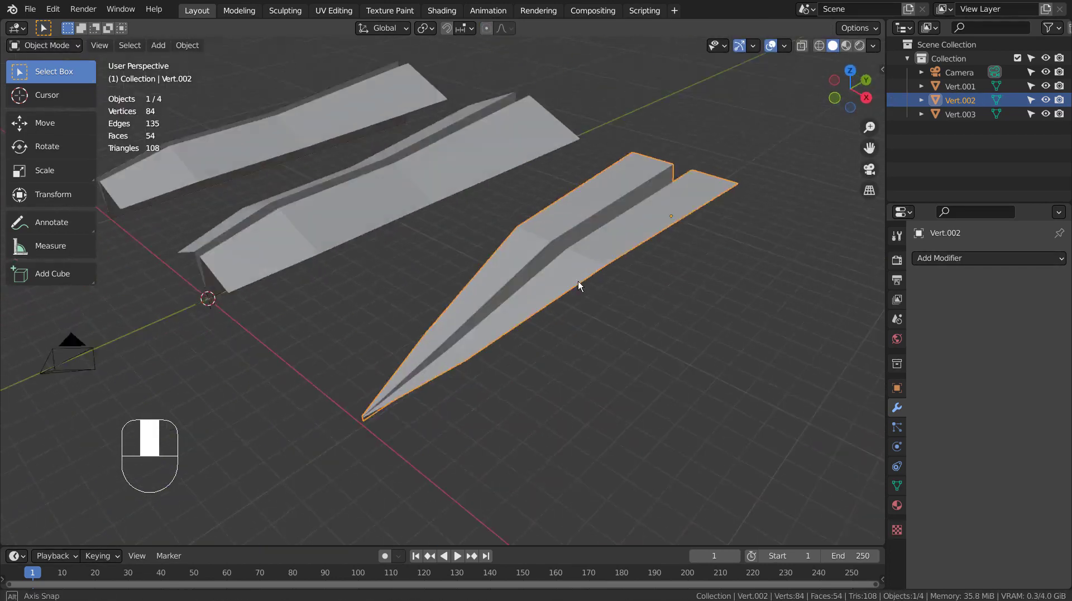
key("Tab")
left_click(713, 252)
left_click(532, 252, "shift")
key("KP_1")
key("KP_3")
key("g")
key("z")
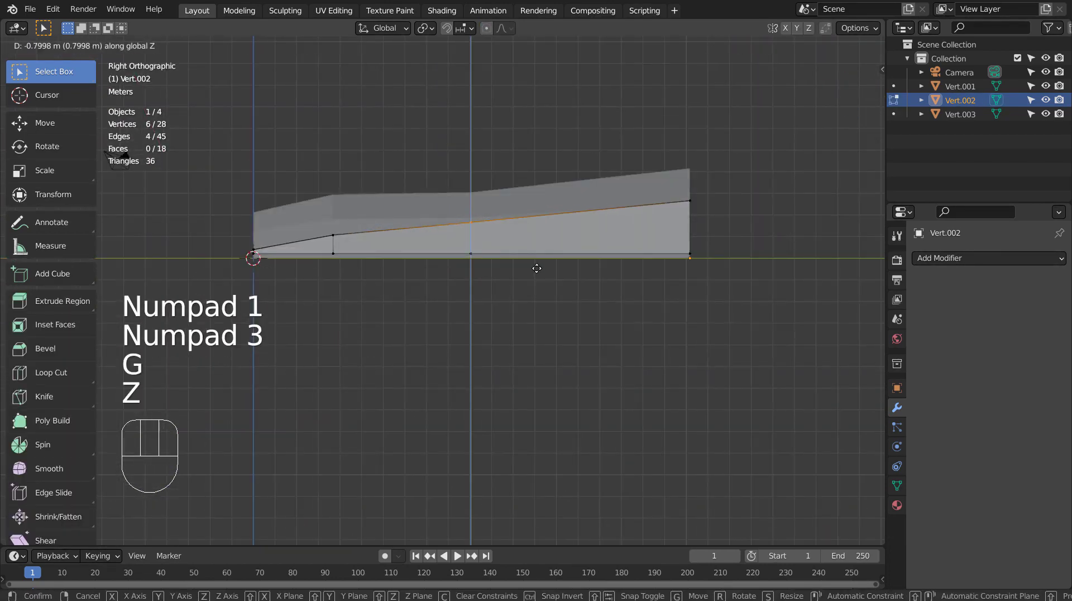
left_click(423, 267)
key("shift+z")
key("b")
key("shift+z")
key("g")
key("z")
left_click(427, 279)
key("Tab")
mouse_move(427, 280)
middle_mouse_down()
mouse_move(436, 313)
mouse_move(564, 343)
mouse_move(665, 387)
mouse_move(584, 397)
mouse_move(598, 391)
mouse_move(421, 368)
mouse_move(426, 394)
middle_mouse_up()
- Give the rightmost airplane (Vert.002) a level-3 Subdivision modifier
key("Tab")
key("Tab")
key("ctrl+3")
key("Tab")
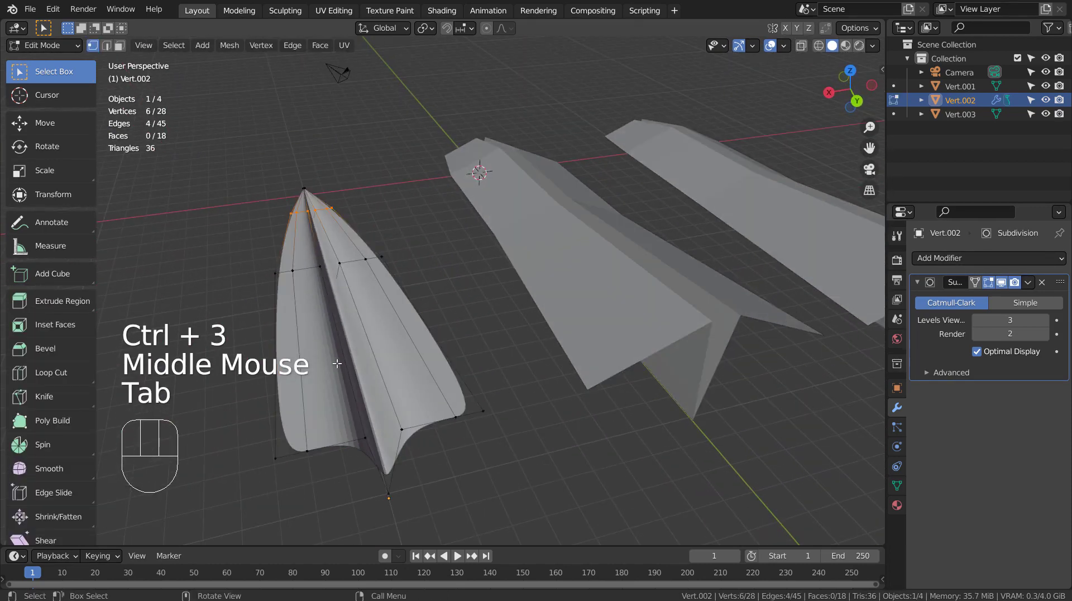
- Cut four edge loops across both wings, sliding each toward the outer edges and fold
key("ctrl+r")
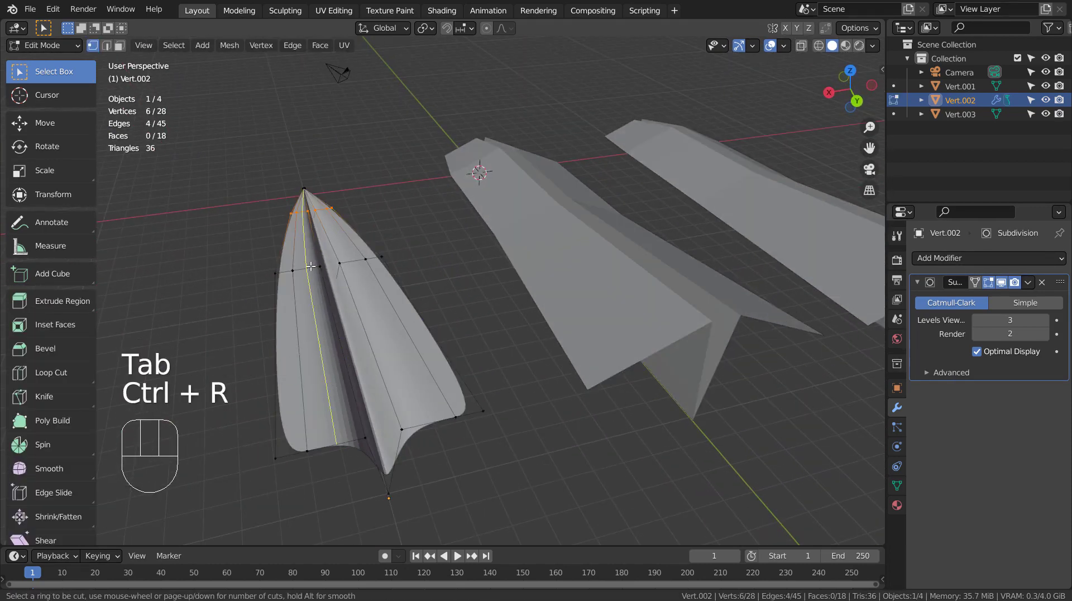
left_click(311, 266)
left_click(324, 274)
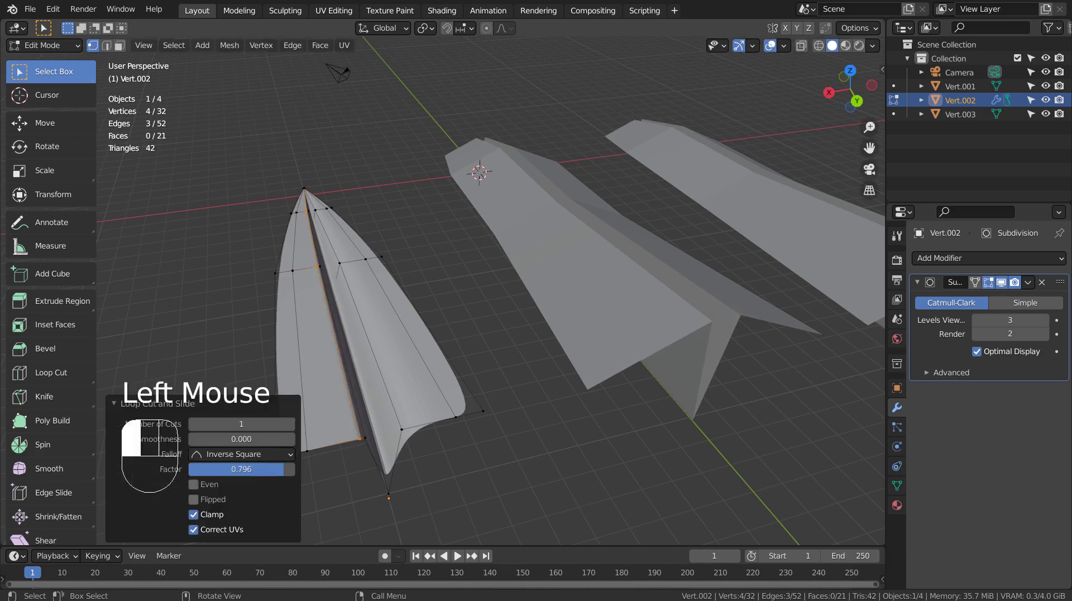
key("ctrl+r")
left_click(360, 259)
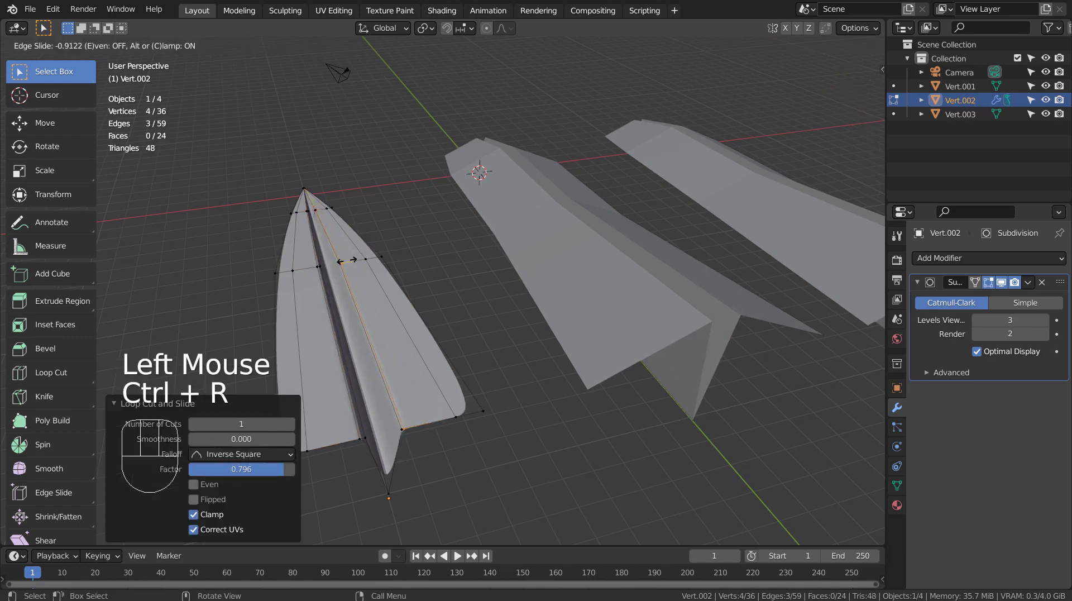
left_click(346, 260)
middle_click_drag(373, 353, 440, 362)
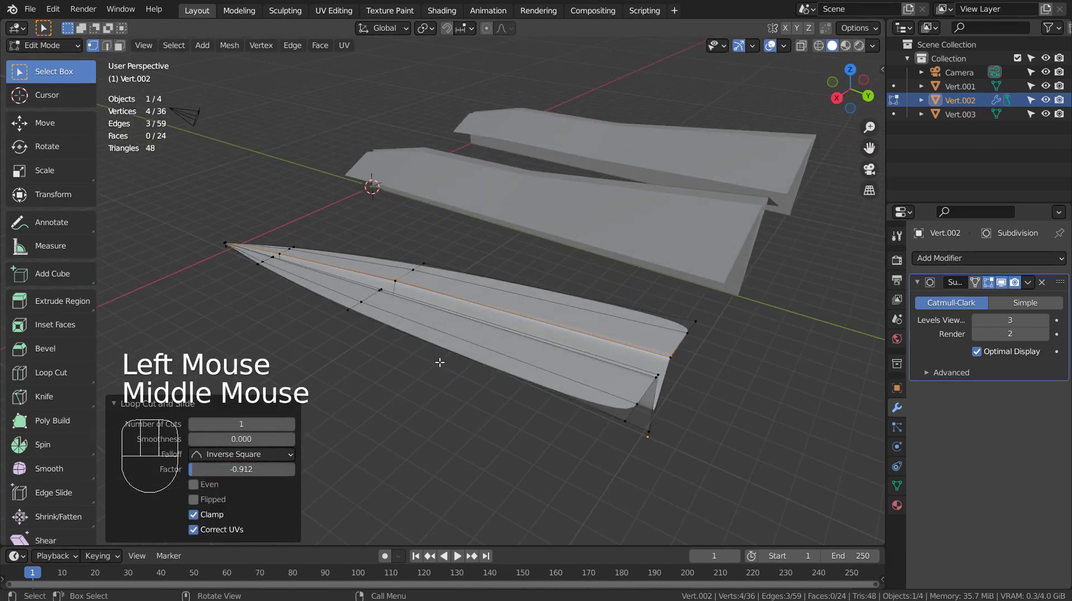
key("ctrl+r")
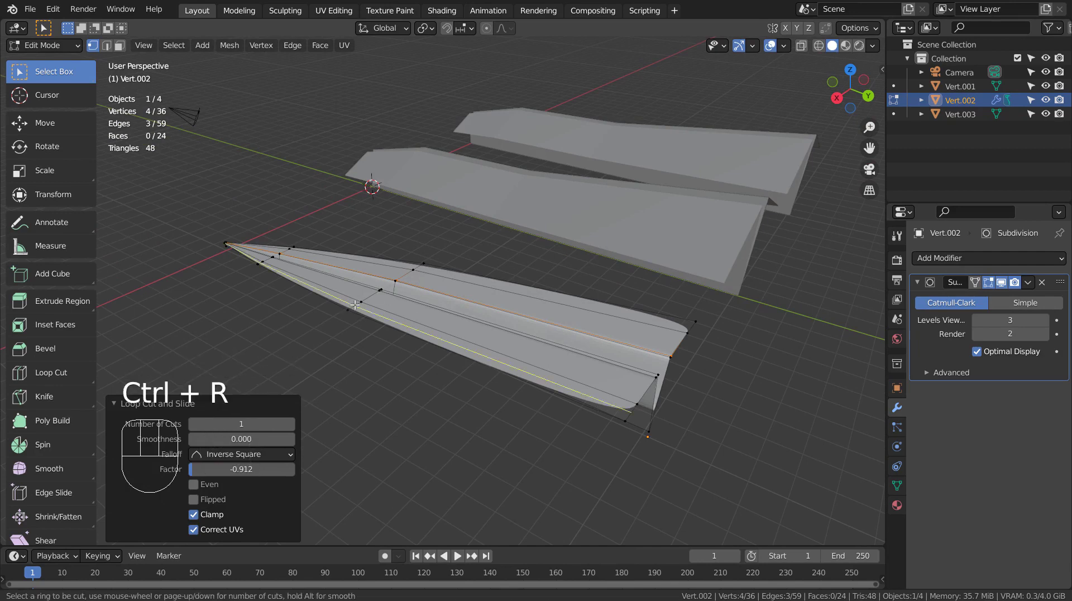
left_click(351, 308)
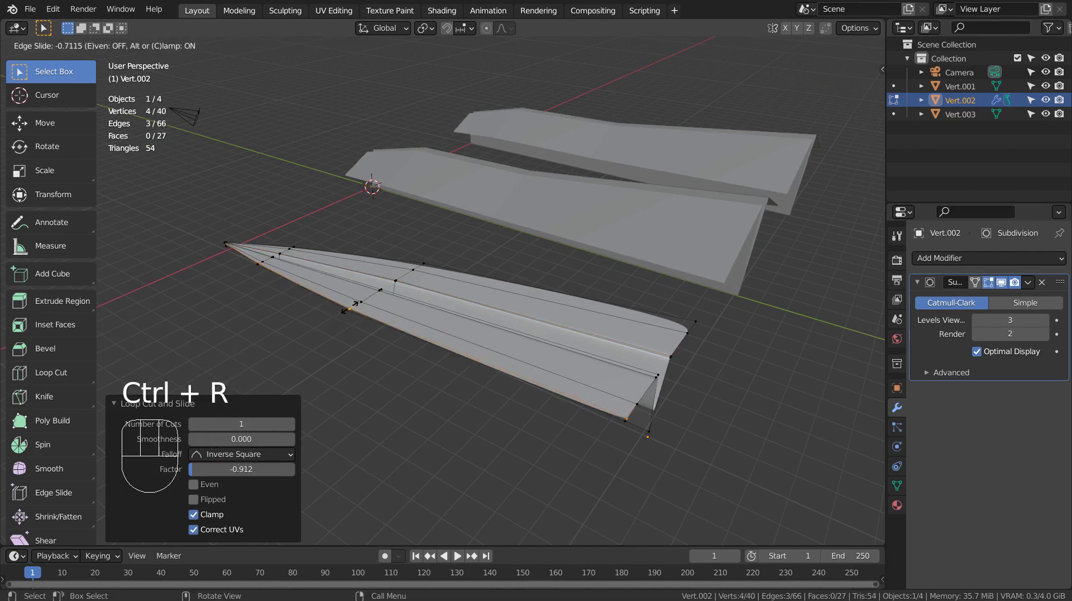
left_click(349, 306)
middle_click_drag(586, 301, 372, 270)
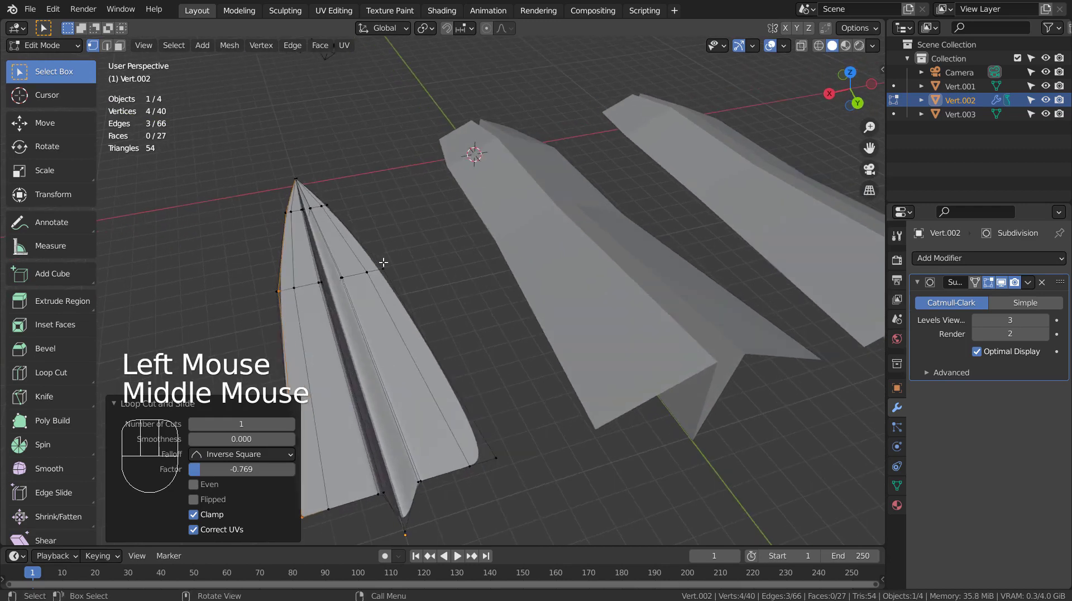
key("ctrl+r")
left_click(372, 270)
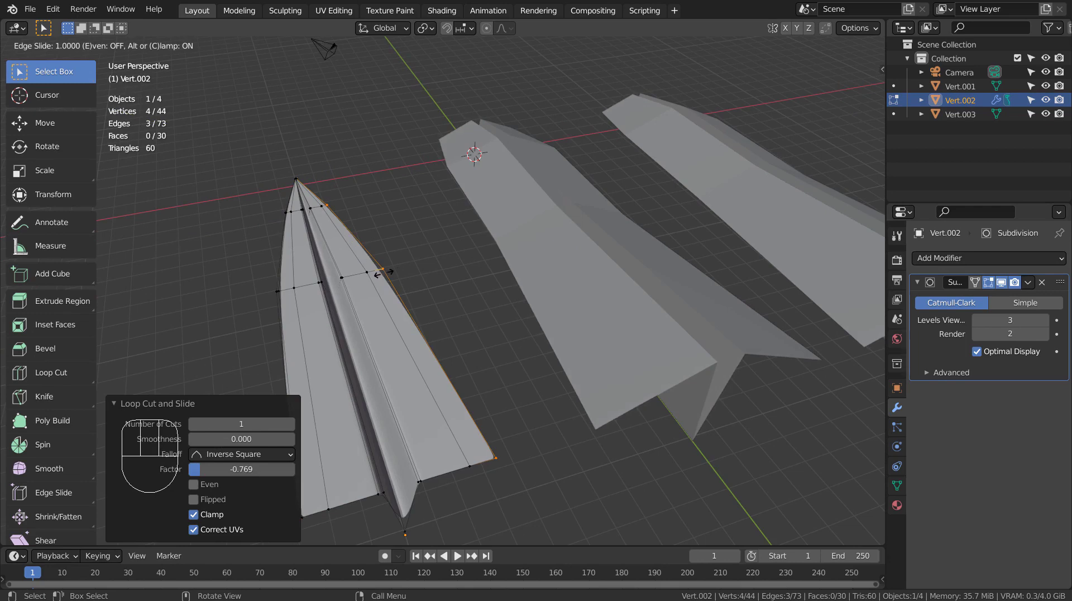
left_click(377, 273)
- Add edge loops at the body's bottom edge and tight against the crease
key("Tab")
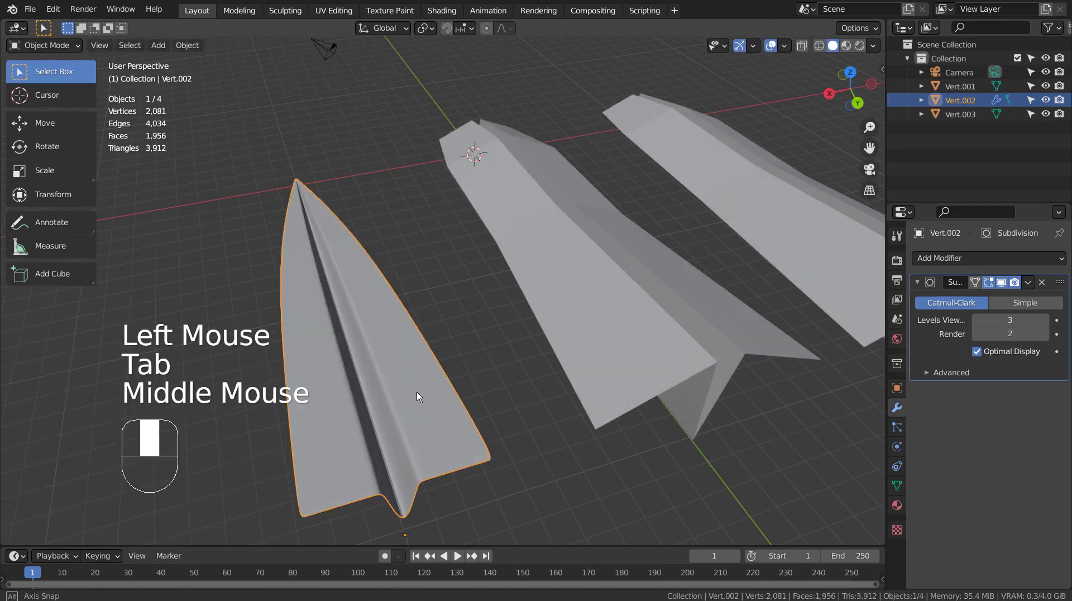
mouse_move(416, 391)
middle_mouse_down()
mouse_move(540, 386)
mouse_move(611, 356)
mouse_move(566, 311)
middle_mouse_up()
key("Tab")
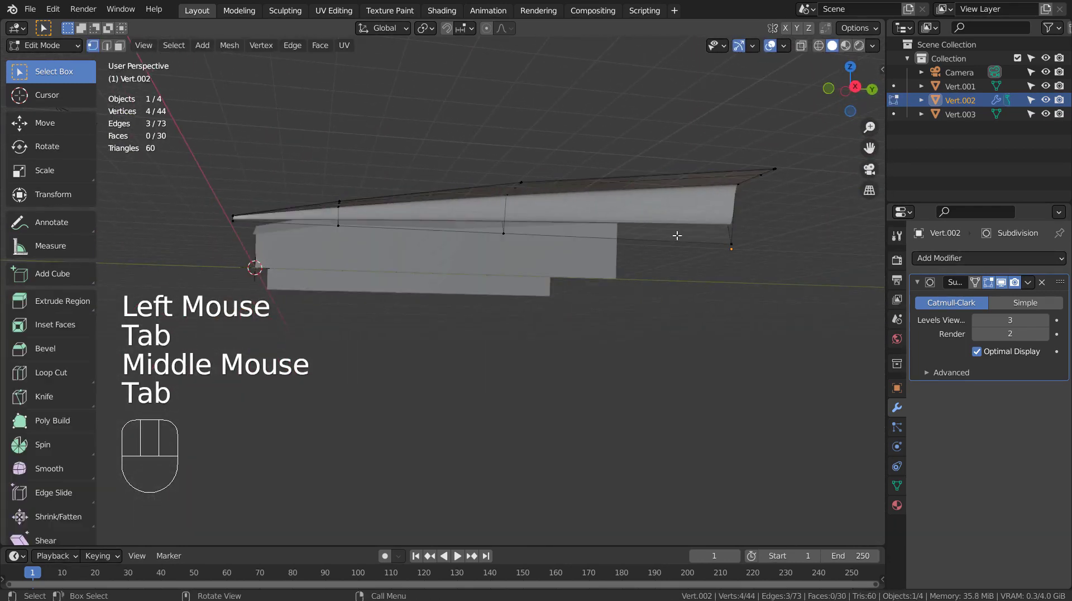
key("ctrl+r")
left_click_drag(732, 217, 728, 249)
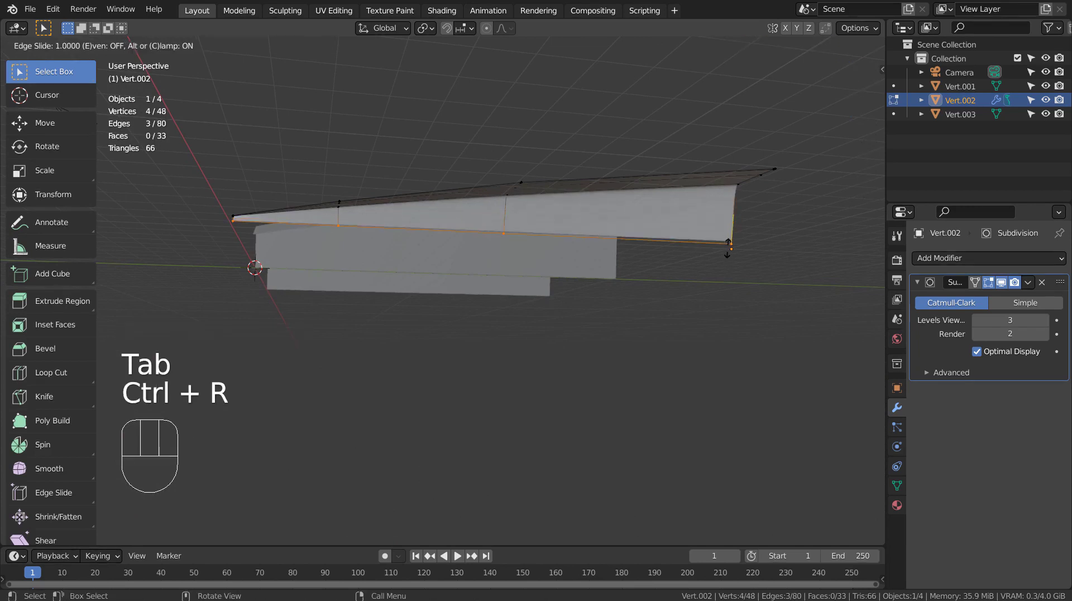
left_click(729, 250)
key("Tab")
middle_click_drag(707, 317, 581, 344)
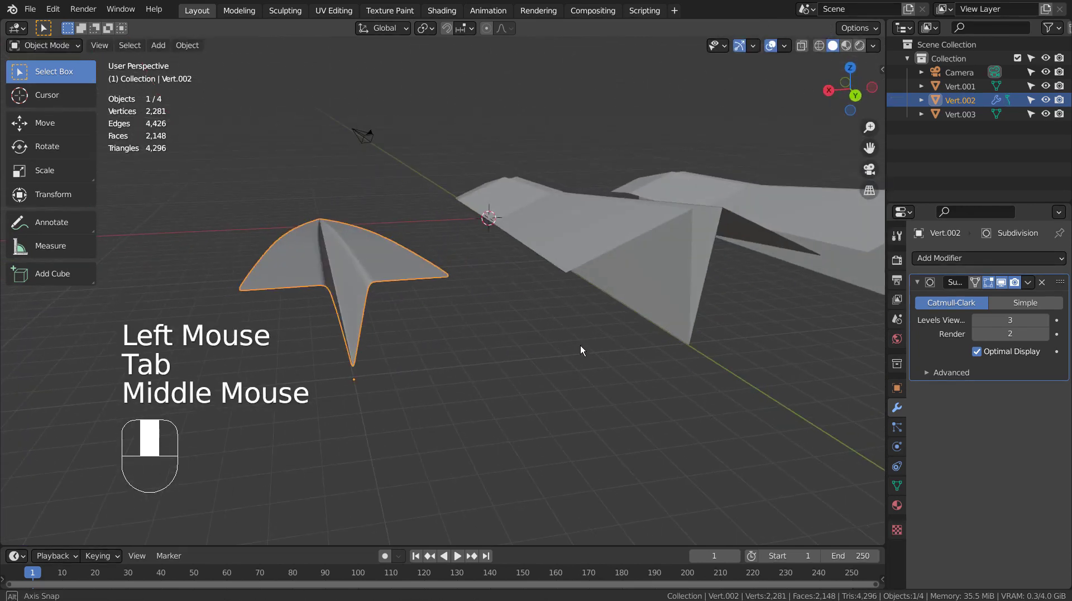
key("Tab")
key("ctrl+r")
left_click(370, 330)
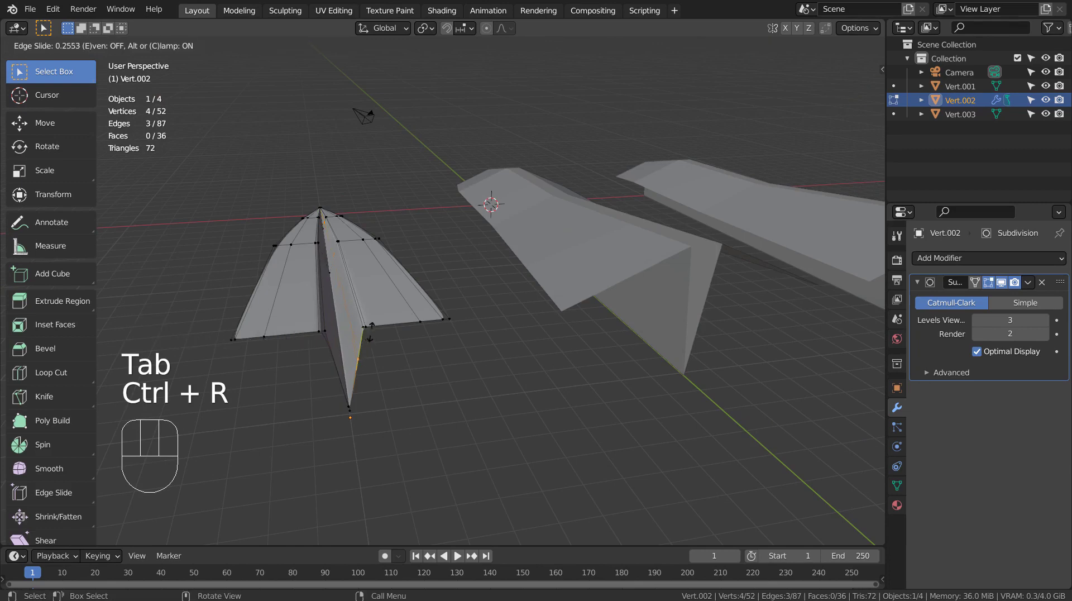
left_click(406, 313)
- Add loops hugging the folds on both sides and the keel, then inspect the sharpened airplane
middle_click_drag(406, 313, 328, 364)
key("ctrl+r")
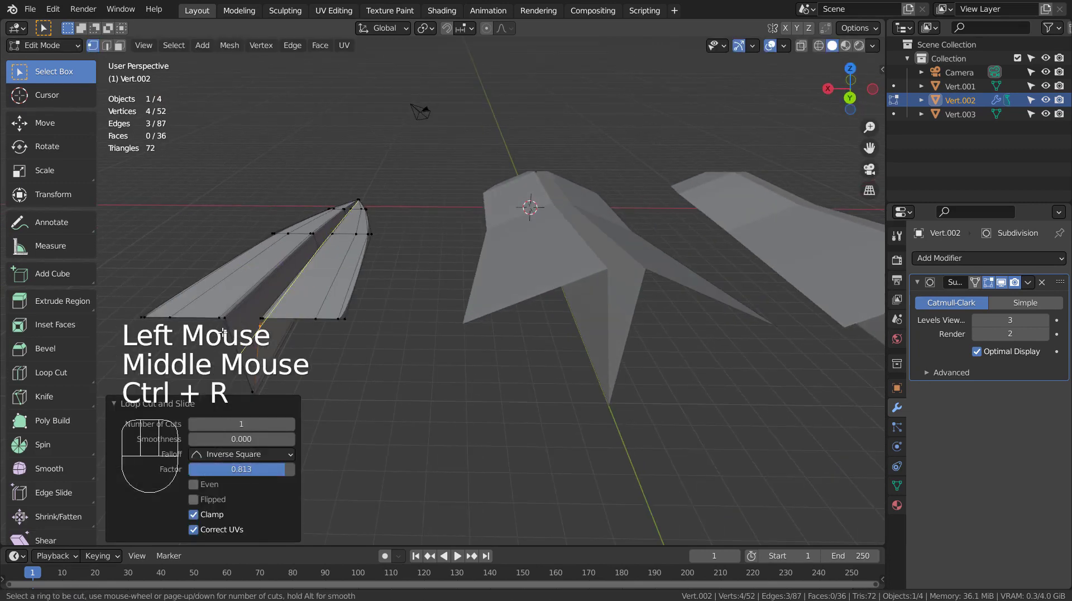
left_click(222, 332)
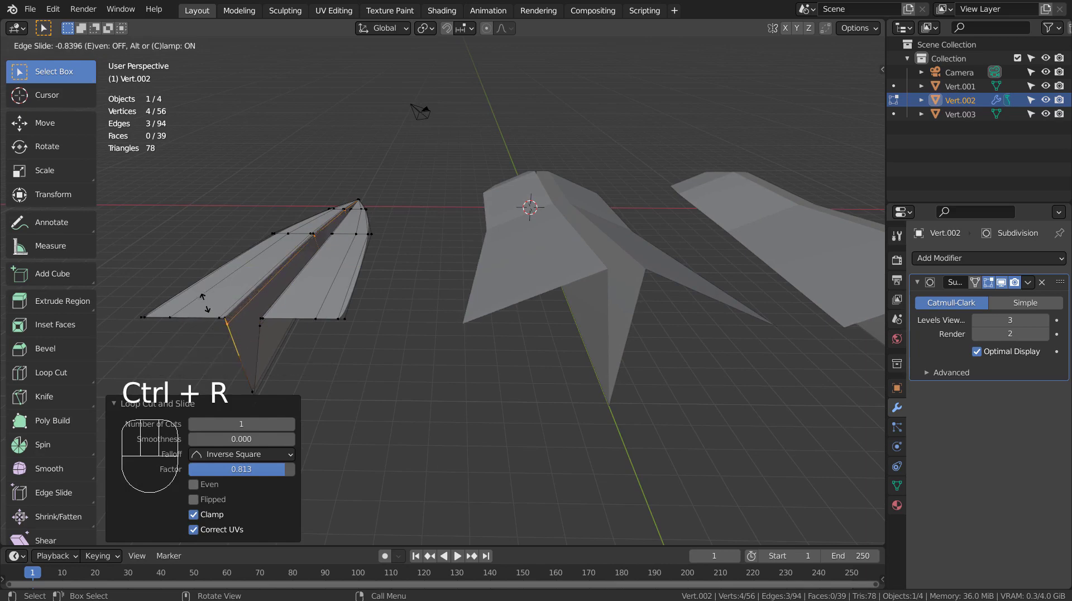
left_click(231, 340)
key("ctrl+r")
left_click(233, 341)
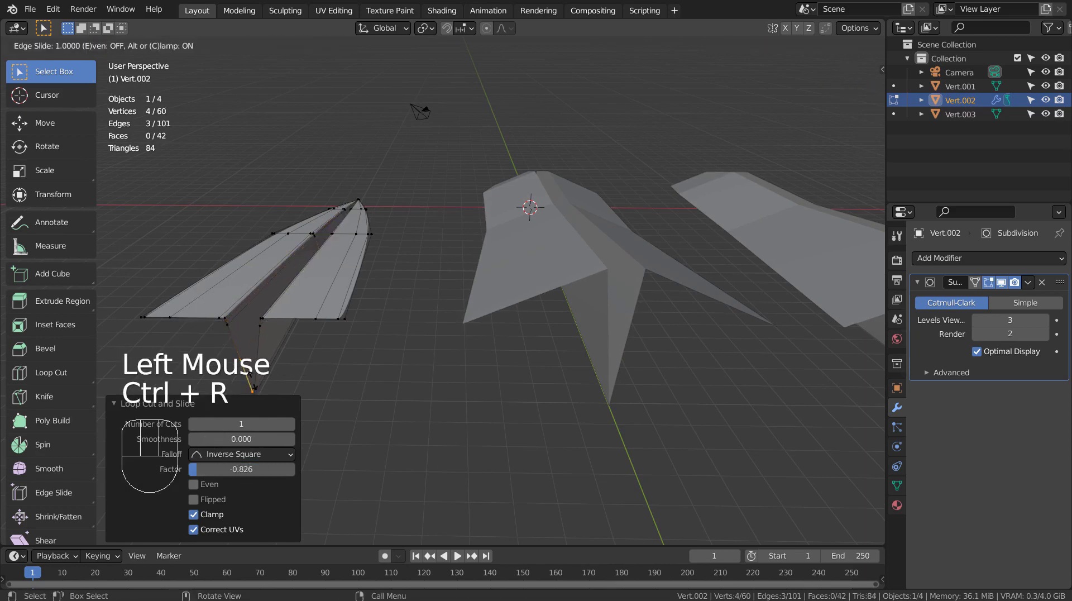
left_click(251, 385)
middle_click_drag(251, 385, 352, 366)
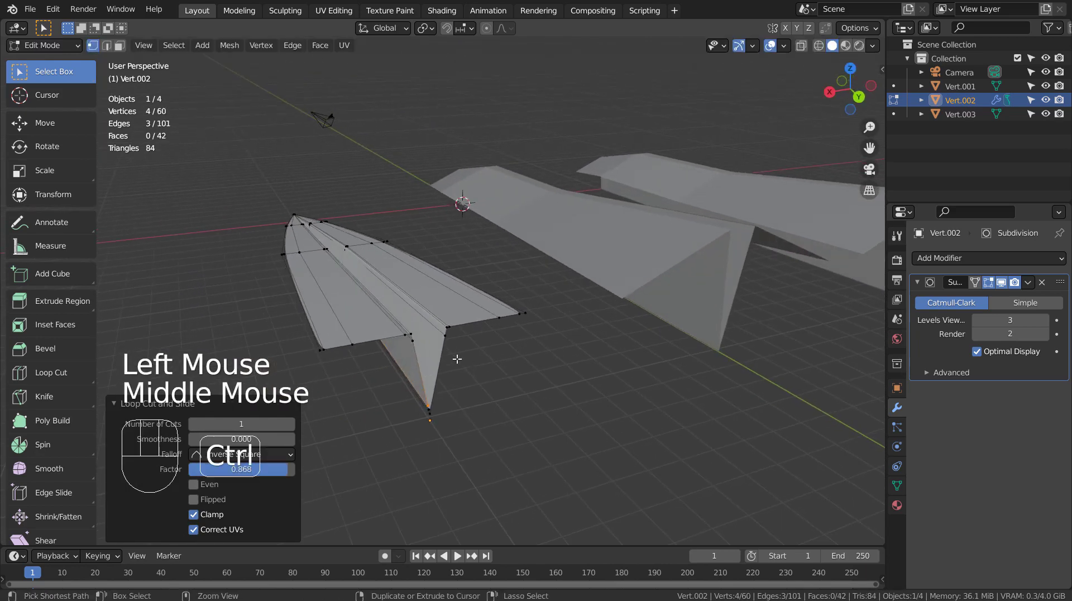
key("ctrl+r")
left_click(438, 359)
left_click(435, 385)
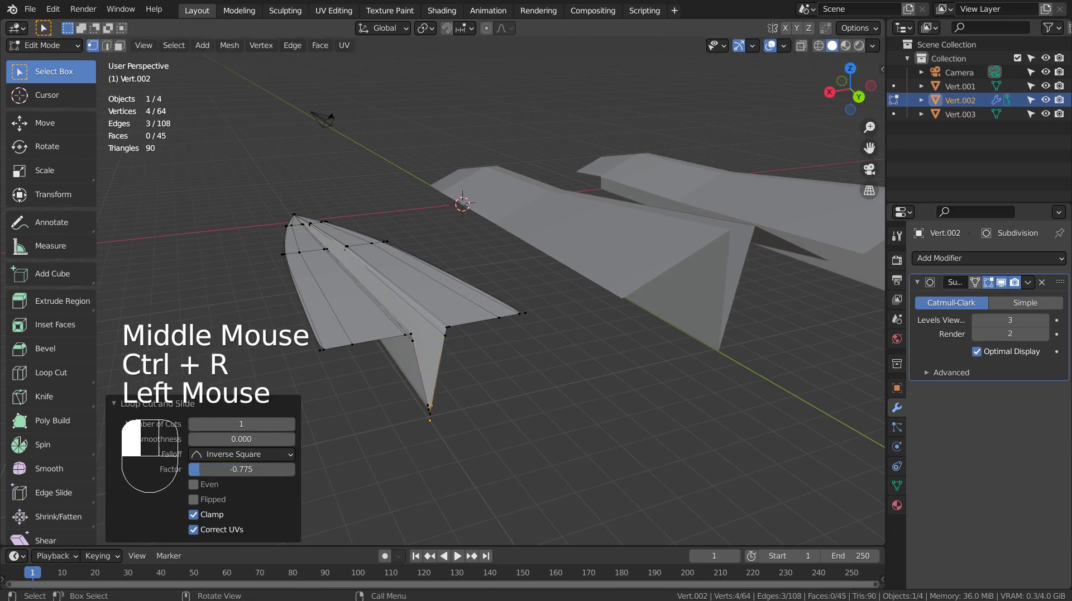
key("Tab")
mouse_move(341, 339)
middle_mouse_down()
mouse_move(396, 370)
mouse_move(476, 374)
mouse_move(535, 349)
mouse_move(581, 300)
mouse_move(359, 359)
mouse_move(345, 370)
mouse_move(352, 400)
mouse_move(555, 390)
mouse_move(552, 349)
mouse_move(638, 384)
mouse_move(726, 441)
middle_mouse_up()
- Give the leftmost airplane a new pink material
scroll(555, 380, "down", 2)
scroll(552, 350, "up", 1)
scroll(552, 350, "up", 2)
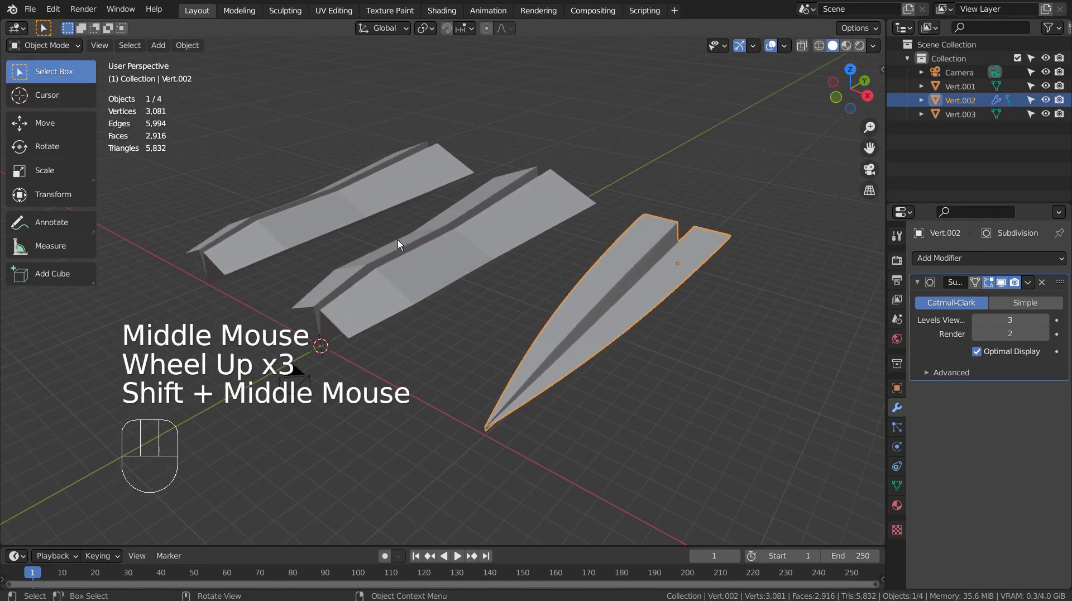
left_click(380, 190)
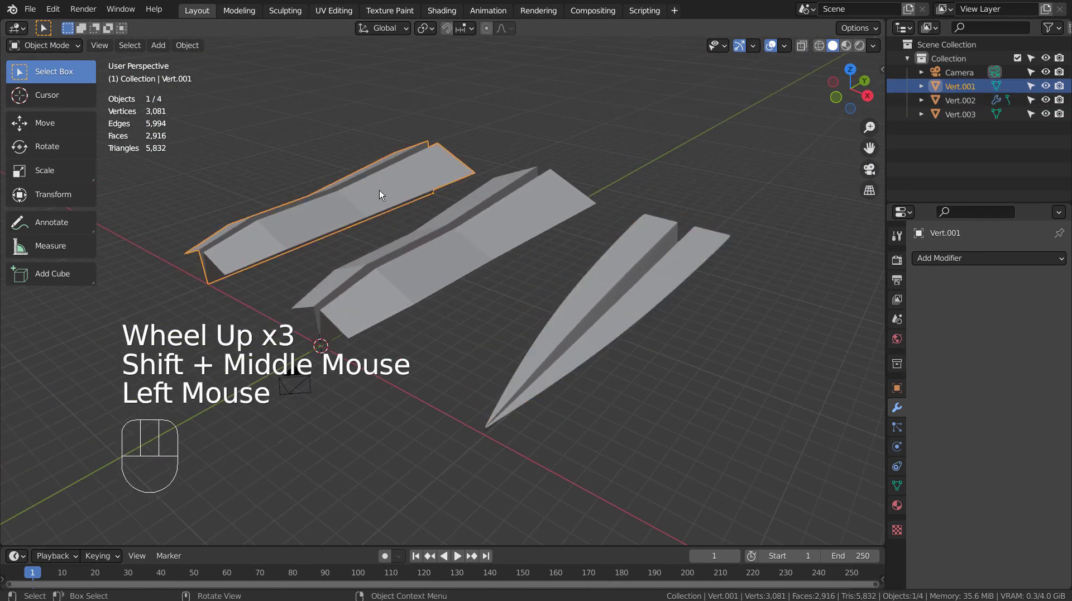
left_click(898, 504)
left_click(987, 299)
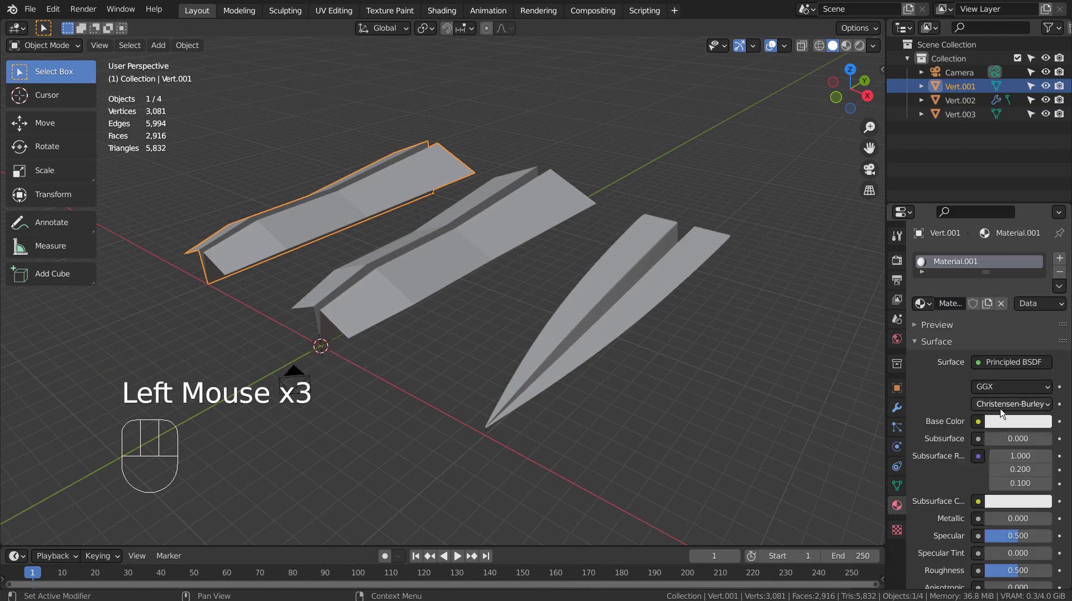
left_click(1005, 421)
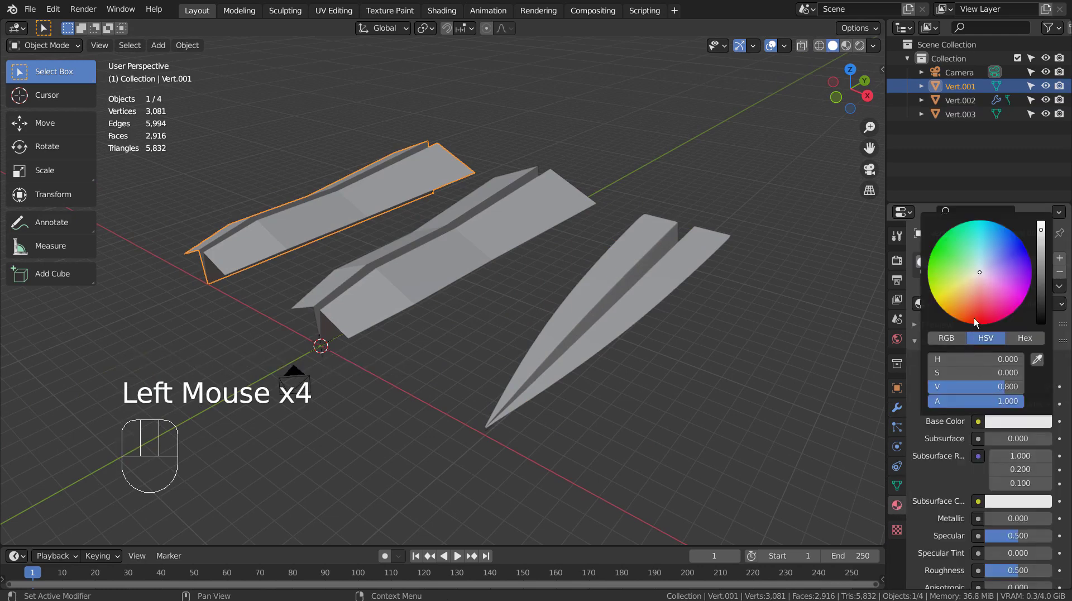
left_click(983, 285)
- Add materials to the middle and right airplanes, right one light blue, and preview in Rendered shading
left_click(518, 246)
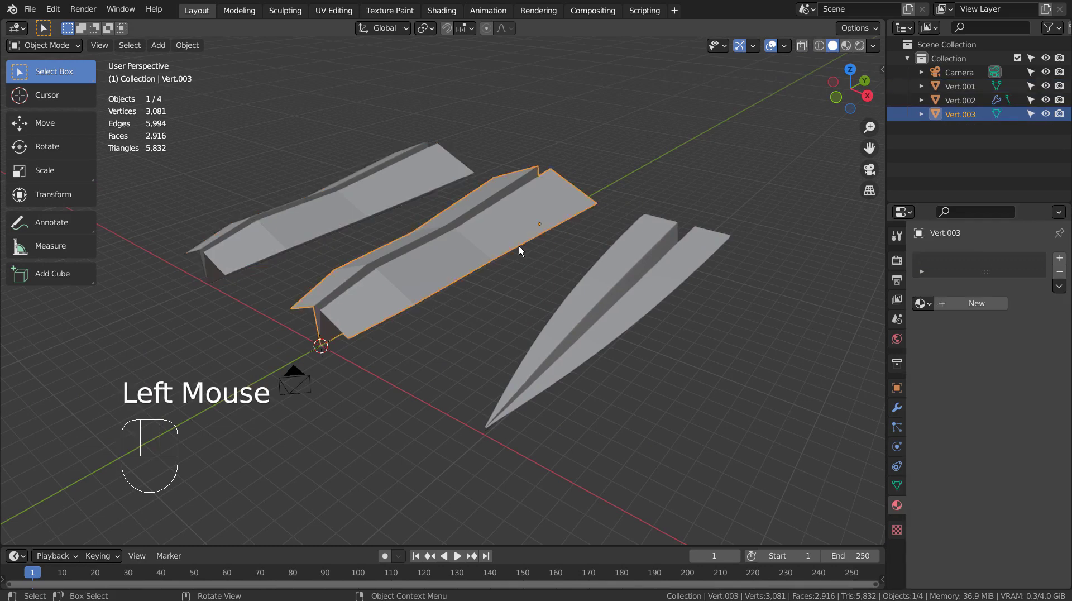
left_click(990, 298)
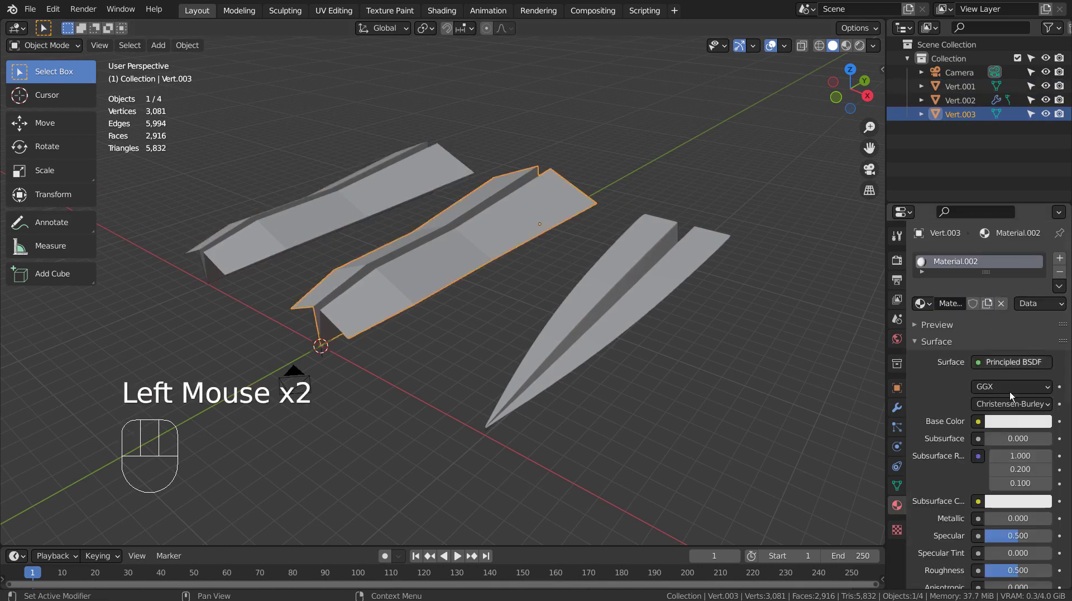
left_click(1005, 421)
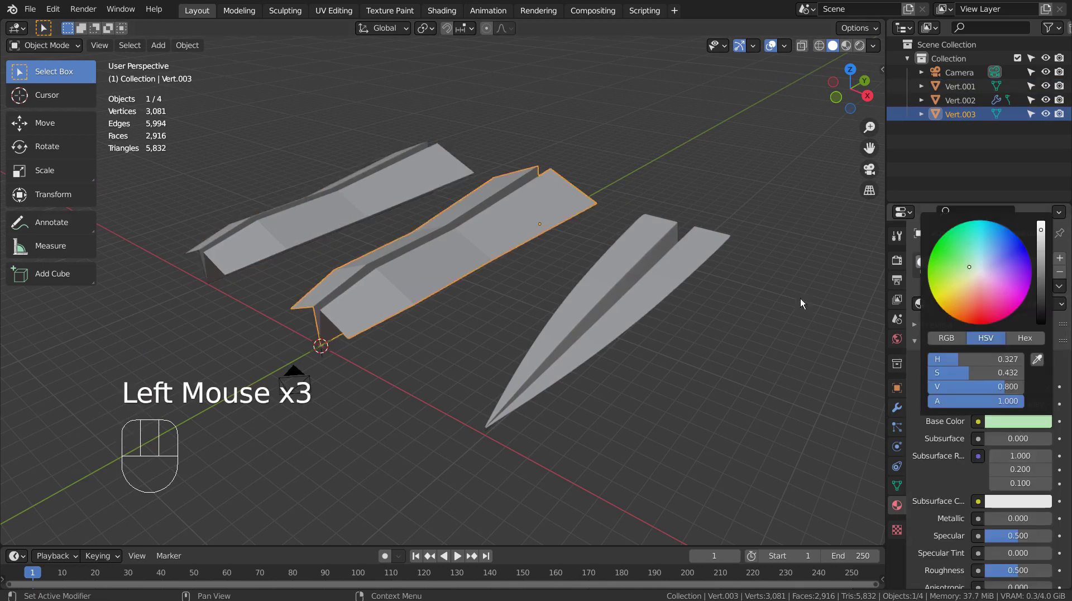
left_click(668, 286)
left_click(984, 302)
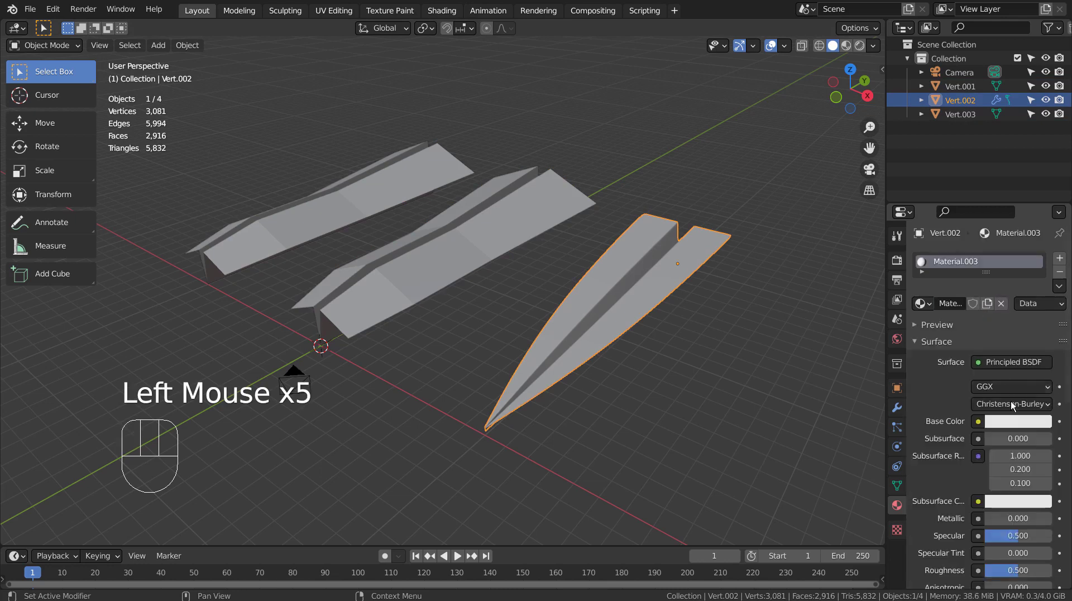
left_click(1014, 422)
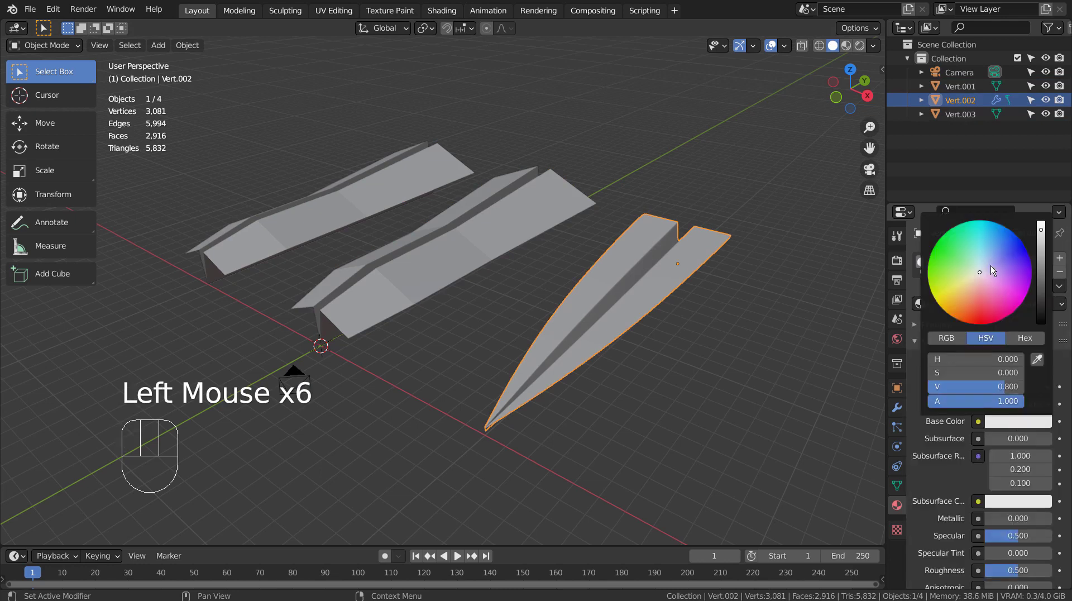
left_click(990, 269)
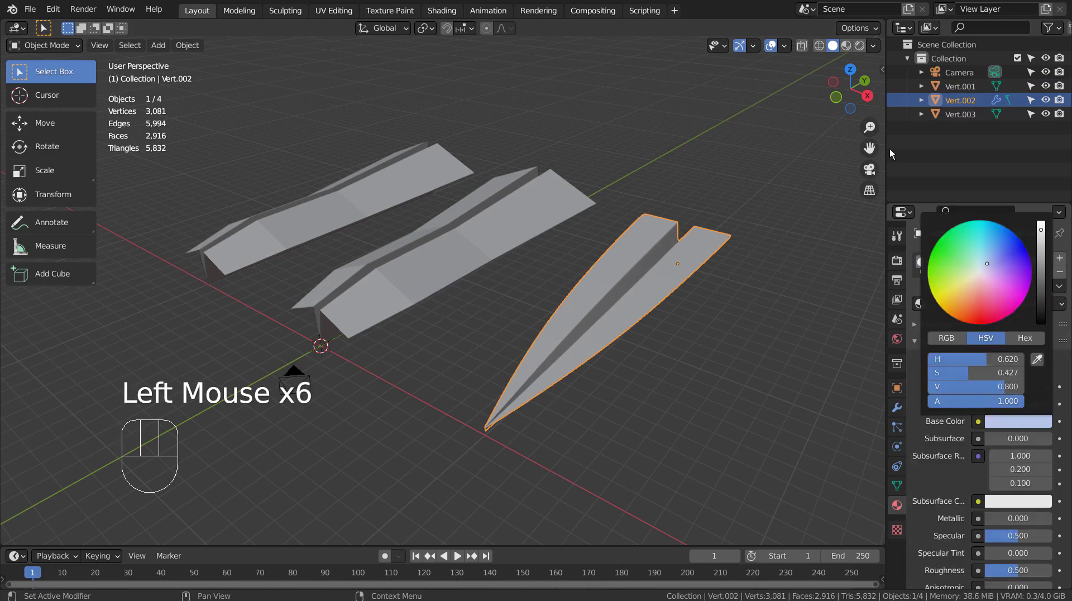
left_click(858, 46)
- Add a ground plane beneath the airplanes, scaled up to about seven times its size
left_click(732, 287)
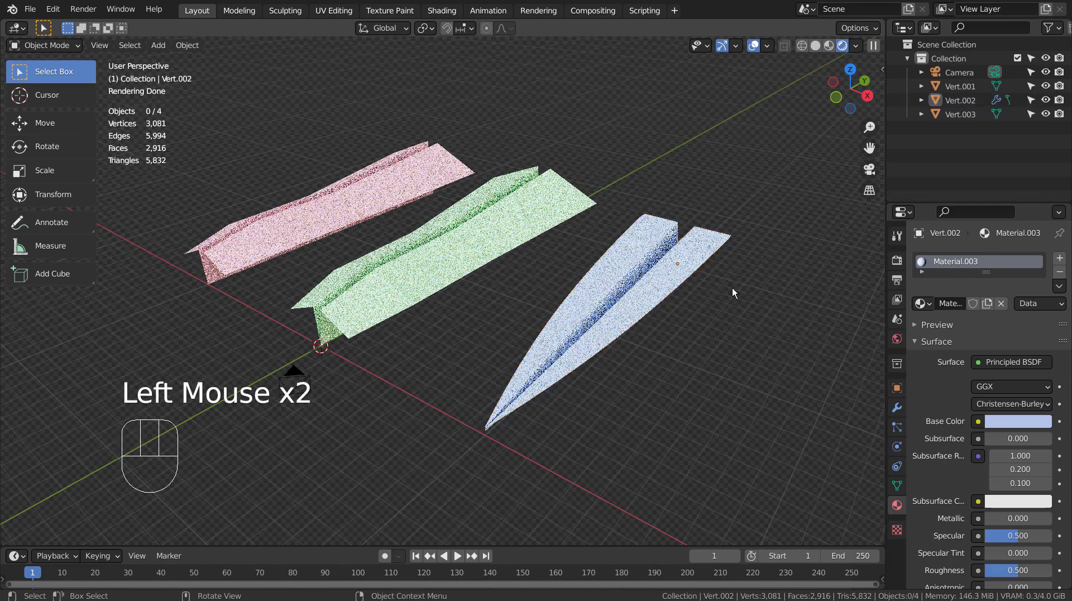
middle_click_drag(730, 293, 708, 289)
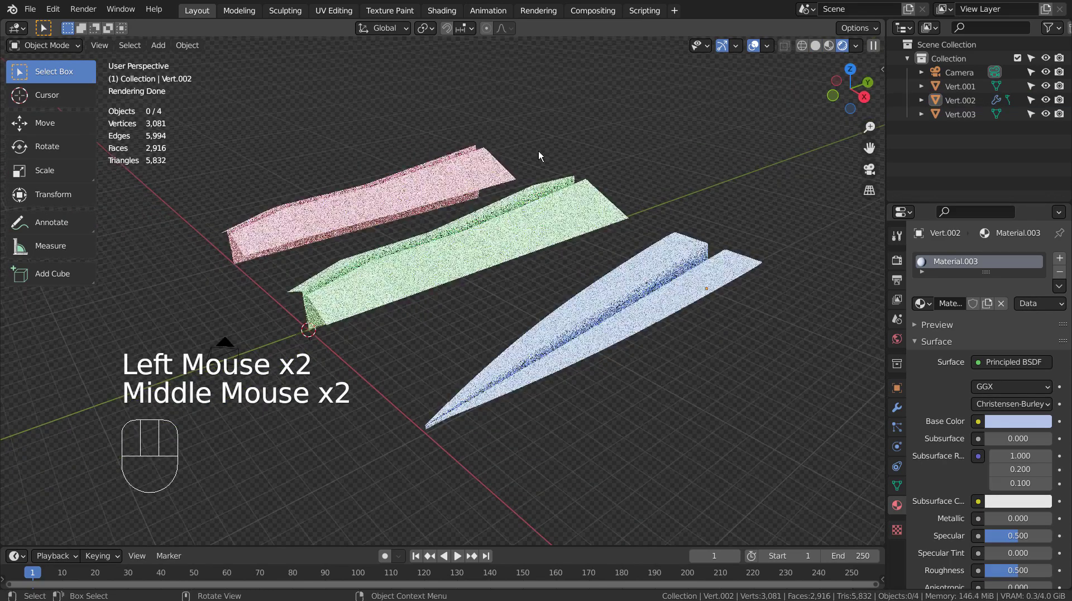
key("shift+a")
left_click(577, 146)
key("s")
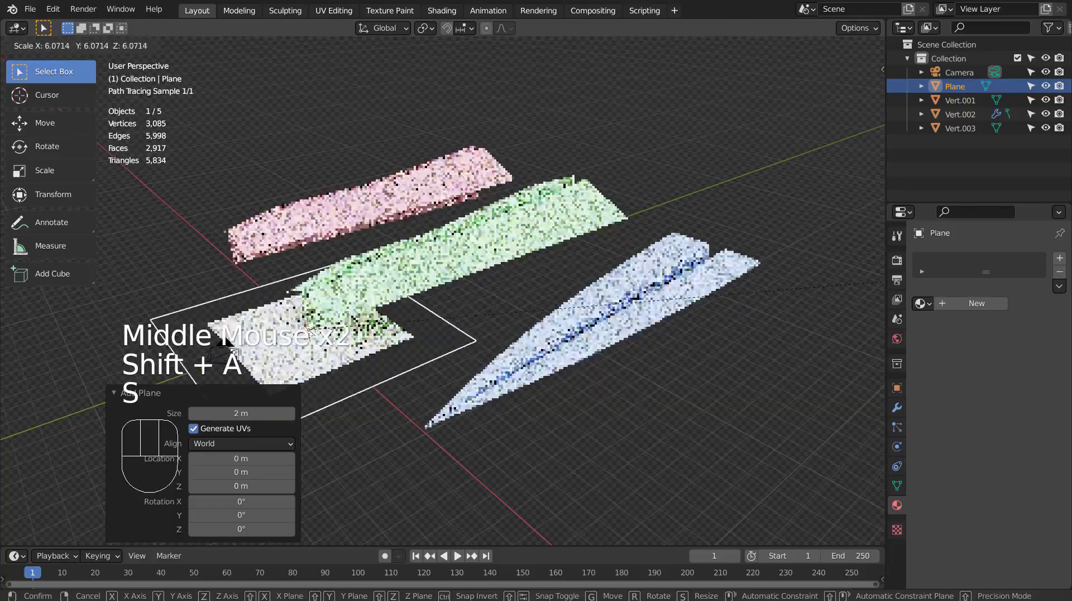
left_click(127, 51)
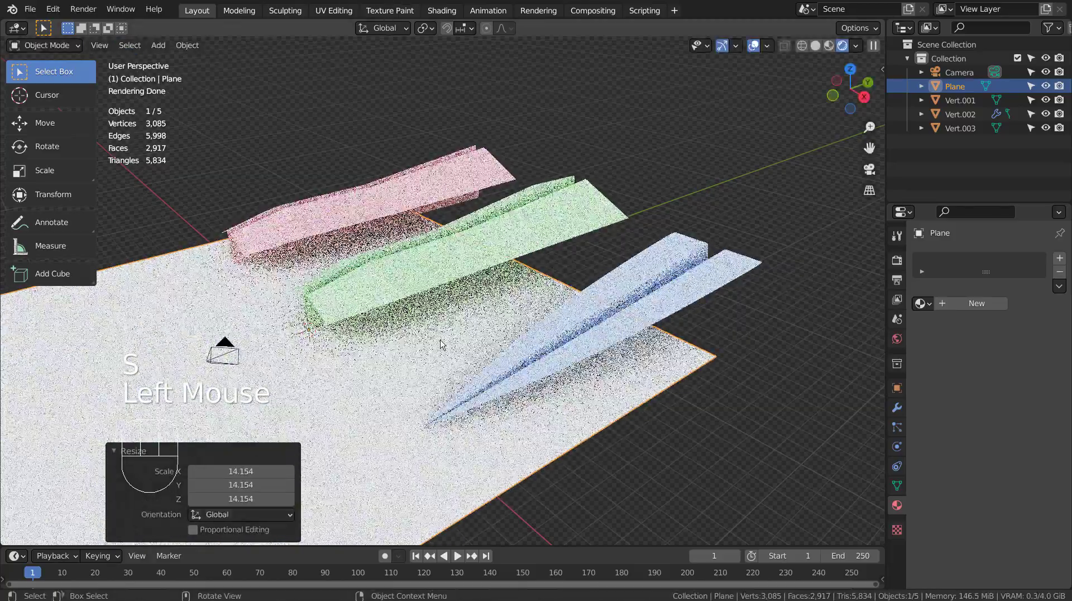
key("s")
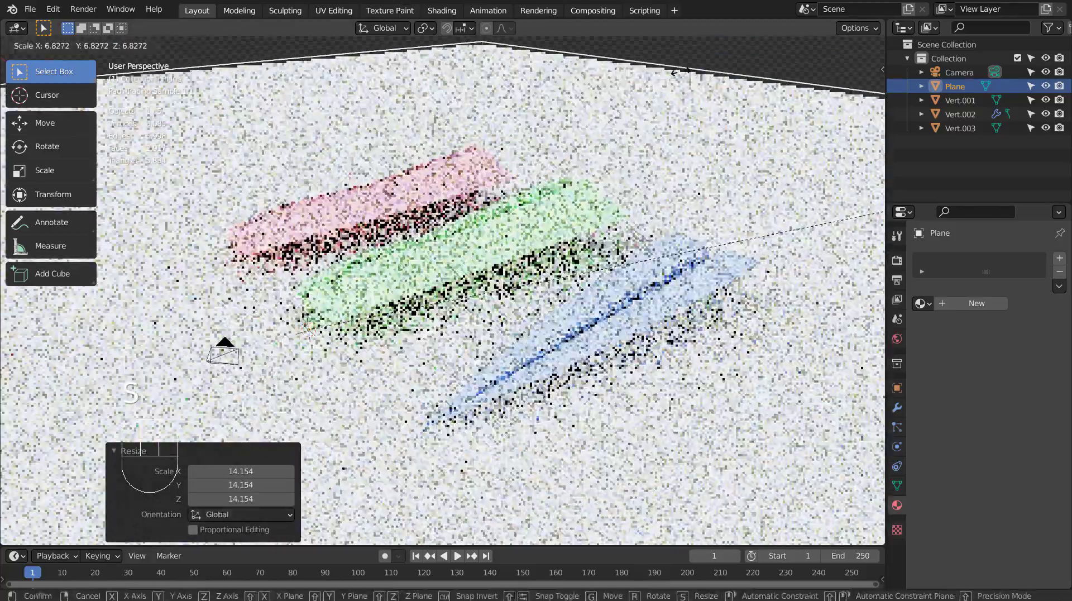
left_click(714, 68)
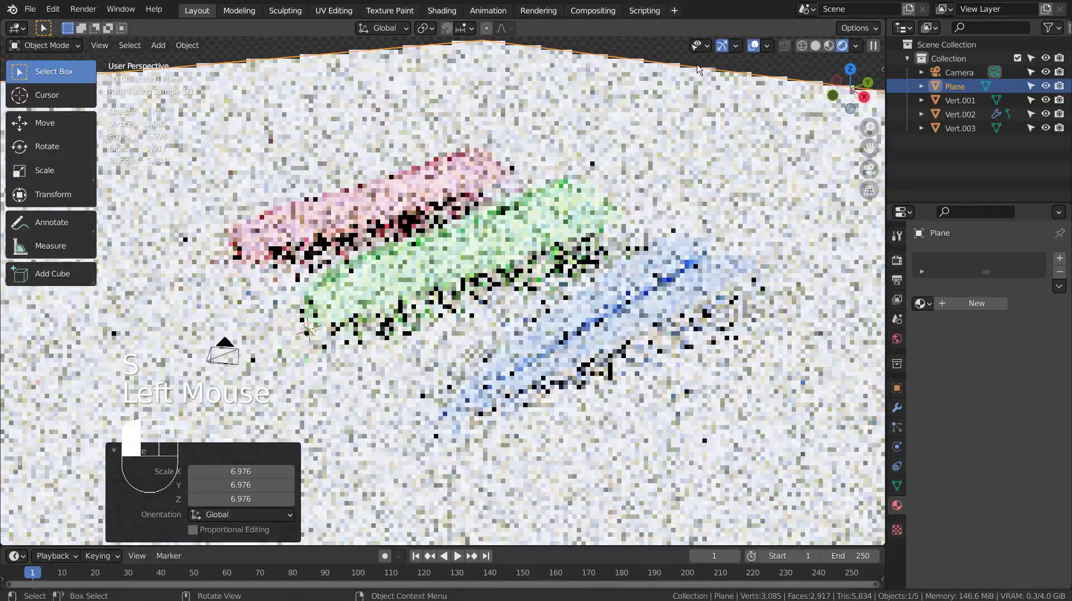
middle_click_drag(661, 263, 642, 296)
scroll(653, 274, "down", 2)
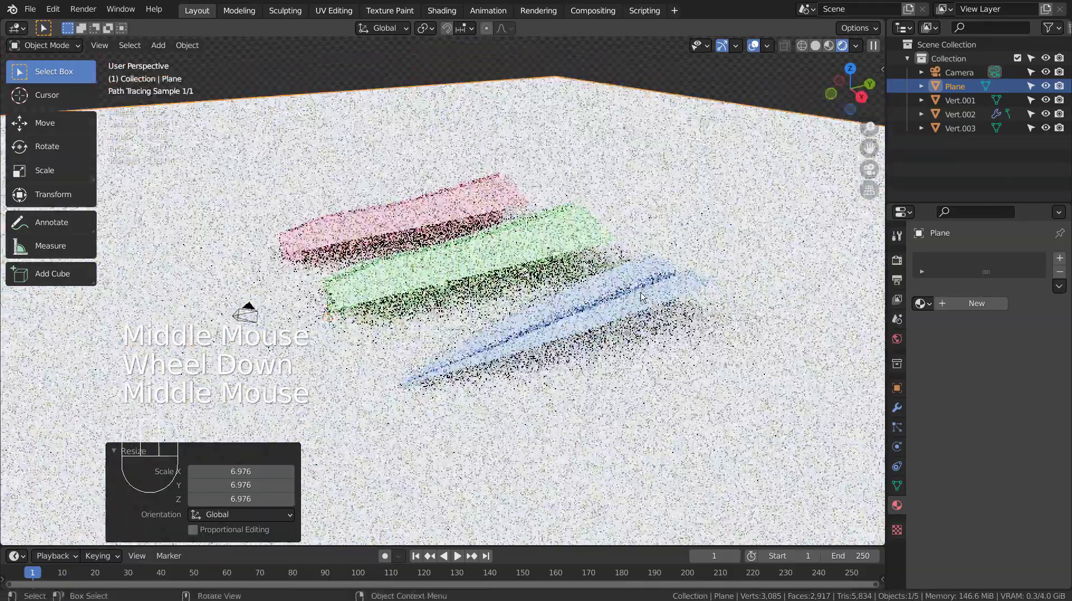
- Look through the scene camera and walk it sideways and backward to frame the airplanes
key("ctrl+alt+KP_0")
key("shift+grave")
key("d")
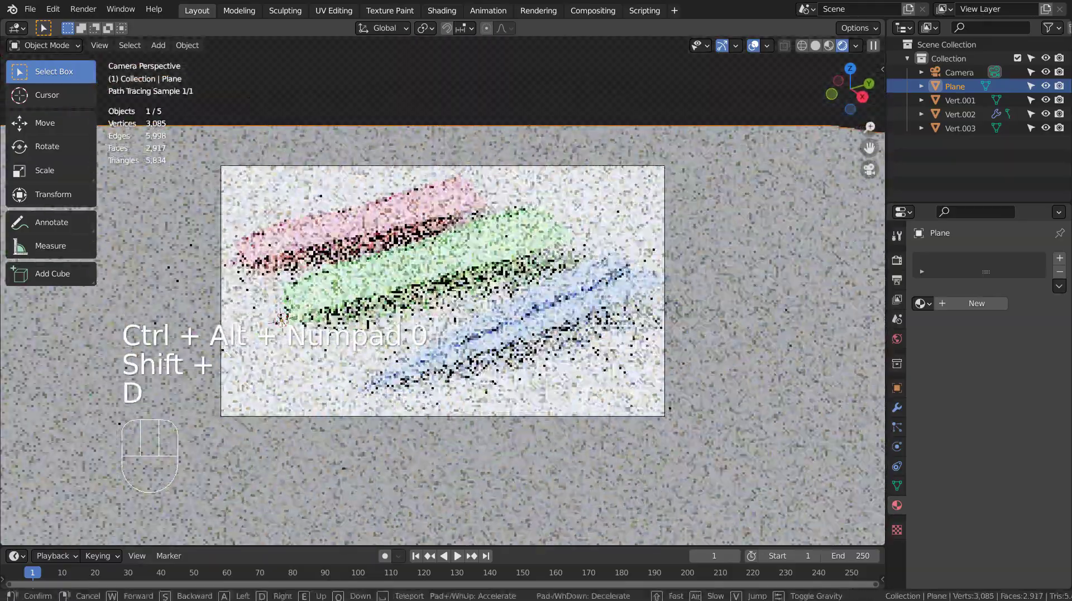
key("s")
key("s")
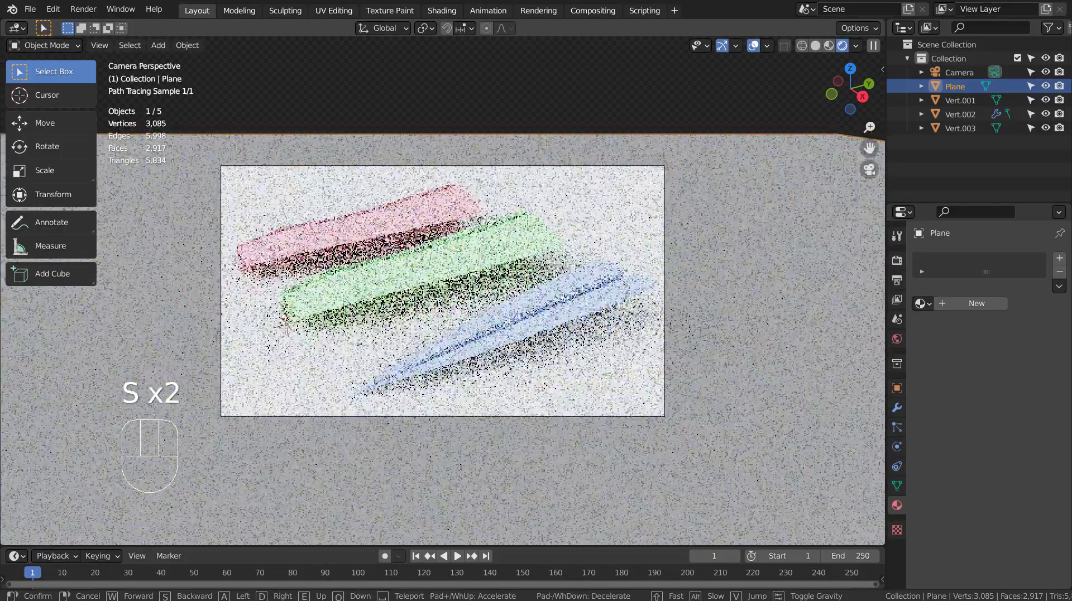
- In Material Preview, slide the green and pink airplanes along the X axis
left_click(394, 272)
left_click(828, 45)
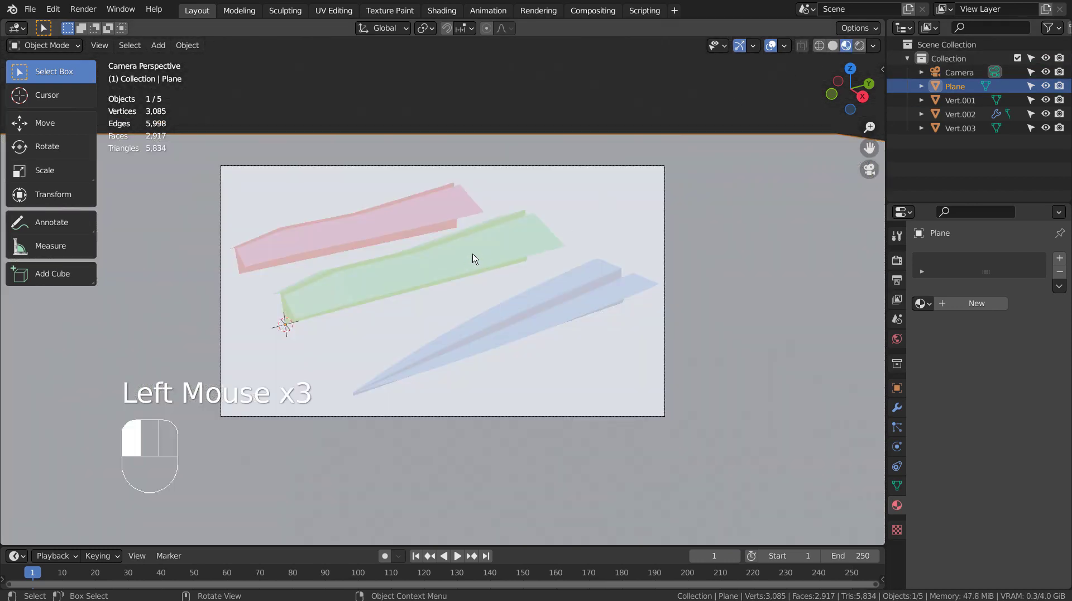
key("g")
key("x")
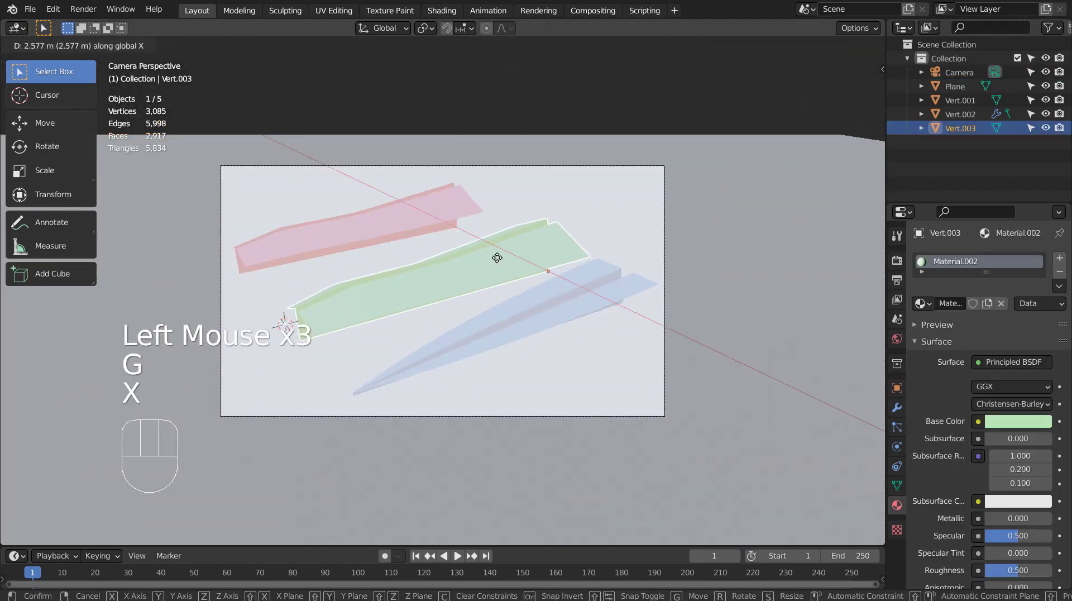
left_click(497, 258)
left_click(407, 227)
key("g")
key("x")
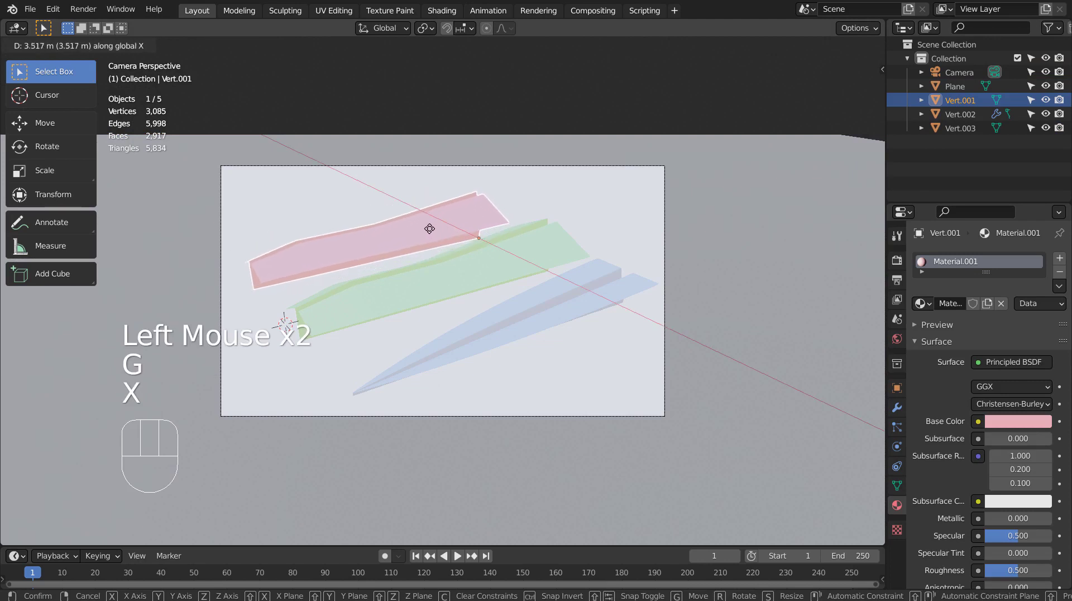
left_click(429, 229)
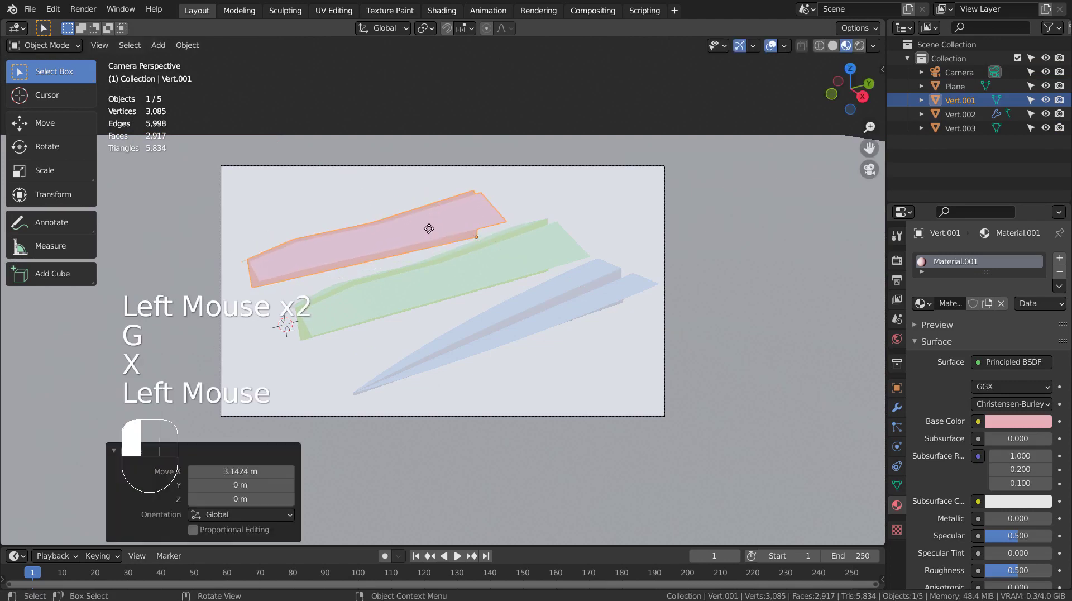
- Rotate the blue airplane around the Z axis to a new angle
double_click(601, 285)
key("KP_7")
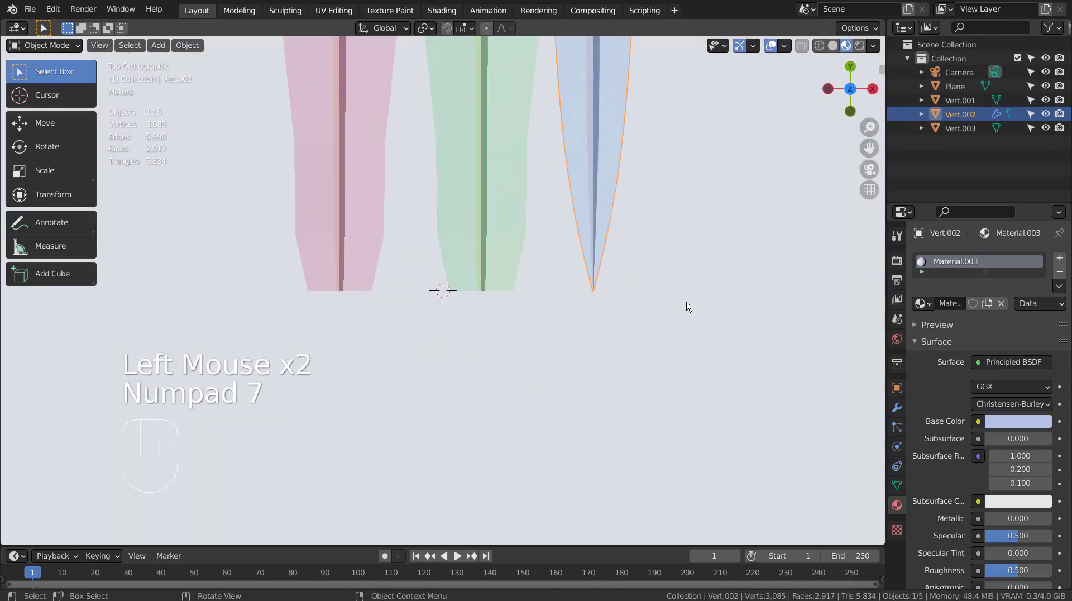
key("r")
left_click(663, 307)
key("KP_0")
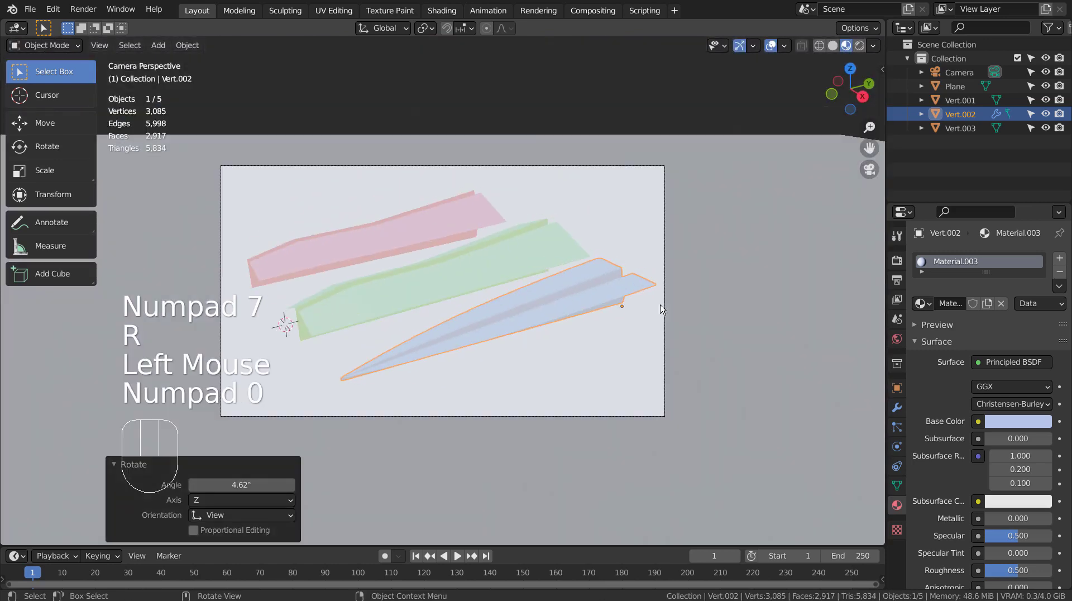
key("r")
key("x")
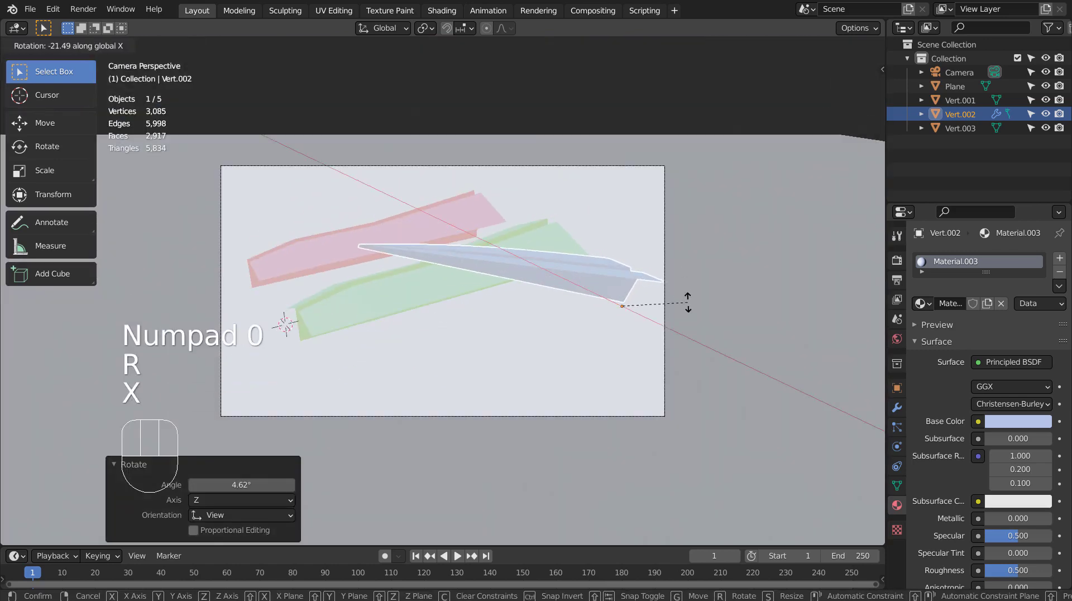
key("z")
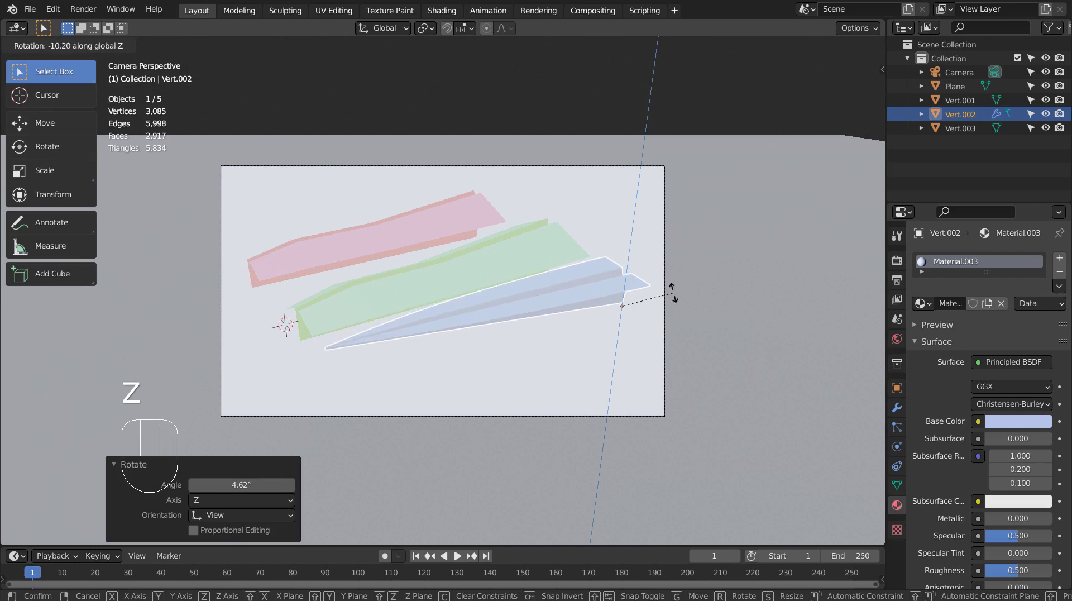
left_click(655, 292)
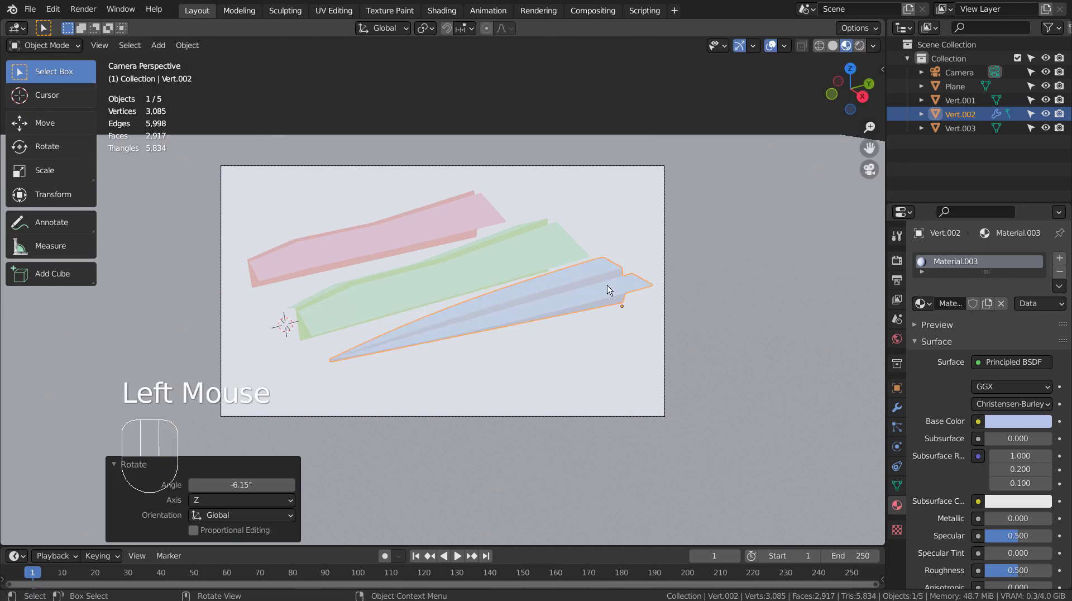
- Nudge the green airplane slightly along X, then select the ground plane in Rendered shading
left_click(525, 270)
key("g")
key("x")
left_click(517, 265)
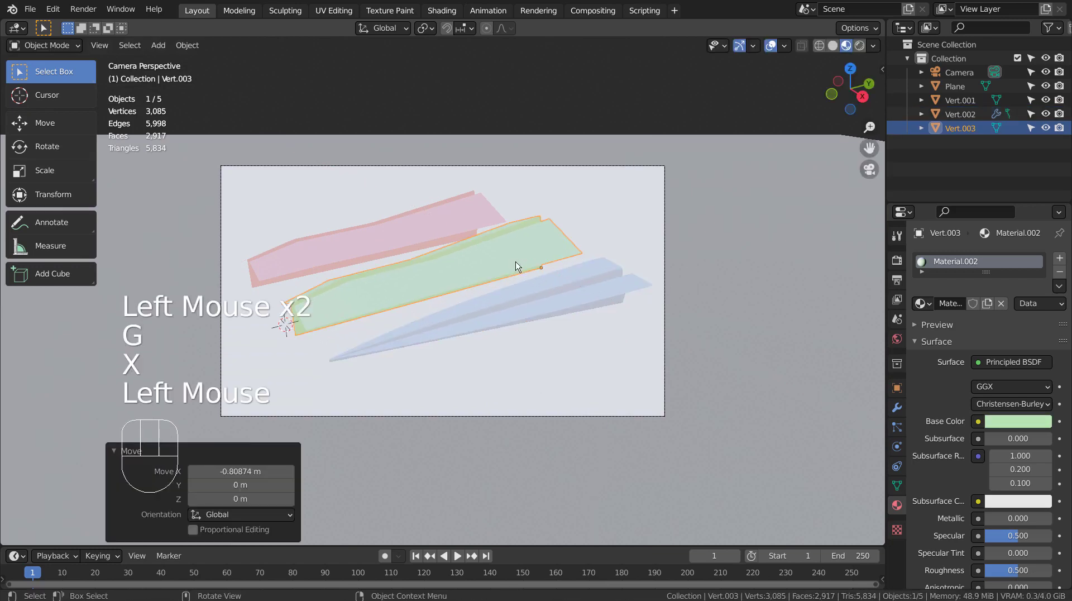
left_click(636, 210)
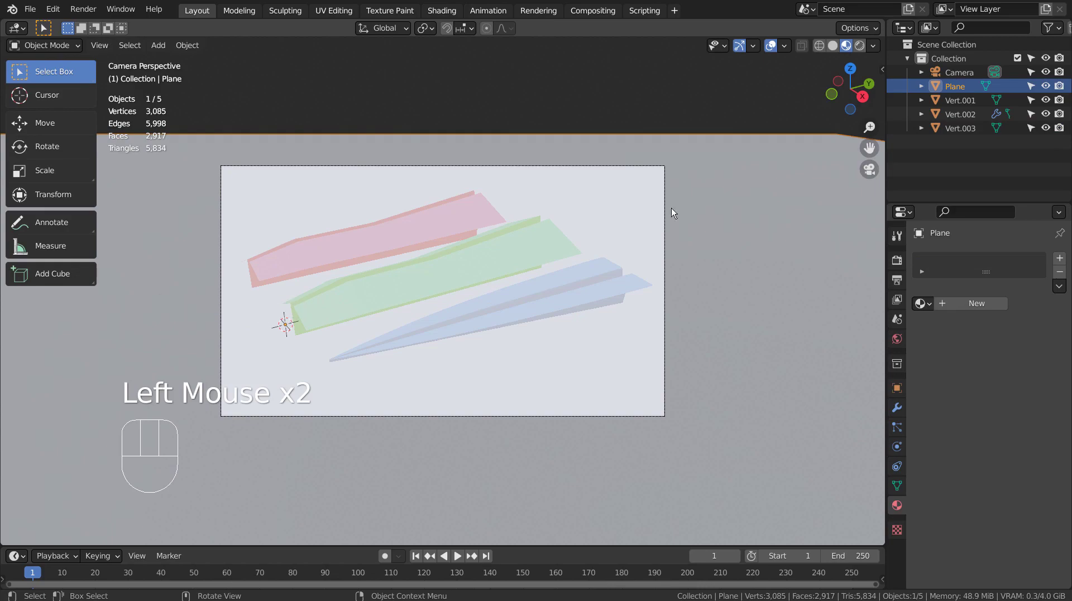
left_click(859, 44)
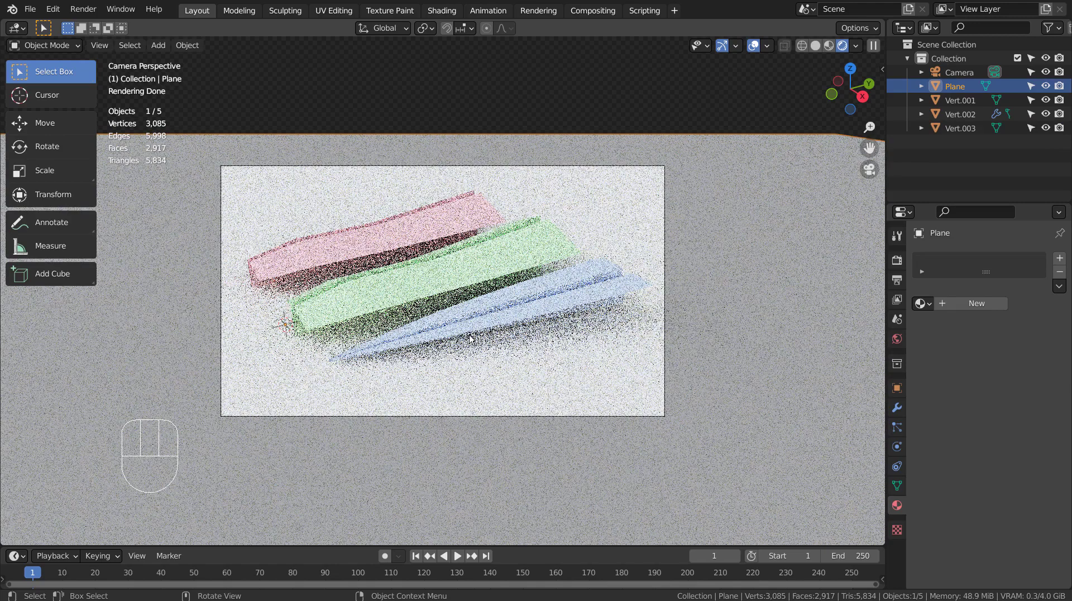
- Give the ground plane a near-black metallic material and fine-tune the camera in walk mode
left_click(978, 303)
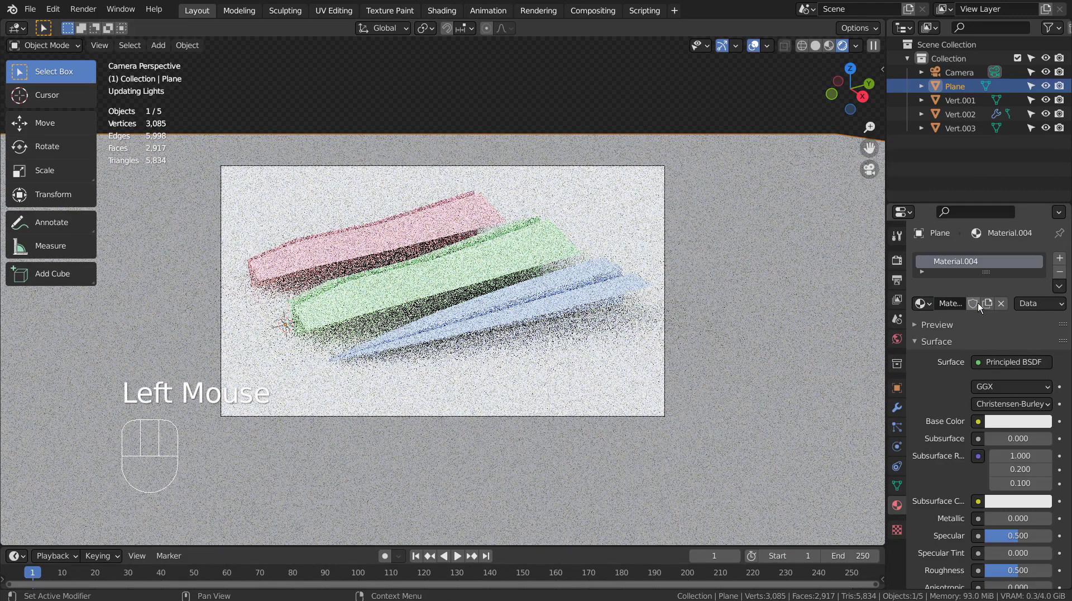
left_click(1008, 422)
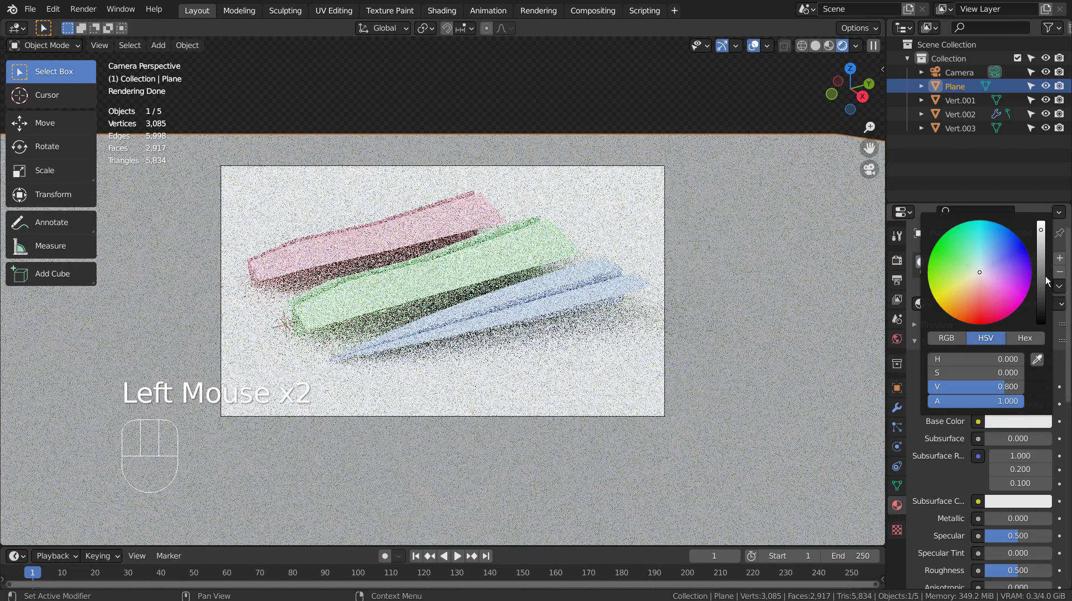
left_click_drag(1045, 281, 1045, 288)
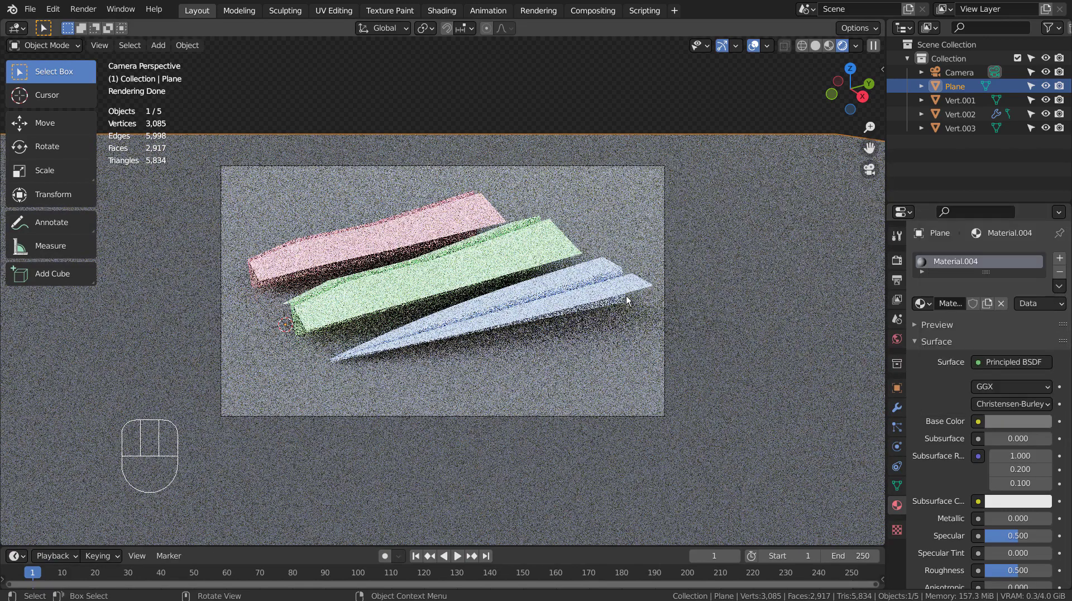
key("shift+grave")
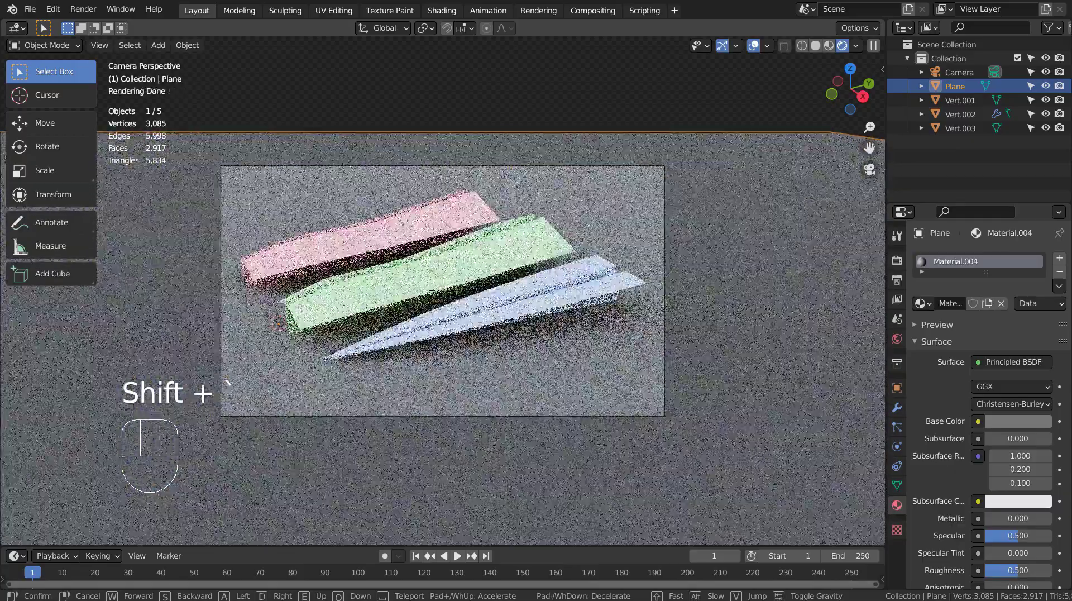
left_click(443, 279)
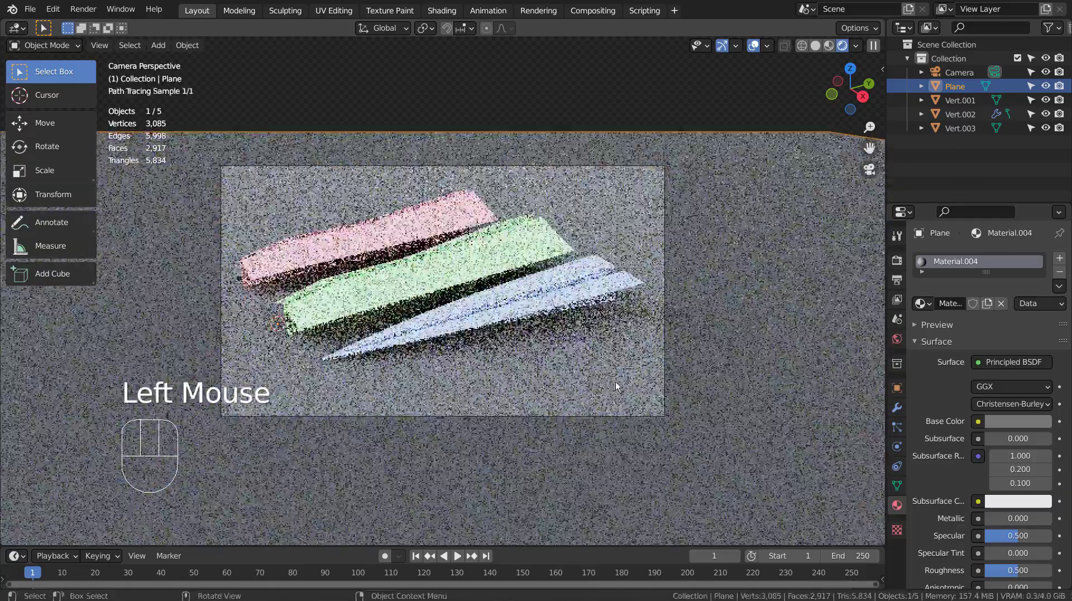
left_click(954, 443)
mouse_move(999, 518)
left_mouse_down()
mouse_move(1038, 518)
mouse_move(1020, 518)
left_mouse_up()
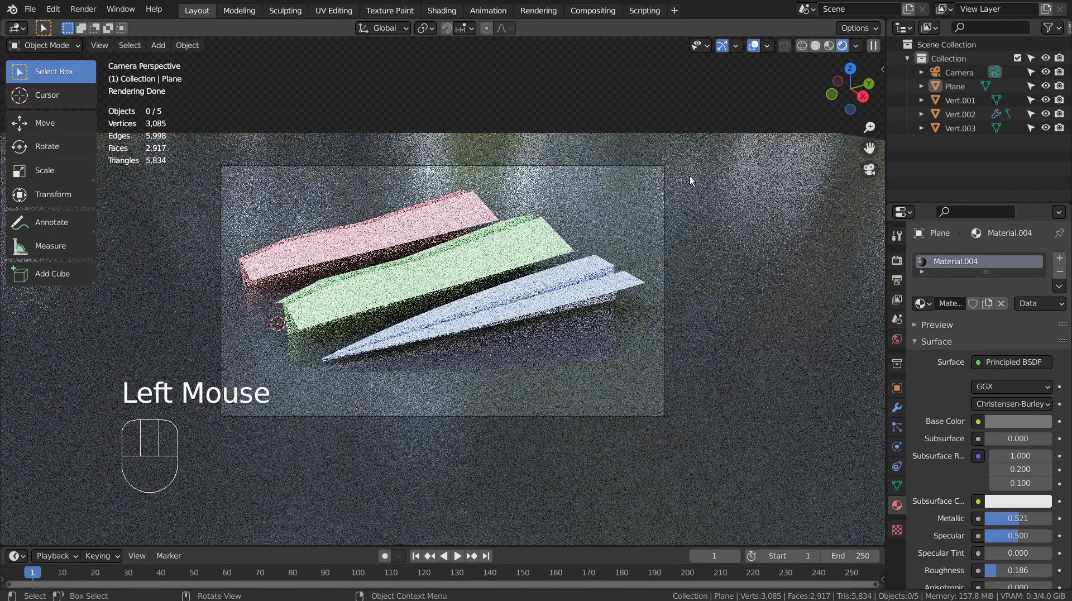
- Connect the render's denoising passes into the compositor's Denoise node
left_click(897, 260)
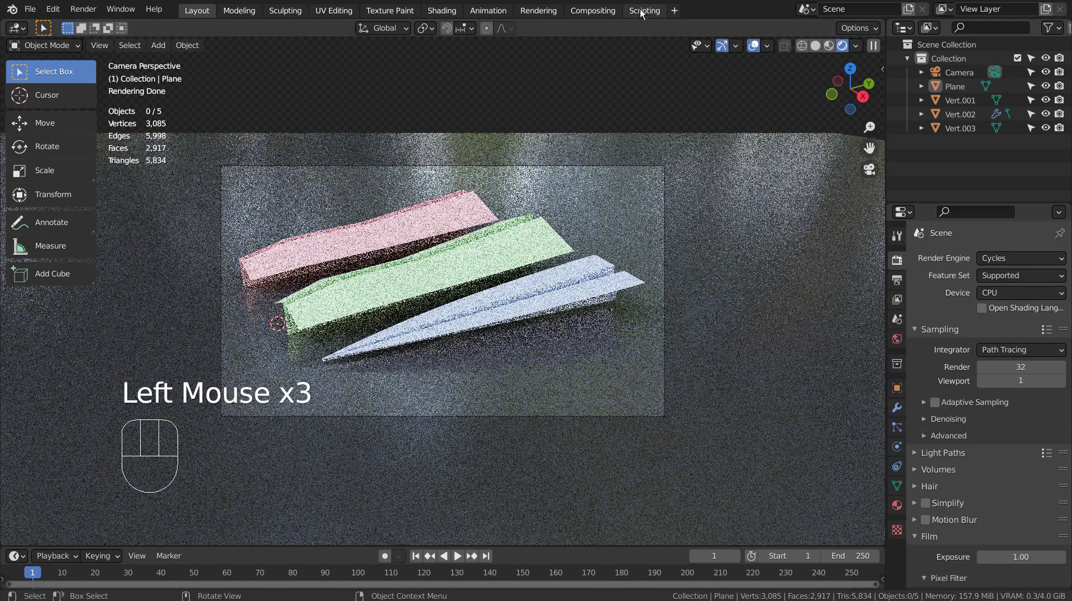
left_click(578, 11)
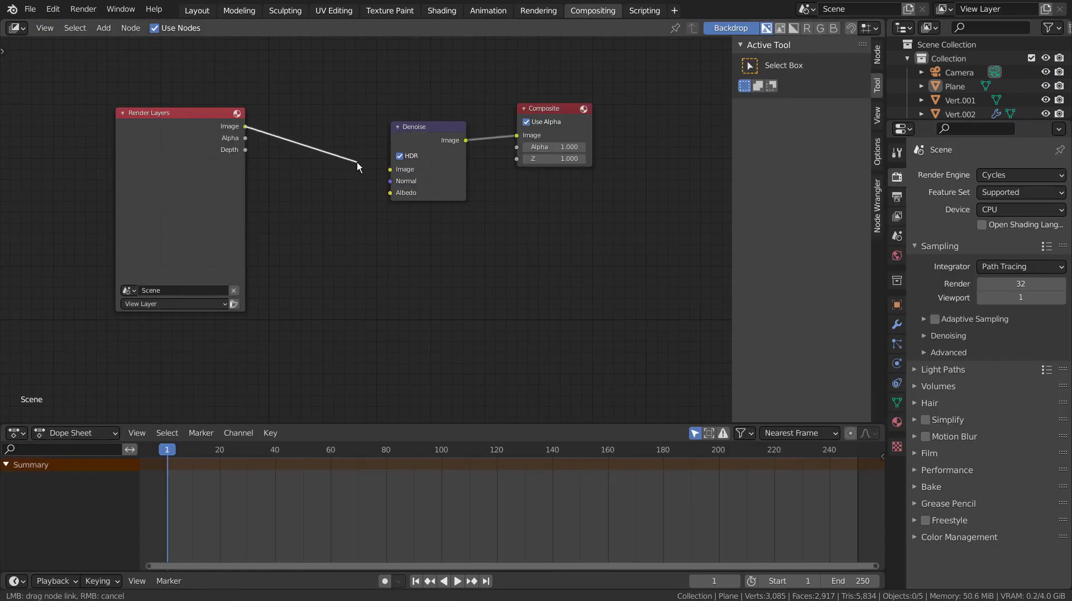
left_click_drag(358, 166, 193, 50)
- Return to Layout in Solid shading and save the project as blueprint.blend
left_click(197, 11)
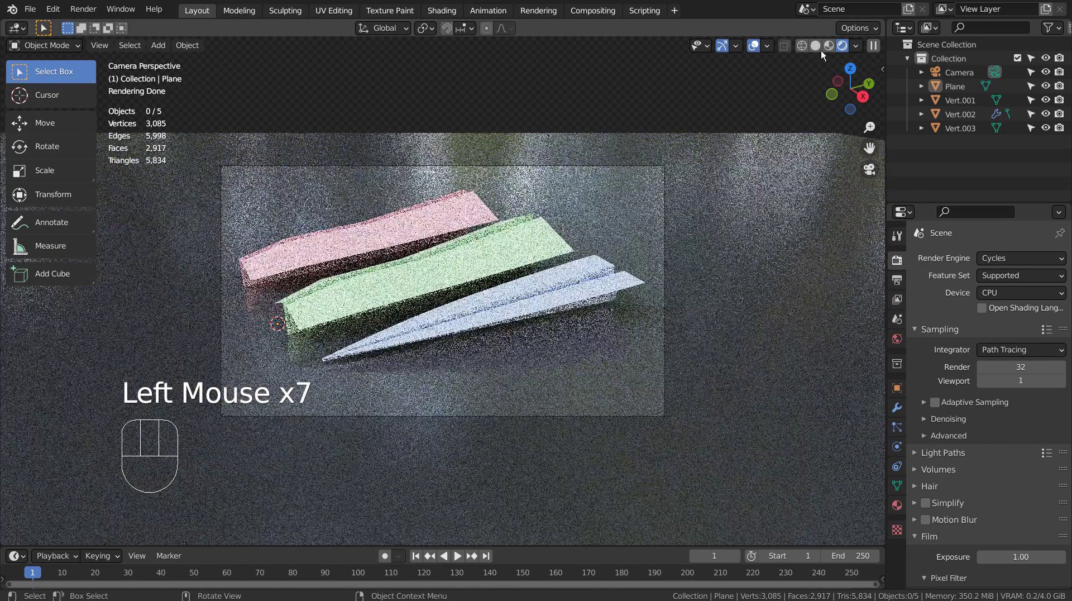
left_click(816, 45)
left_click(625, 123)
key("ctrl+s")
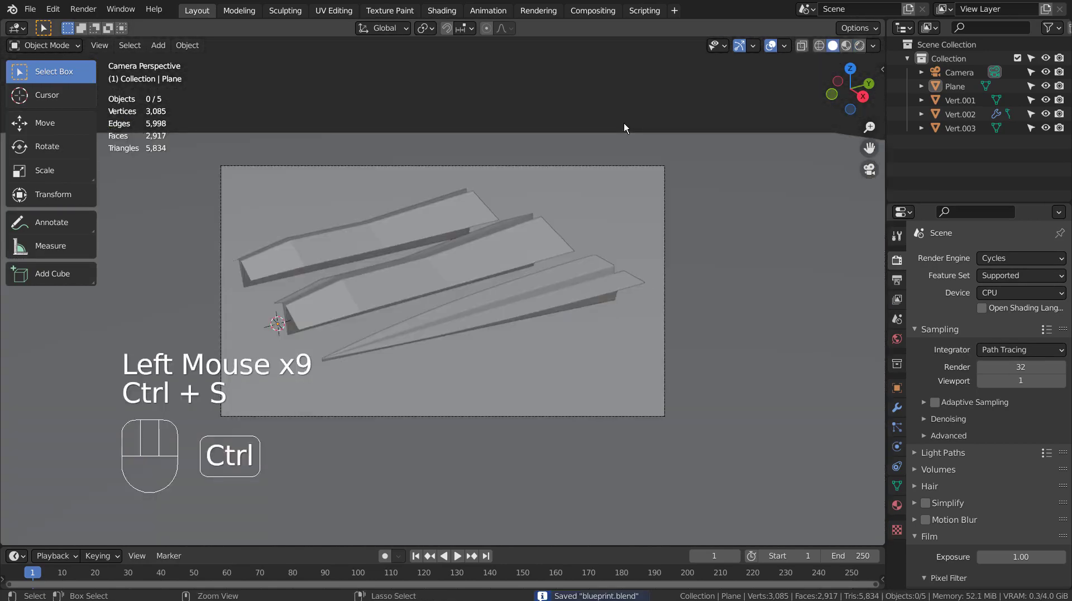